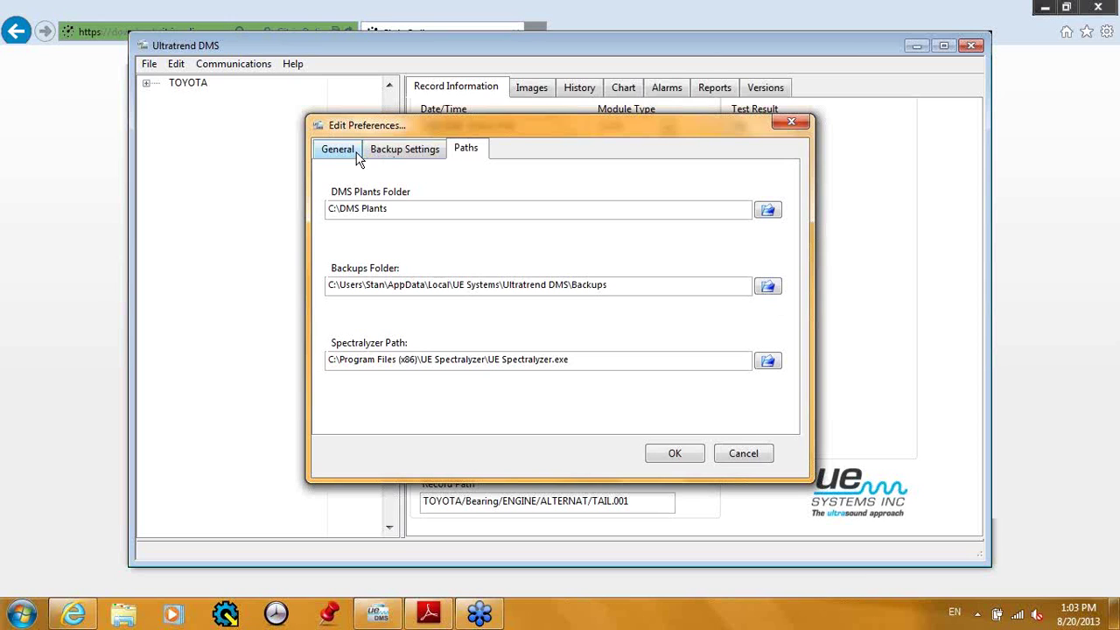
Dismiss the preferences and expand the TOYOTA Bearing tree through 7-Draft Fans and UW9 to the TOB 044 record.
{"action": "left_click", "coordinate": [742, 453]}
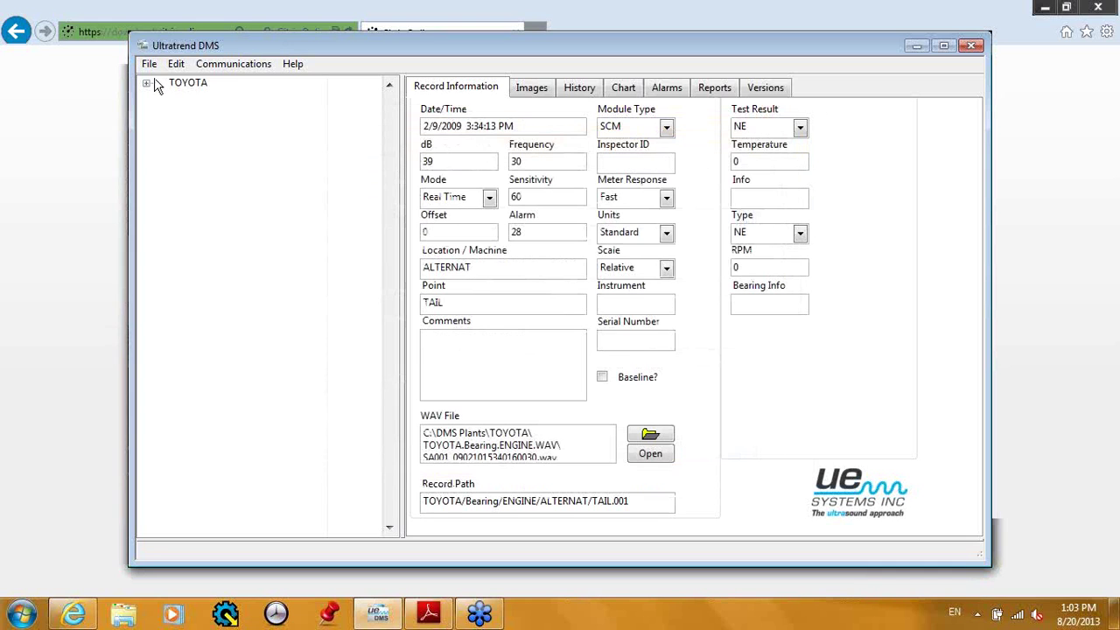
{"action": "left_click", "coordinate": [147, 82]}
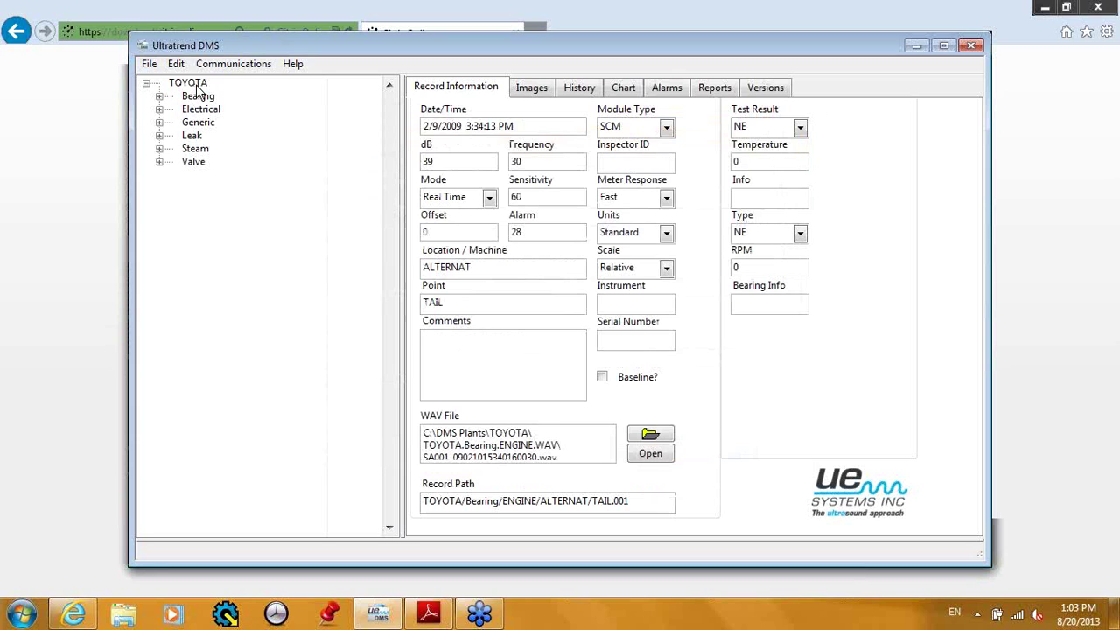
{"action": "left_click", "coordinate": [160, 95]}
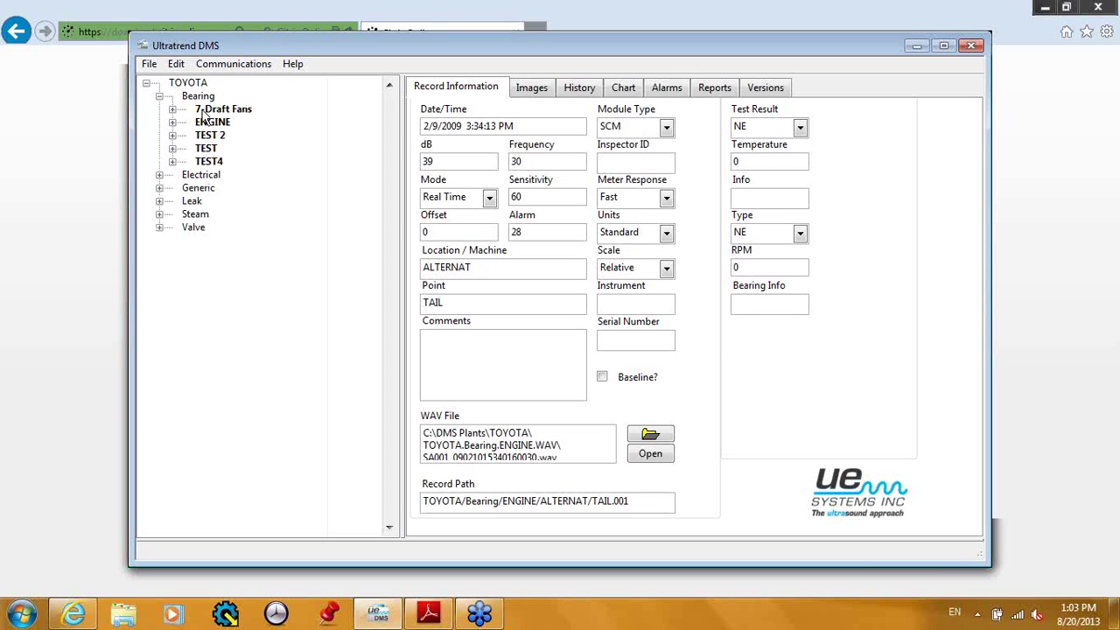
{"action": "left_click", "coordinate": [172, 110]}
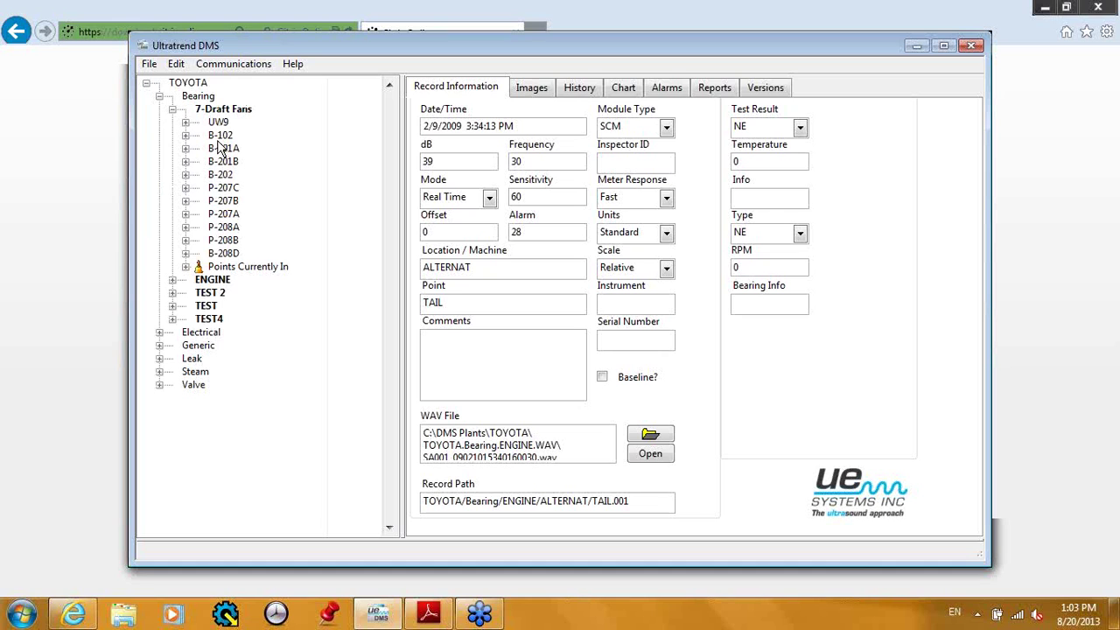
{"action": "left_click", "coordinate": [185, 122]}
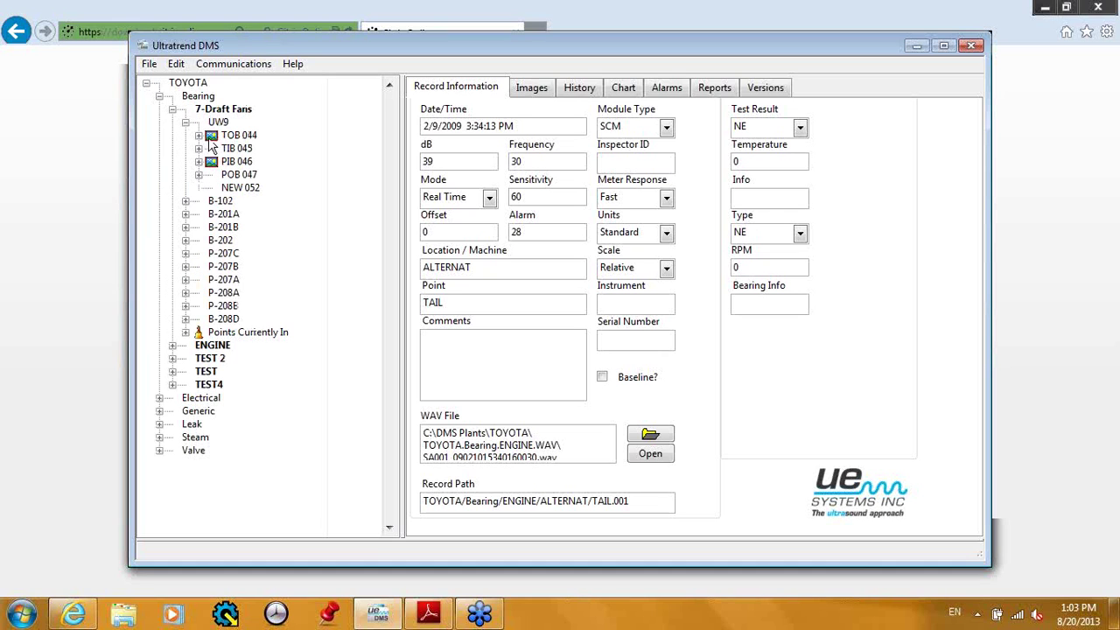
{"action": "left_click", "coordinate": [198, 136]}
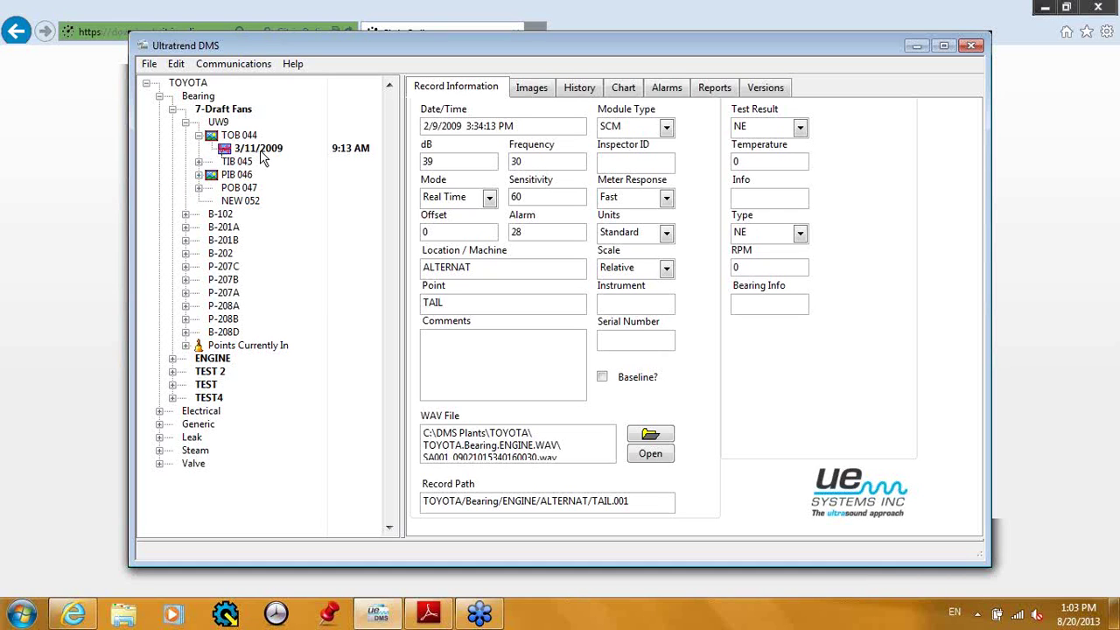
Collapse the expanded branches and close the TOYOTA plant.
{"action": "left_click", "coordinate": [199, 136]}
{"action": "left_click", "coordinate": [186, 122]}
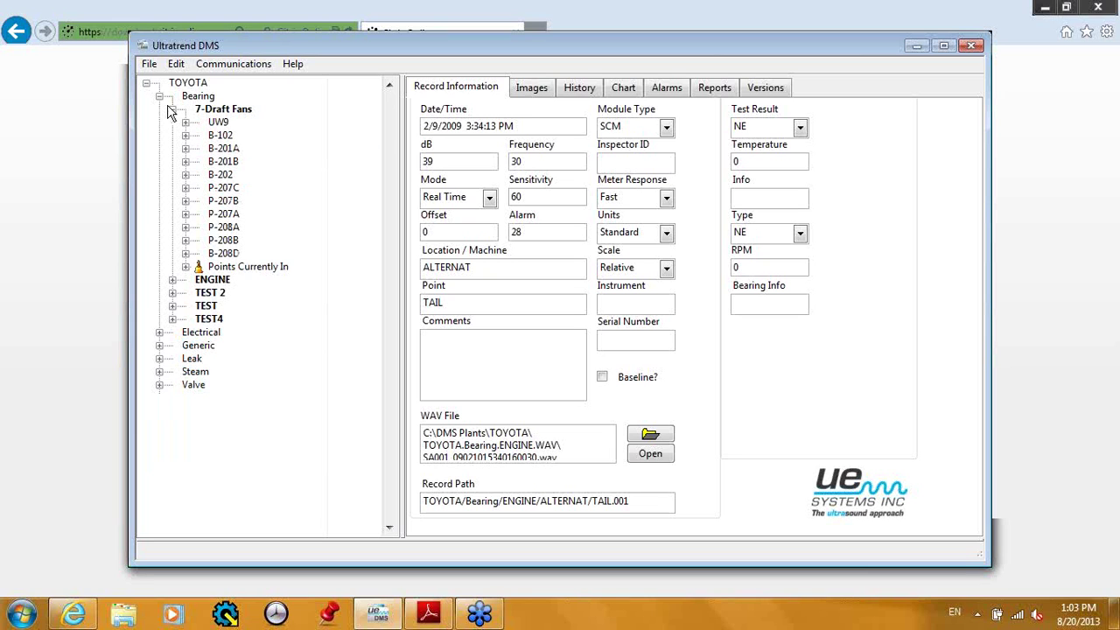
{"action": "left_click", "coordinate": [173, 110]}
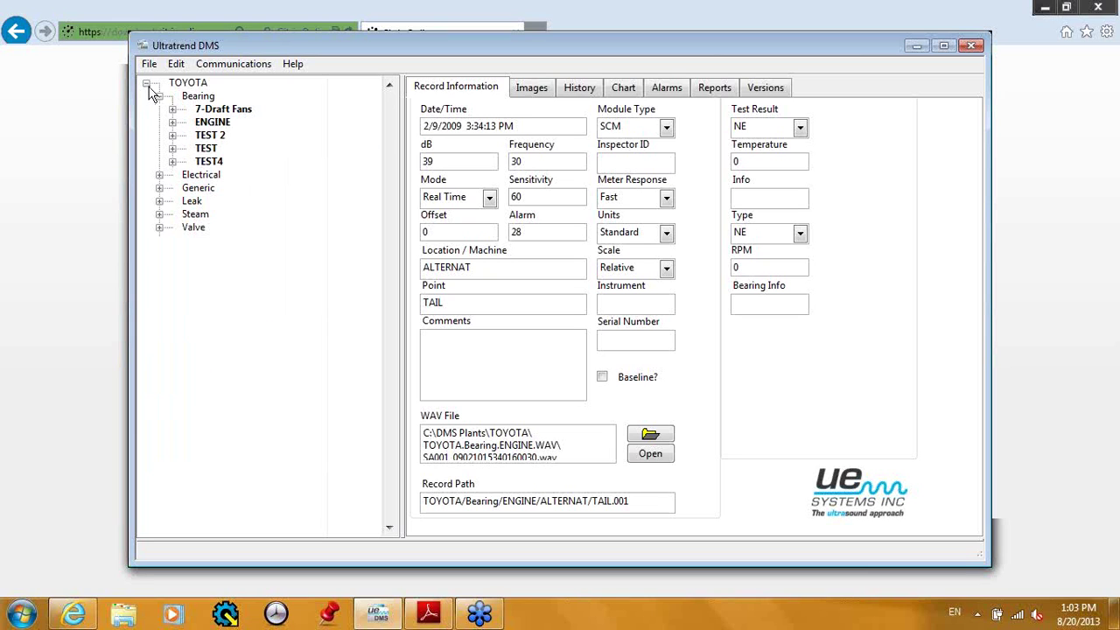
{"action": "left_click", "coordinate": [159, 96]}
{"action": "left_click", "coordinate": [146, 83]}
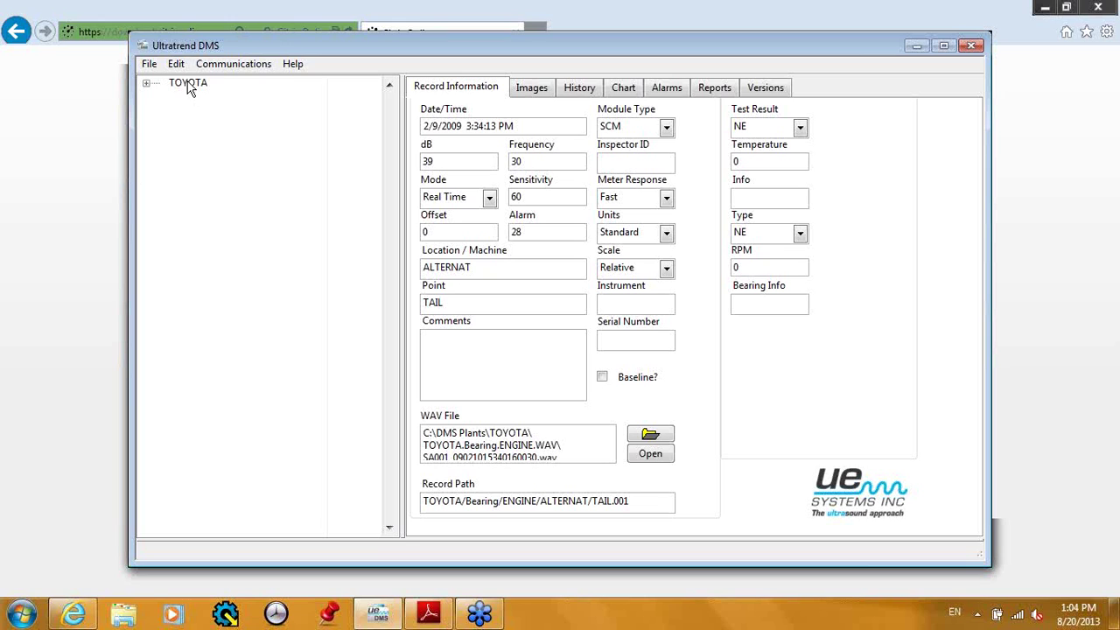
{"action": "right_click", "coordinate": [189, 86]}
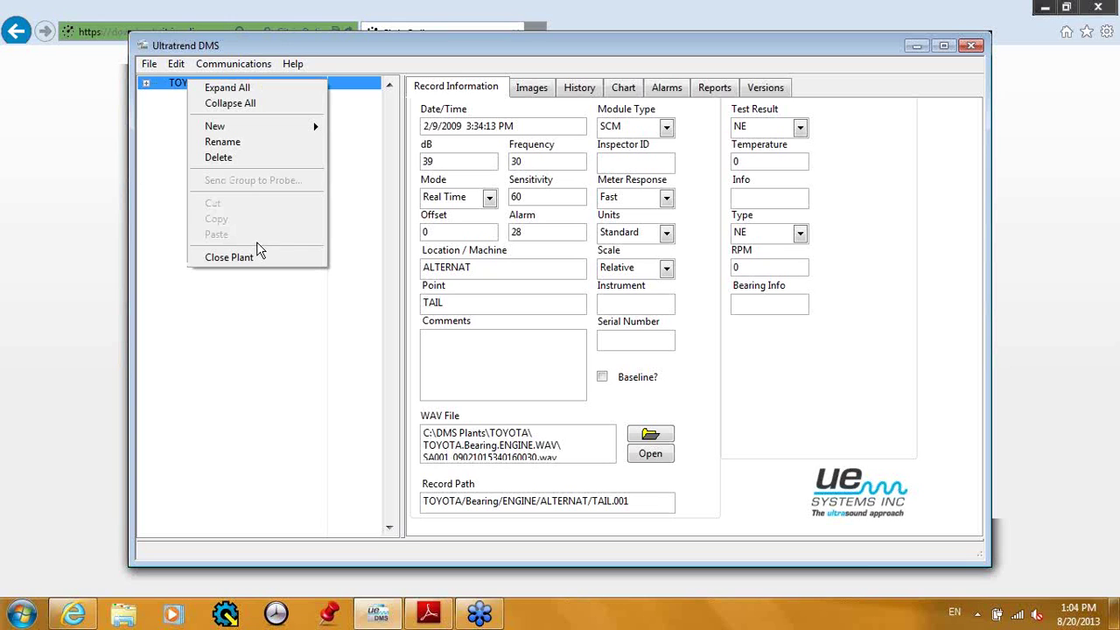
{"action": "left_click", "coordinate": [246, 257]}
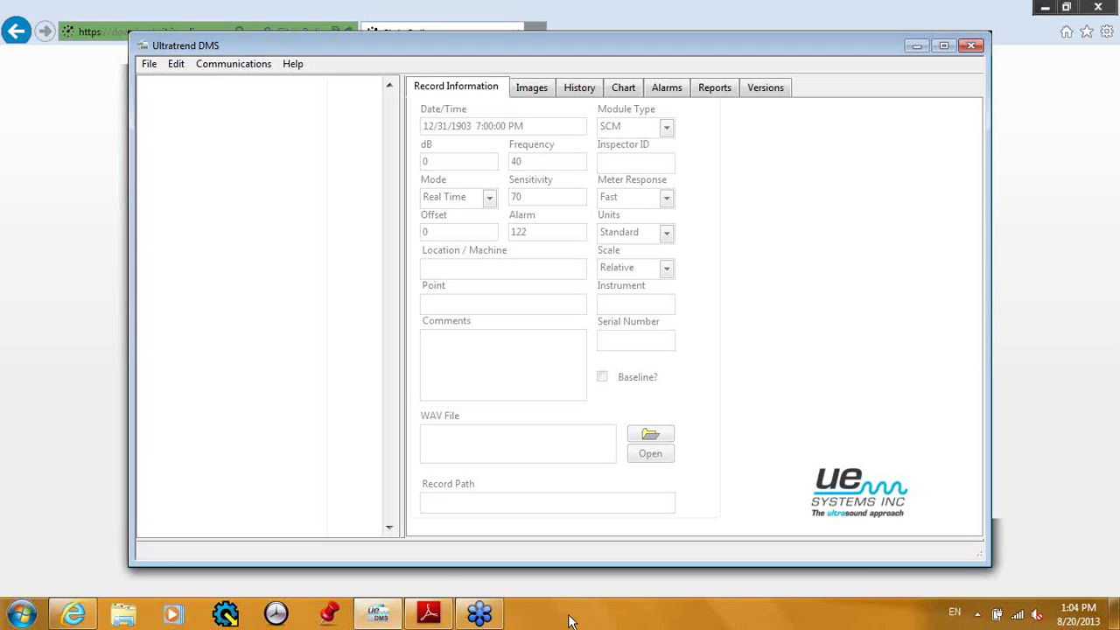
Switch to Adobe Reader and review the handwritten Machine Room list of motors, pumps and their test points.
{"action": "left_click", "coordinate": [435, 618]}
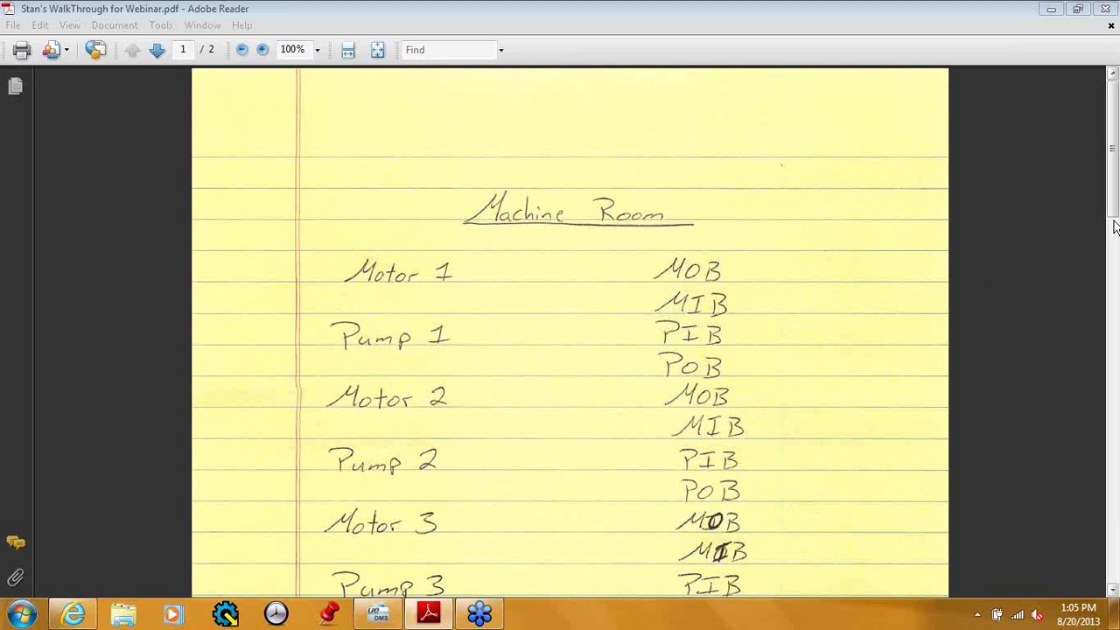
{"action": "left_click_drag", "start_coordinate": [1114, 223], "coordinate": [1115, 376]}
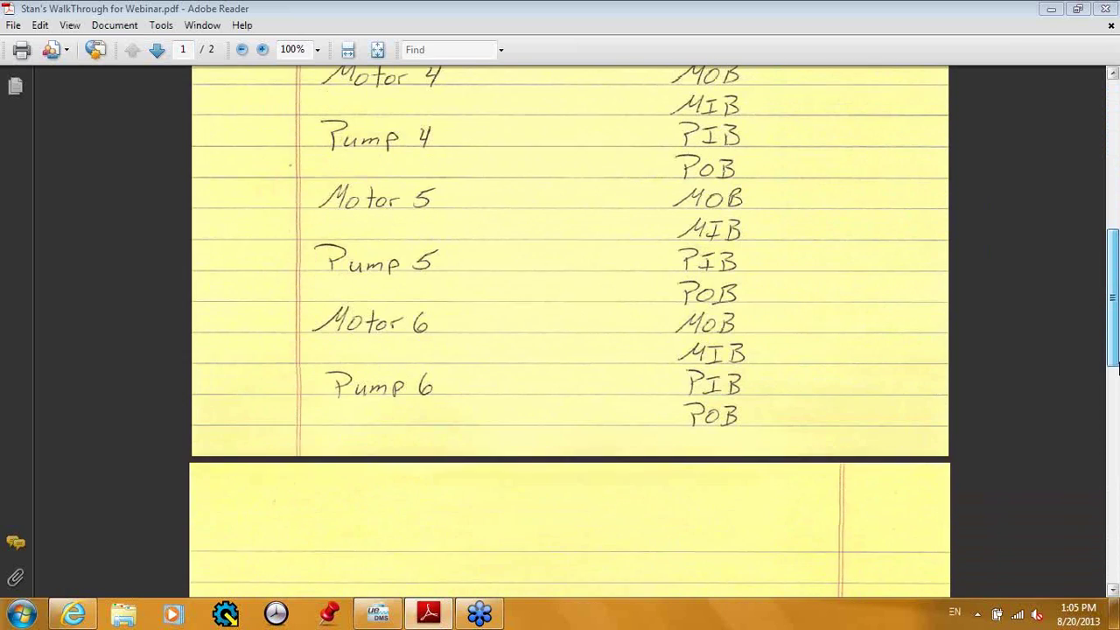
{"action": "scroll", "coordinate": [644, 460], "scroll_direction": "up", "scroll_amount": 1}
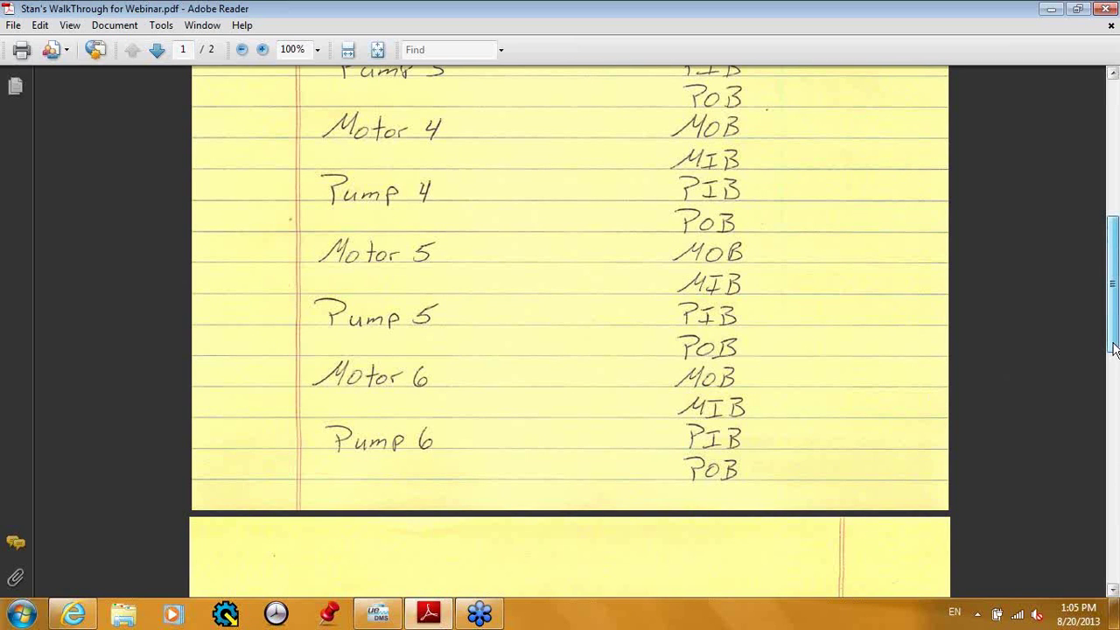
{"action": "left_click_drag", "start_coordinate": [1113, 348], "coordinate": [1113, 234]}
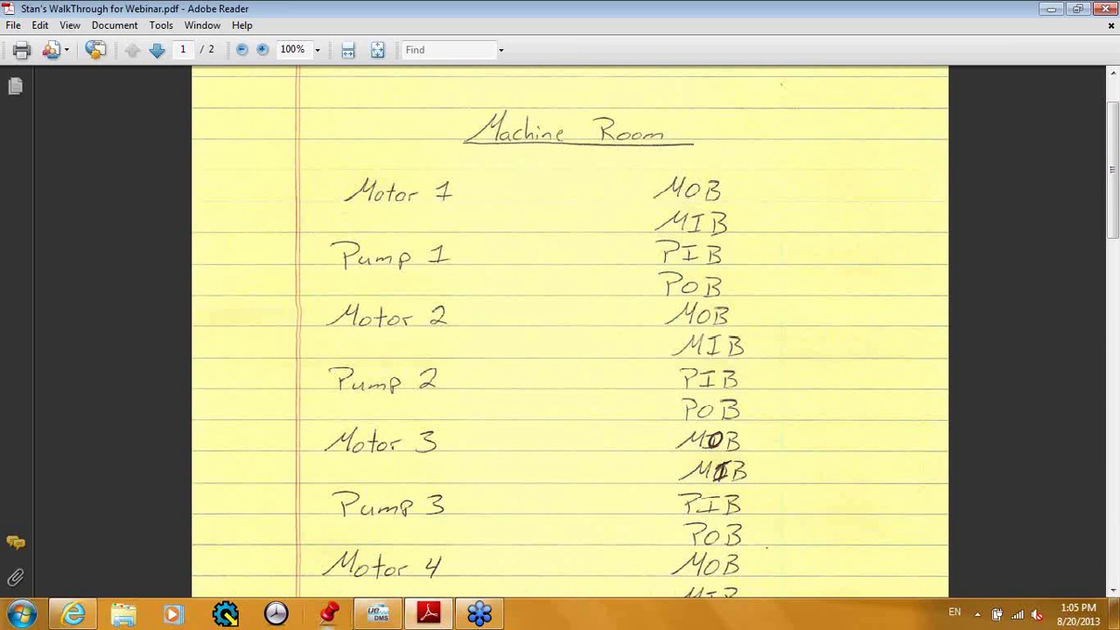
Switch to Ultratrend DMS and start a new plant named BUILDING 25 with the Bearing application type.
{"action": "left_click", "coordinate": [390, 619]}
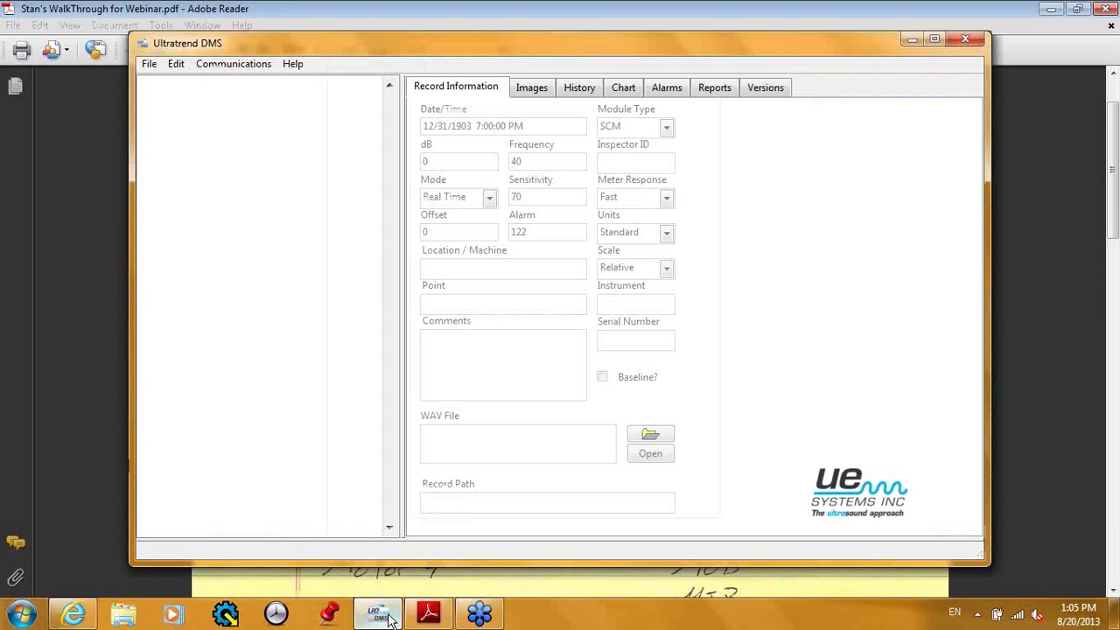
{"action": "left_click", "coordinate": [150, 70]}
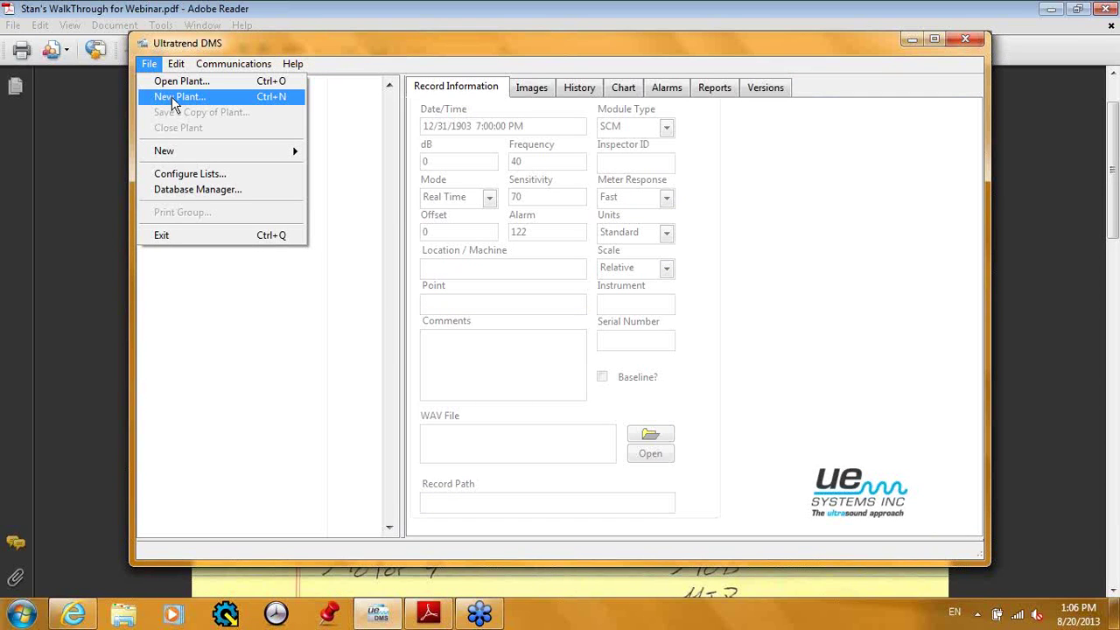
{"action": "left_click", "coordinate": [174, 98]}
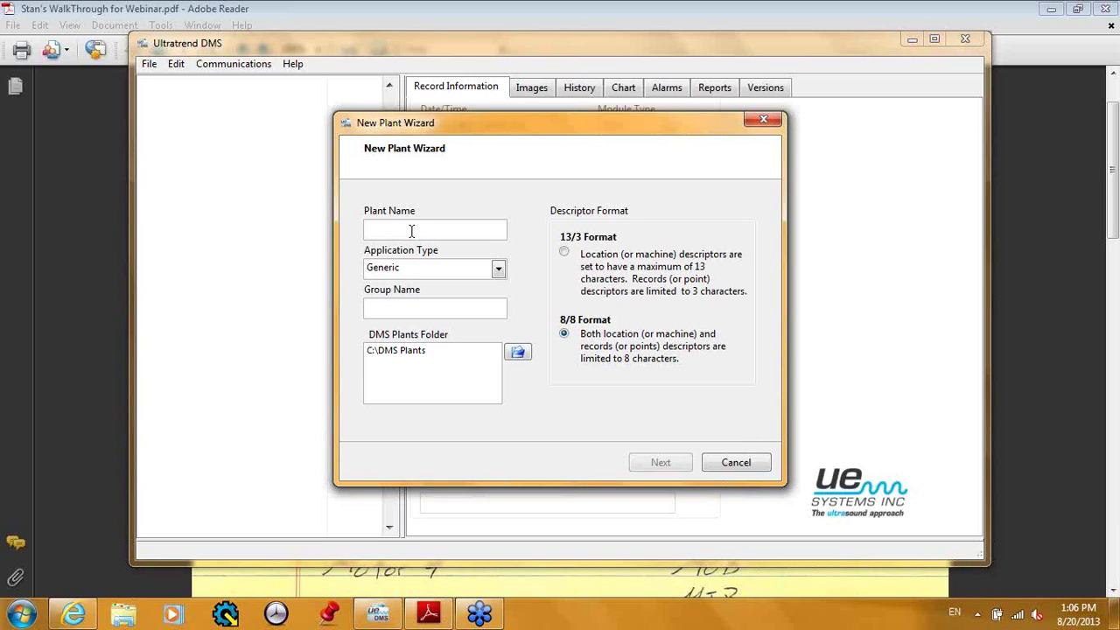
{"action": "left_click", "coordinate": [412, 230]}
{"action": "type", "text": "BUILDING25"}
{"action": "left_click", "coordinate": [497, 270]}
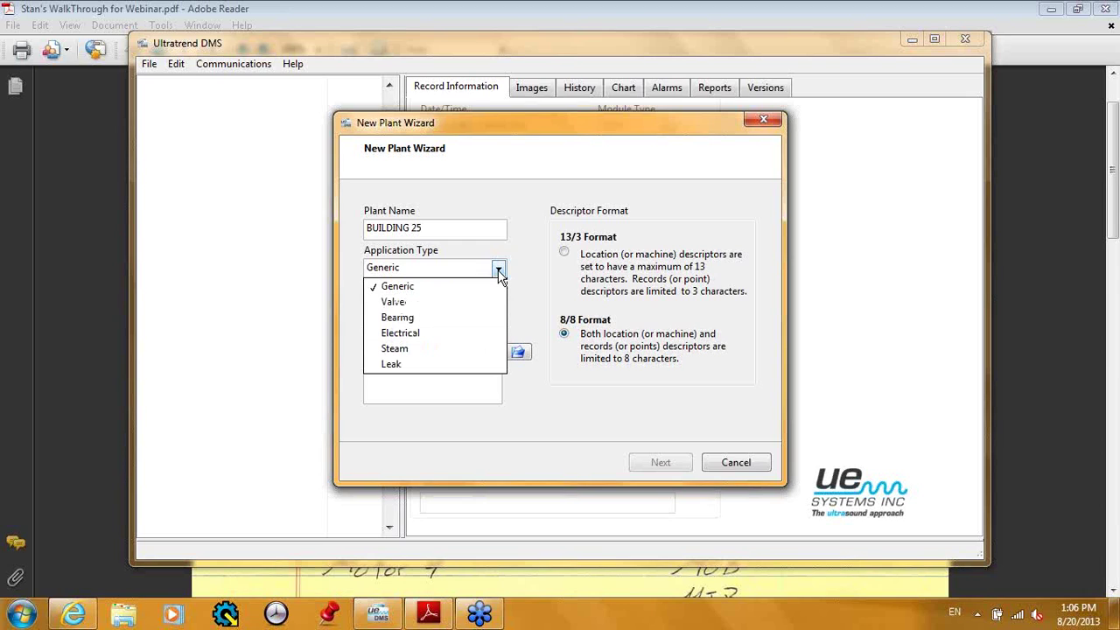
{"action": "left_click", "coordinate": [412, 319]}
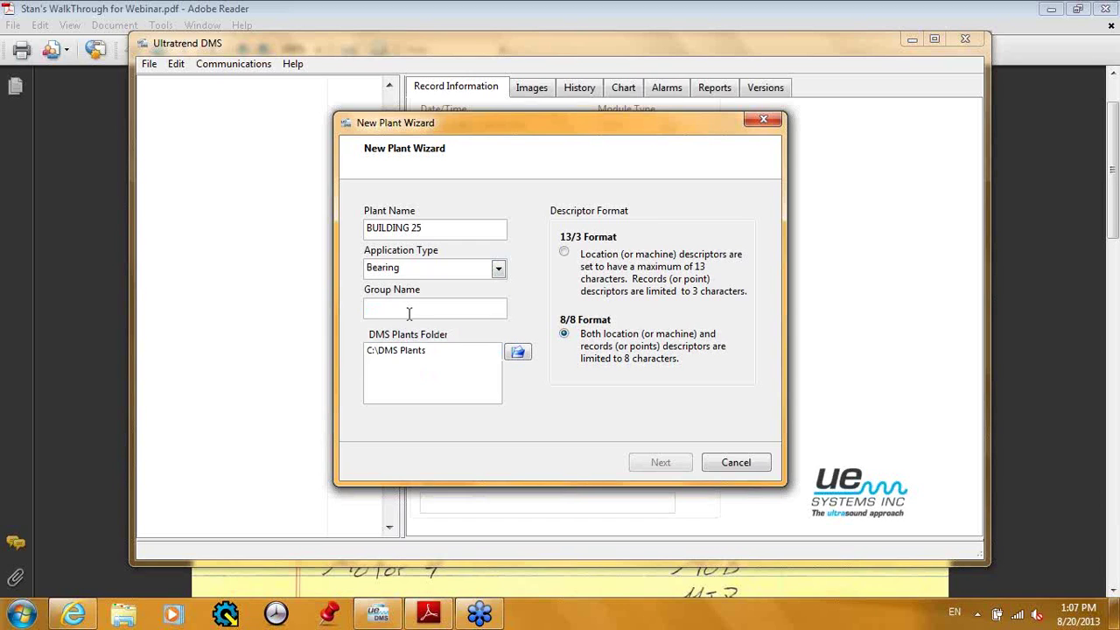
Check the group heading in the handwritten notes and enter MACHINE ROOM as the new plant's group name.
{"action": "left_click", "coordinate": [409, 310]}
{"action": "left_click", "coordinate": [428, 612]}
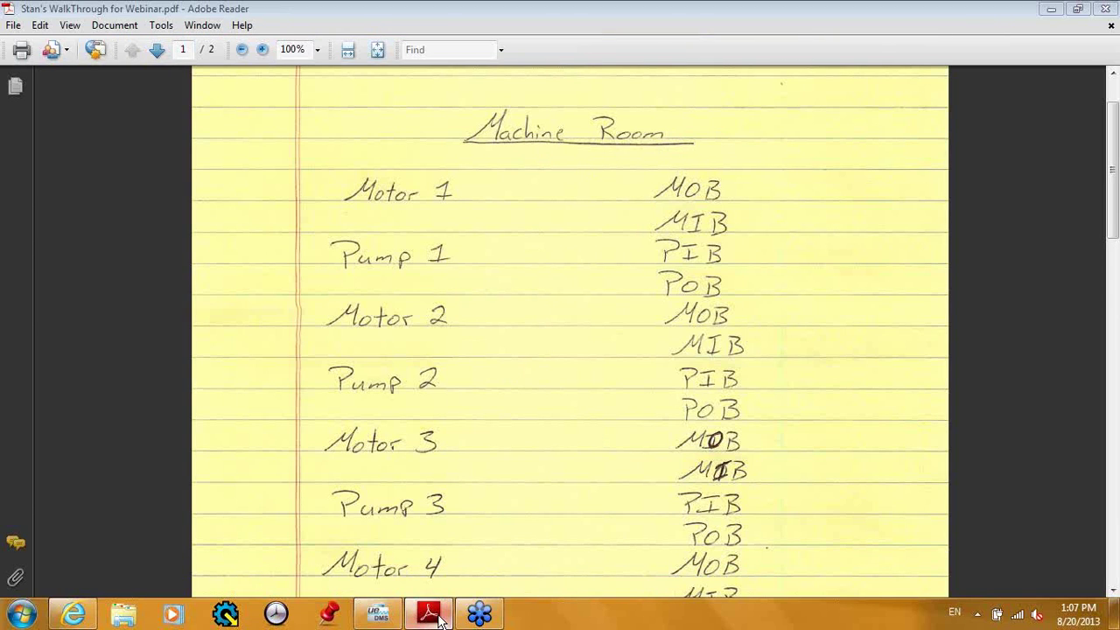
{"action": "mouse_move", "coordinate": [442, 620]}
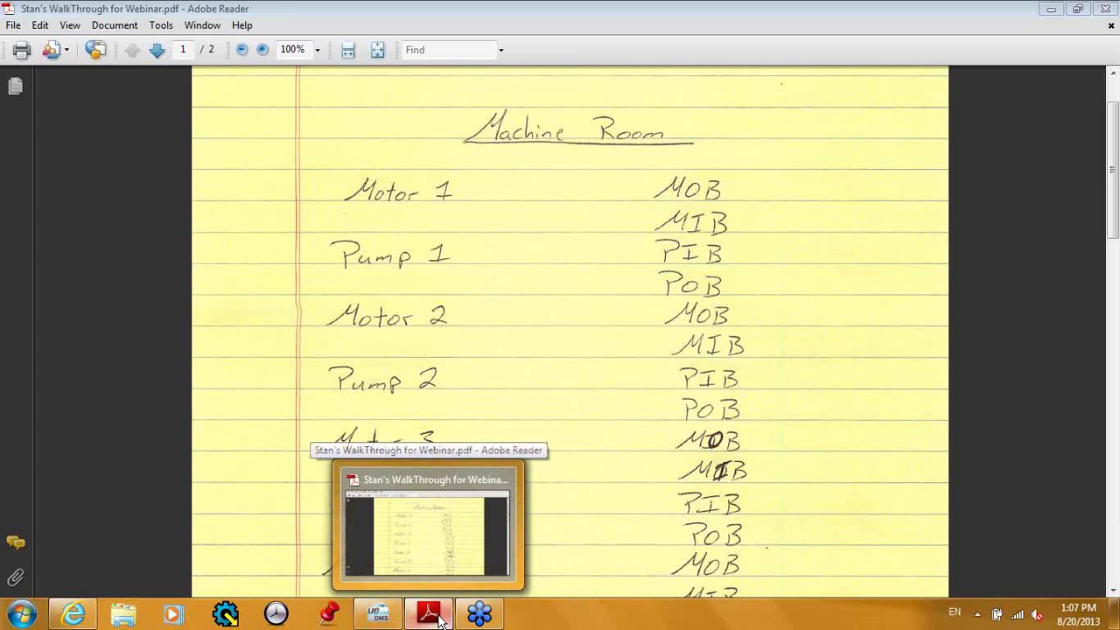
{"action": "left_click", "coordinate": [378, 614]}
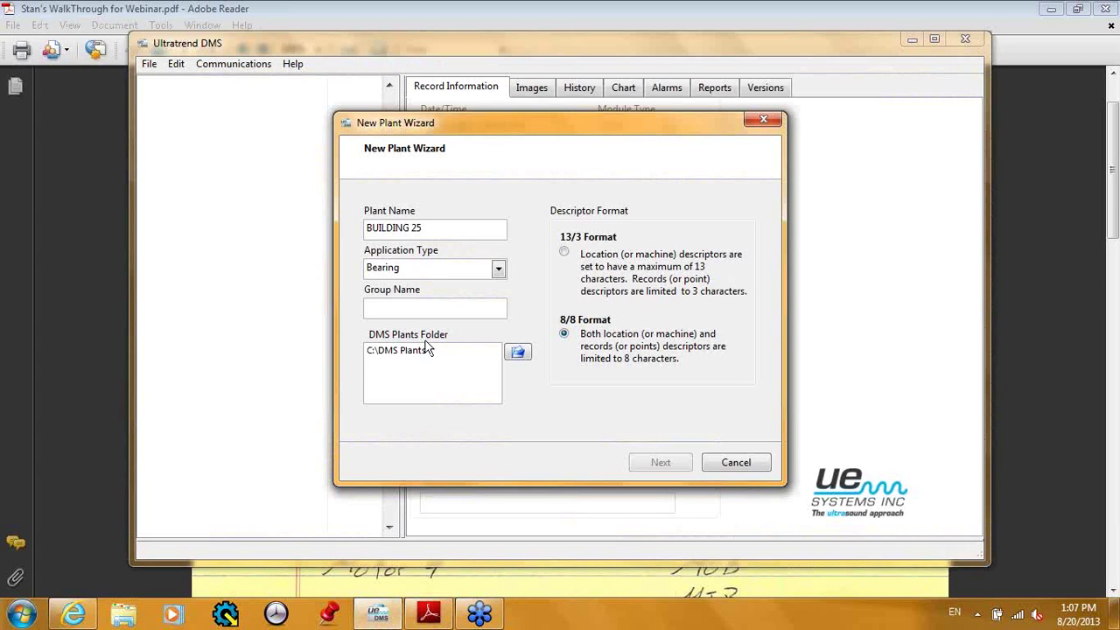
{"action": "left_click", "coordinate": [420, 310]}
{"action": "type", "text": "MACHINE ROOM"}
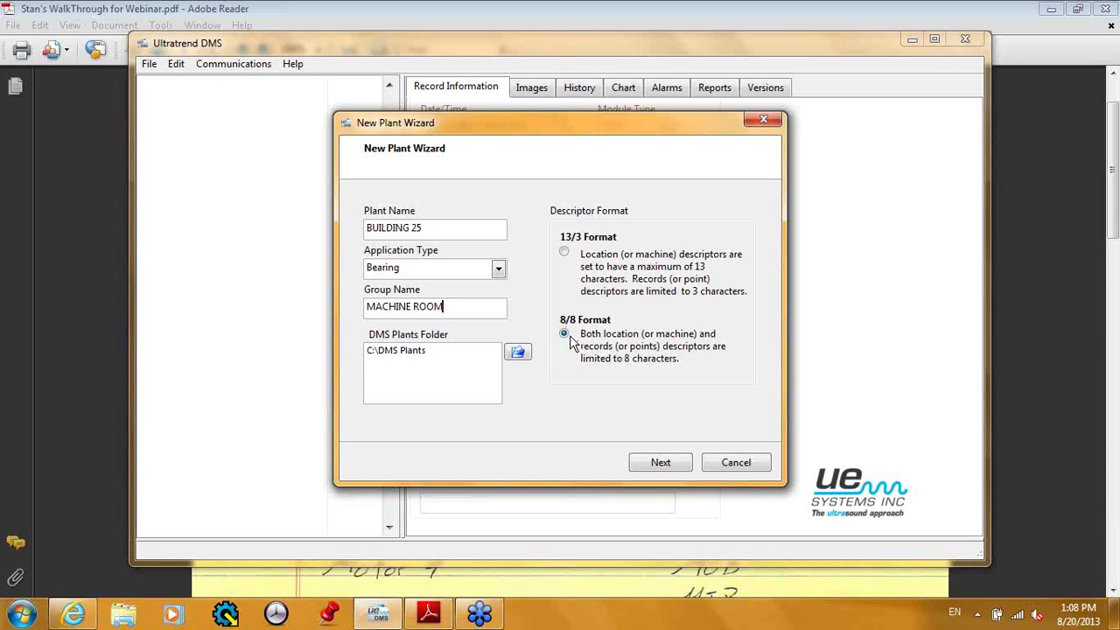
Change the plant name to BUILDING 20 and continue to the group layout table, keeping the 8/8 descriptor format.
{"action": "left_click", "coordinate": [665, 466]}
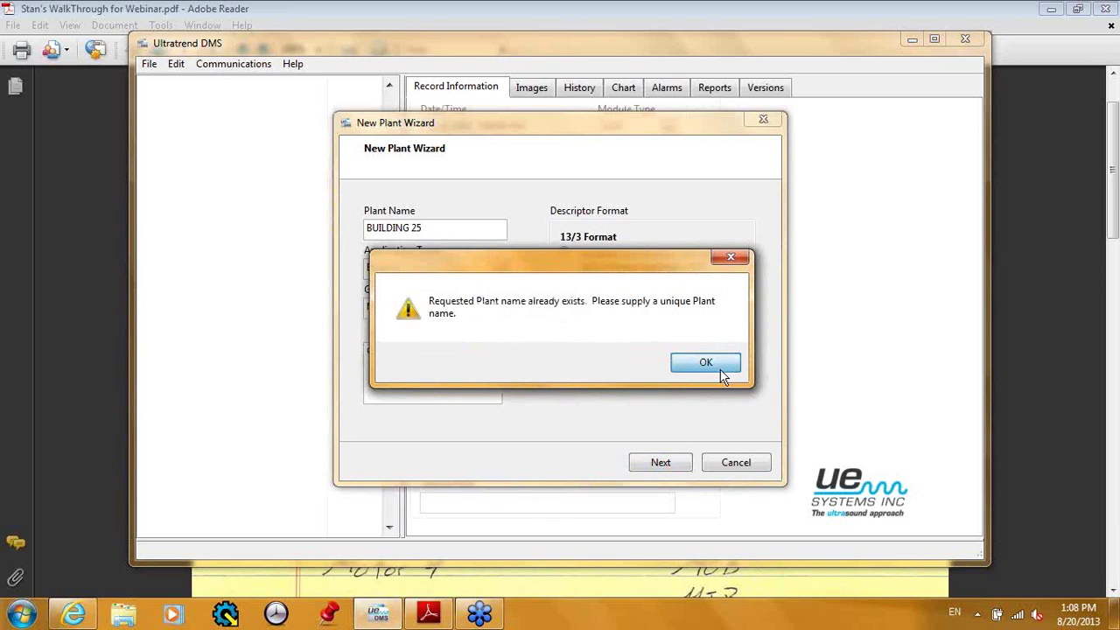
{"action": "left_click", "coordinate": [705, 362]}
{"action": "key", "text": "BackSpace"}
{"action": "type", "text": "0"}
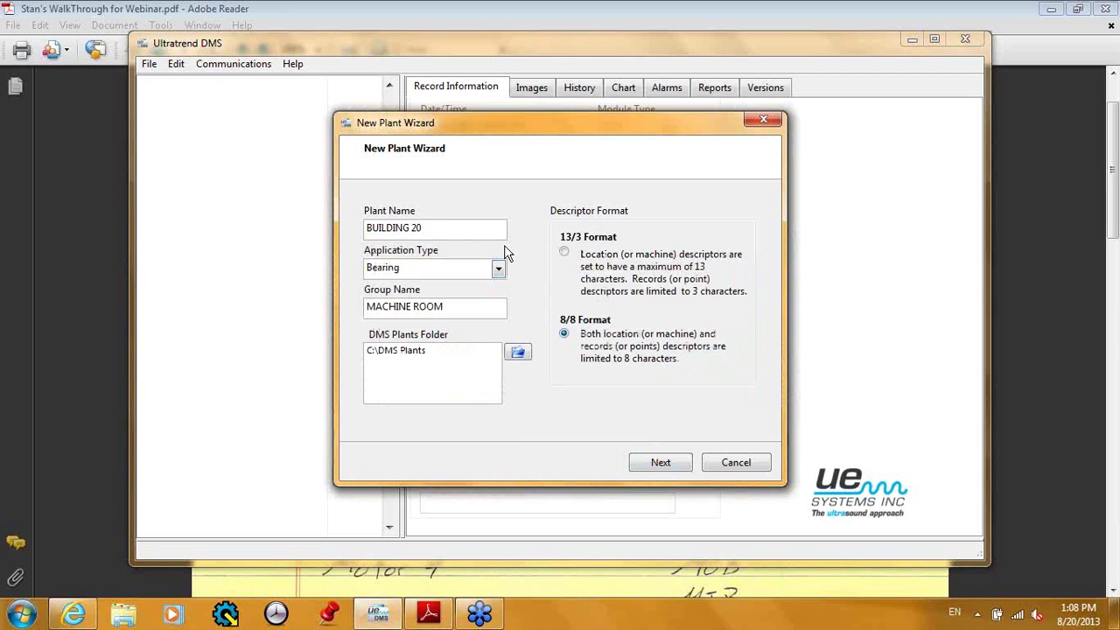
{"action": "left_click", "coordinate": [656, 464]}
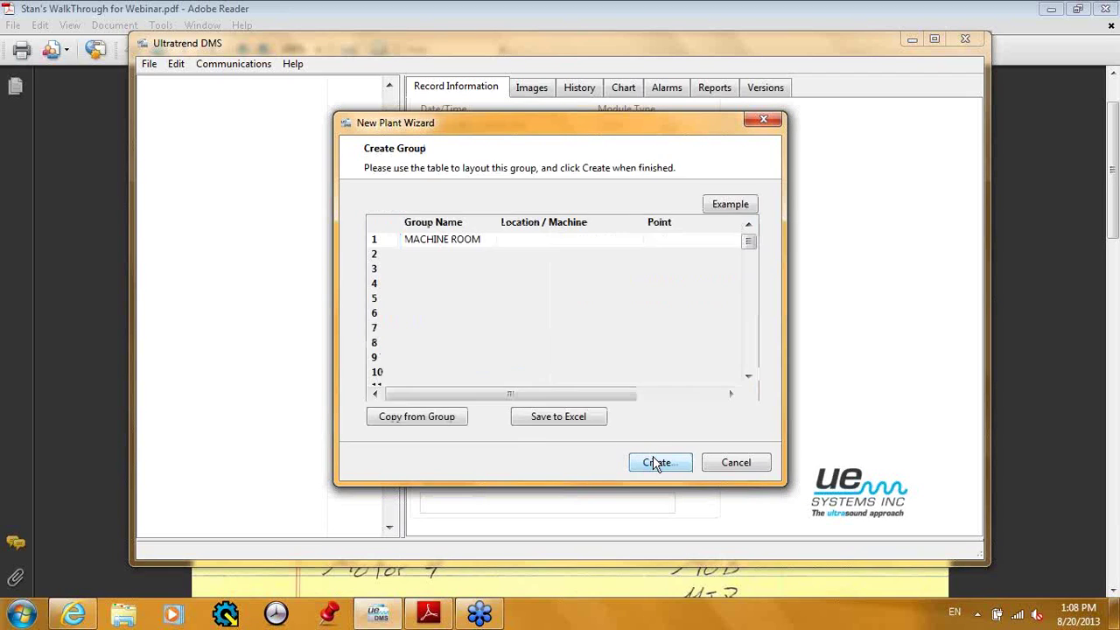
Consult the handwritten list and enter MOTOR 1 as the first location/machine of the MACHINE ROOM group.
{"action": "left_click", "coordinate": [537, 239]}
{"action": "left_click", "coordinate": [437, 611]}
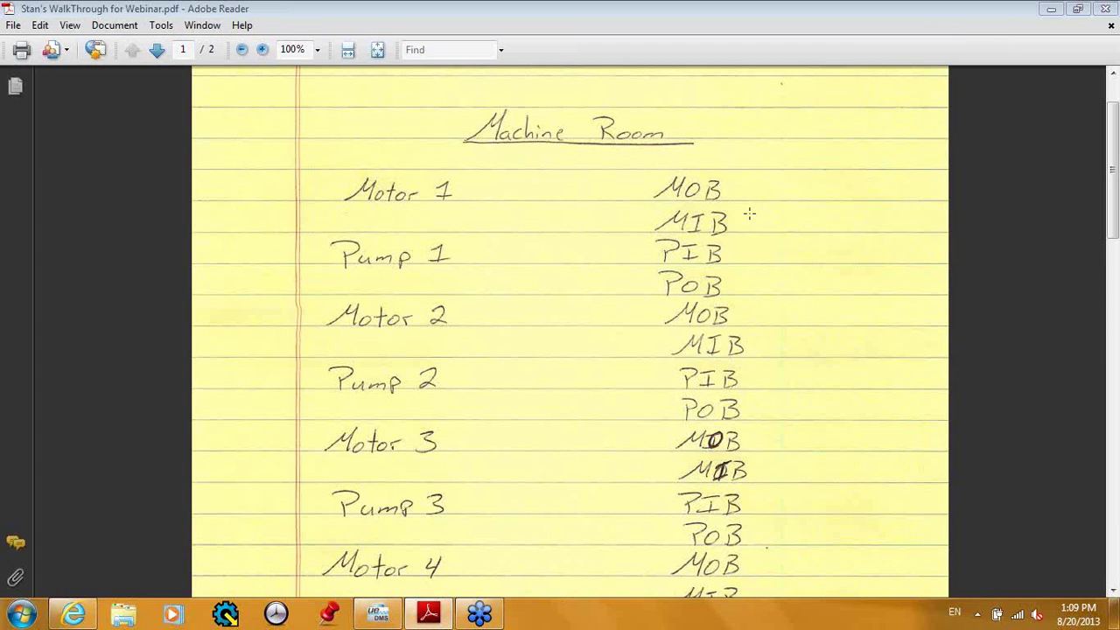
{"action": "left_click", "coordinate": [378, 613]}
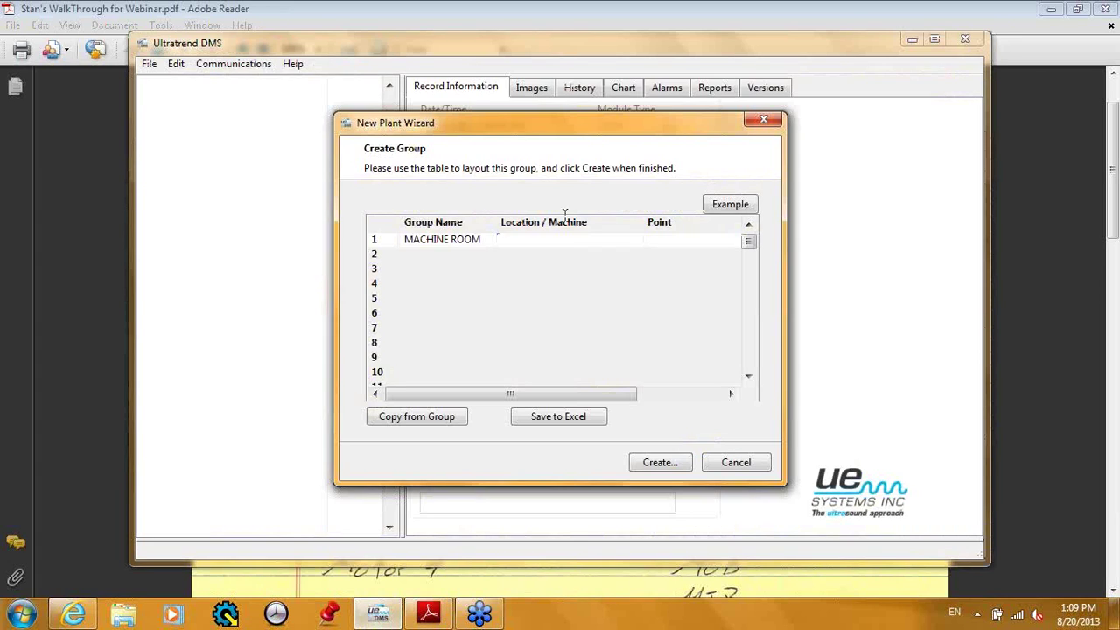
{"action": "left_click", "coordinate": [549, 239]}
{"action": "type", "text": "MOTOR 1"}
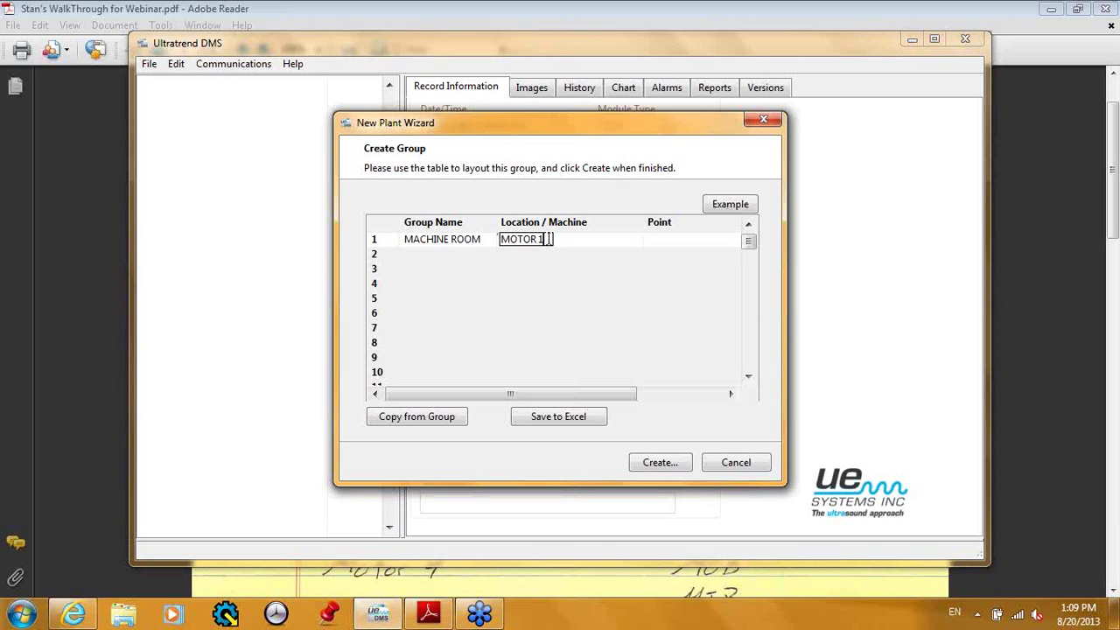
Try extending the first machine's name to MOTOR125 to test the eight-character descriptor limit.
{"action": "type", "text": "2"}
{"action": "left_click", "coordinate": [665, 243]}
{"action": "left_click", "coordinate": [549, 241]}
{"action": "left_click", "coordinate": [549, 241]}
{"action": "key", "text": "BackSpace"}
{"action": "key", "text": "BackSpace"}
{"action": "key", "text": "BackSpace"}
{"action": "type", "text": "125"}
{"action": "left_click", "coordinate": [657, 239]}
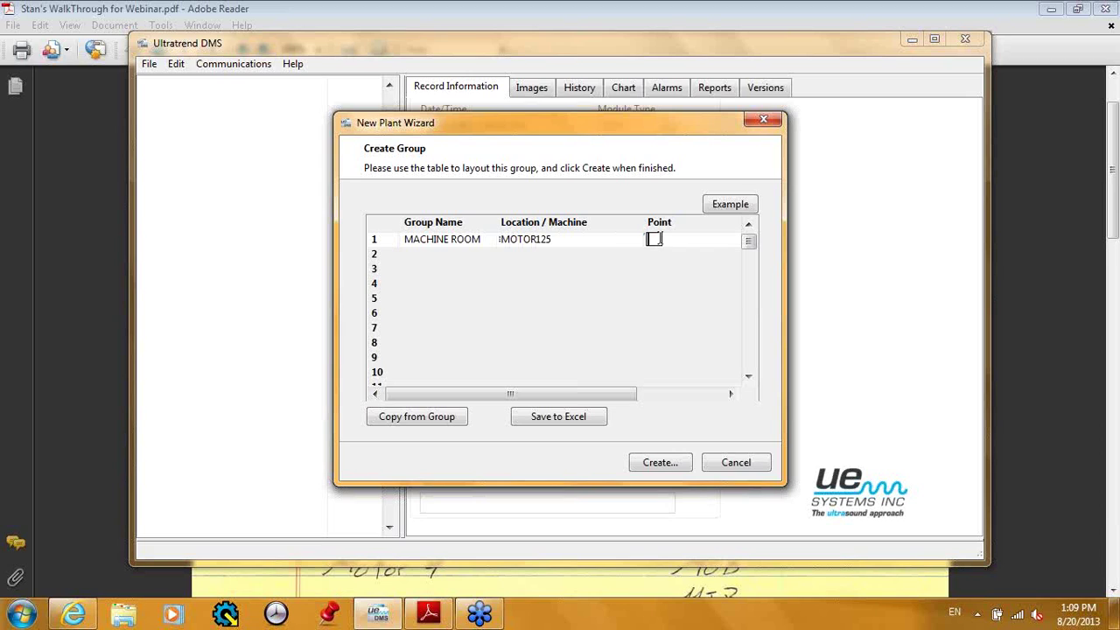
{"action": "left_click", "coordinate": [548, 239]}
{"action": "key", "text": "BackSpace"}
{"action": "type", "text": "6"}
{"action": "key", "text": "BackSpace"}
{"action": "type", "text": "5"}
Set the first machine's name back to MOTOR 1.
{"action": "left_click", "coordinate": [554, 240]}
{"action": "key", "text": "BackSpace"}
{"action": "key", "text": "BackSpace"}
{"action": "key", "text": "BackSpace"}
{"action": "type", "text": "1"}
Enter MOB and MIB as the two test points of MOTOR 1 on rows 1 and 2.
{"action": "key", "text": "Tab"}
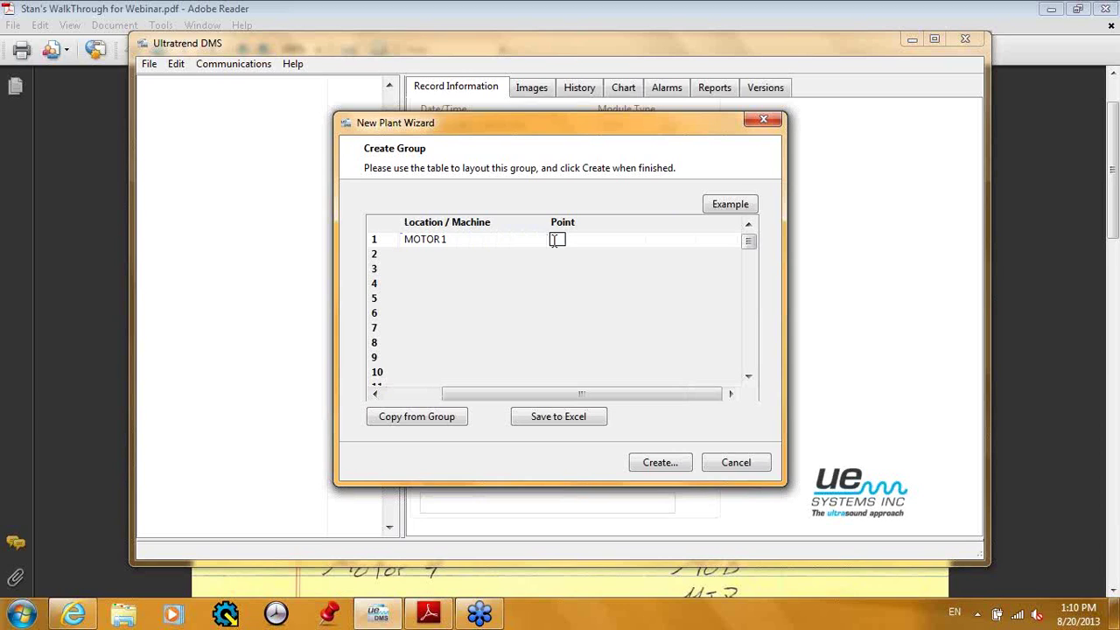
{"action": "type", "text": "MOB"}
{"action": "key", "text": "Return"}
{"action": "key", "text": "Tab"}
{"action": "type", "text": "MIB"}
{"action": "key", "text": "Return"}
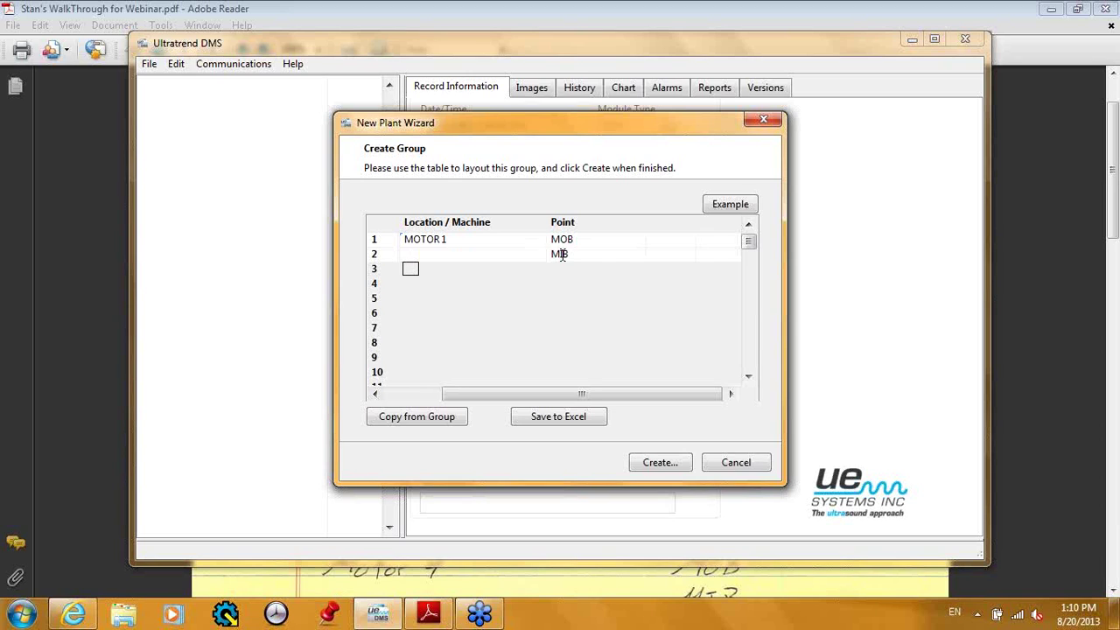
Add PUMP 1 as the machine on row 3 with the points PIB and POB on rows 3 and 4.
{"action": "type", "text": "PUMP 1"}
{"action": "key", "text": "Tab"}
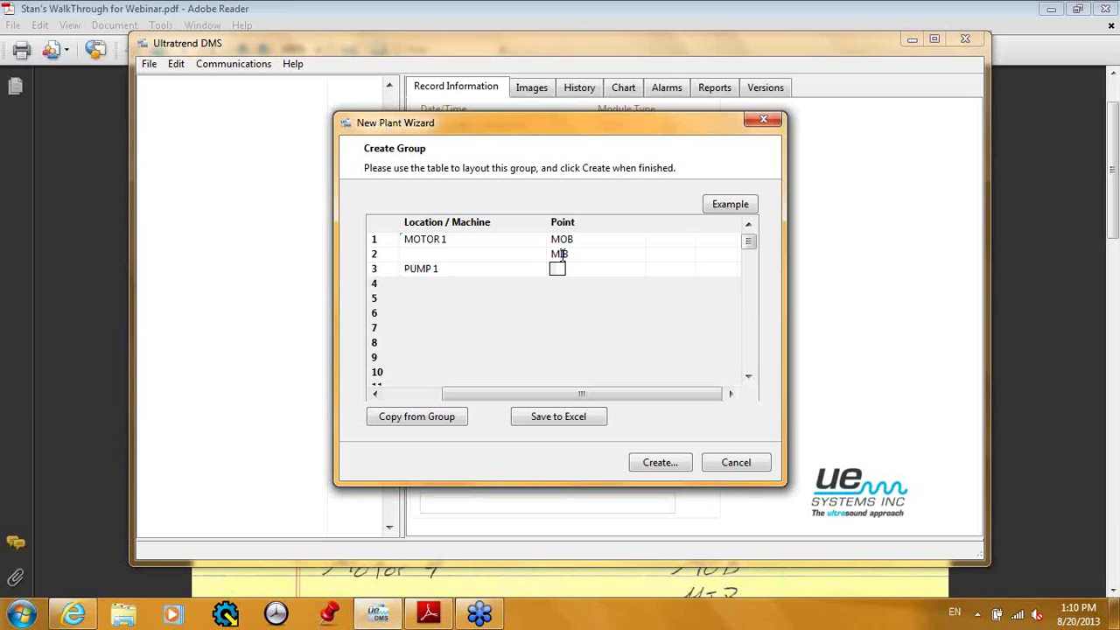
{"action": "type", "text": "PIB"}
{"action": "key", "text": "Return"}
{"action": "type", "text": "POB"}
{"action": "key", "text": "Return"}
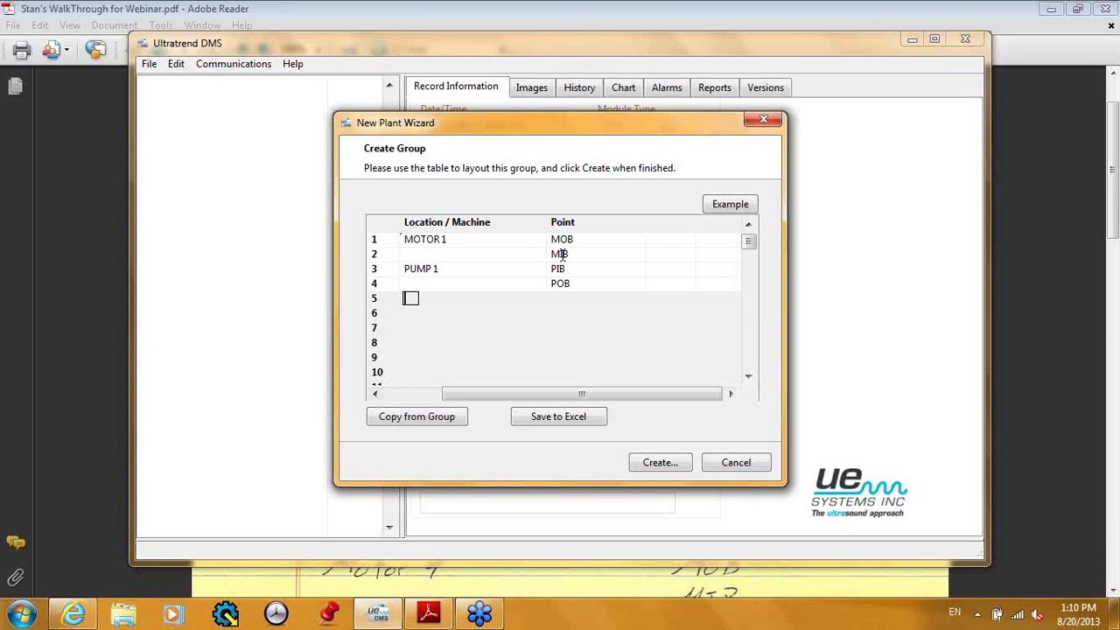
Check the handwritten Machine Room list in Adobe Reader, and duplicate rows 1 to 4 of the Ultratrend DMS group table onto rows 5 to 8.
{"action": "left_click", "coordinate": [438, 616]}
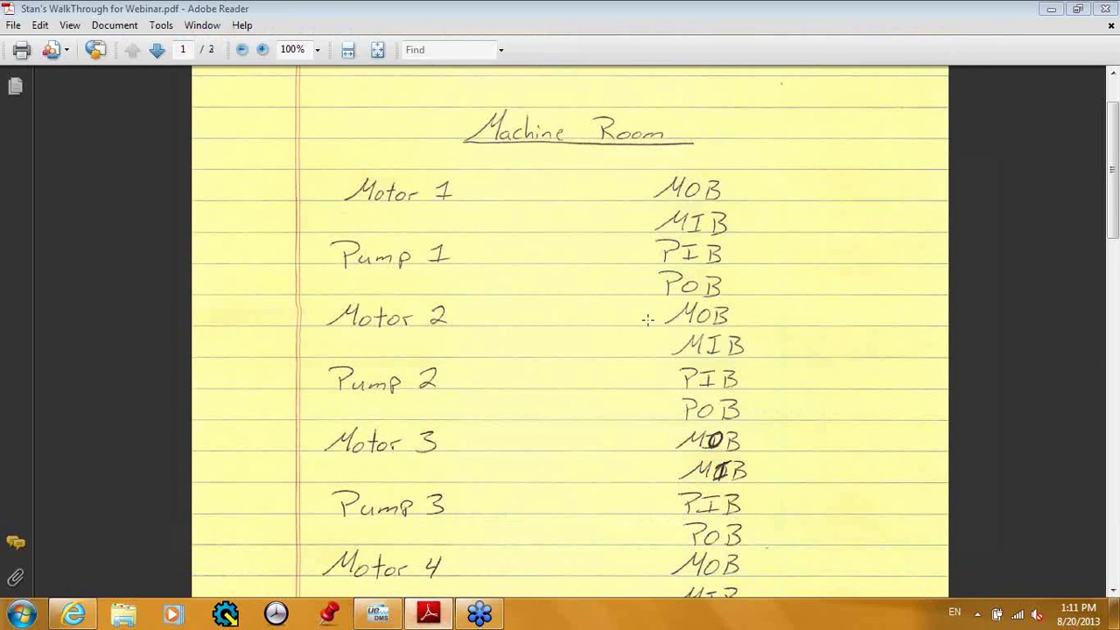
{"action": "left_click_drag", "start_coordinate": [1113, 238], "coordinate": [1115, 264]}
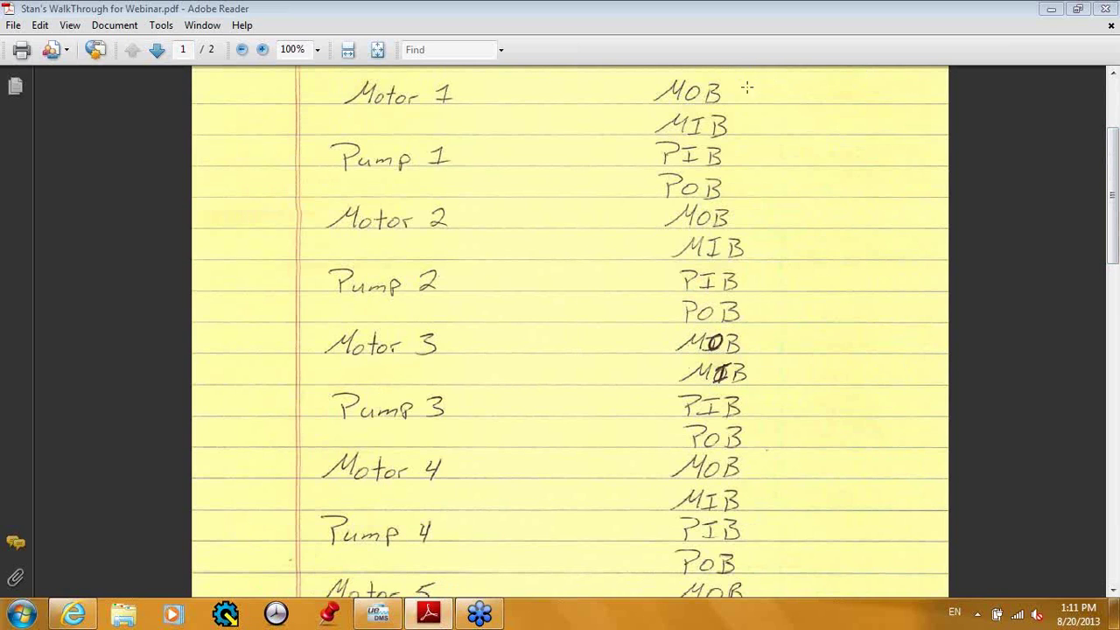
{"action": "left_click", "coordinate": [378, 615]}
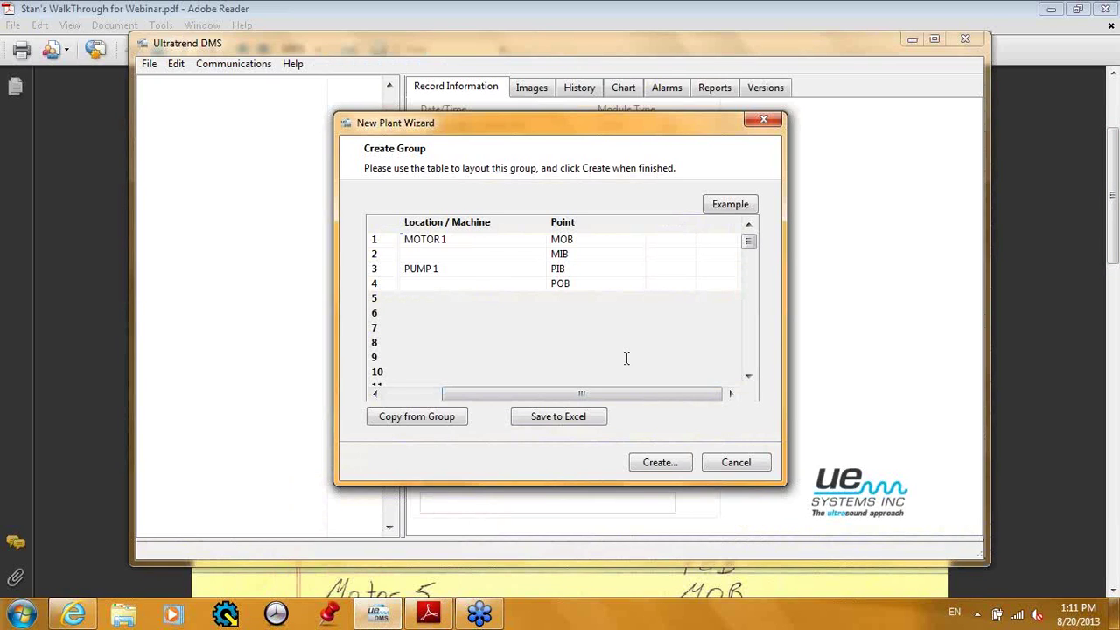
{"action": "left_click", "coordinate": [609, 285]}
{"action": "left_click", "coordinate": [405, 238]}
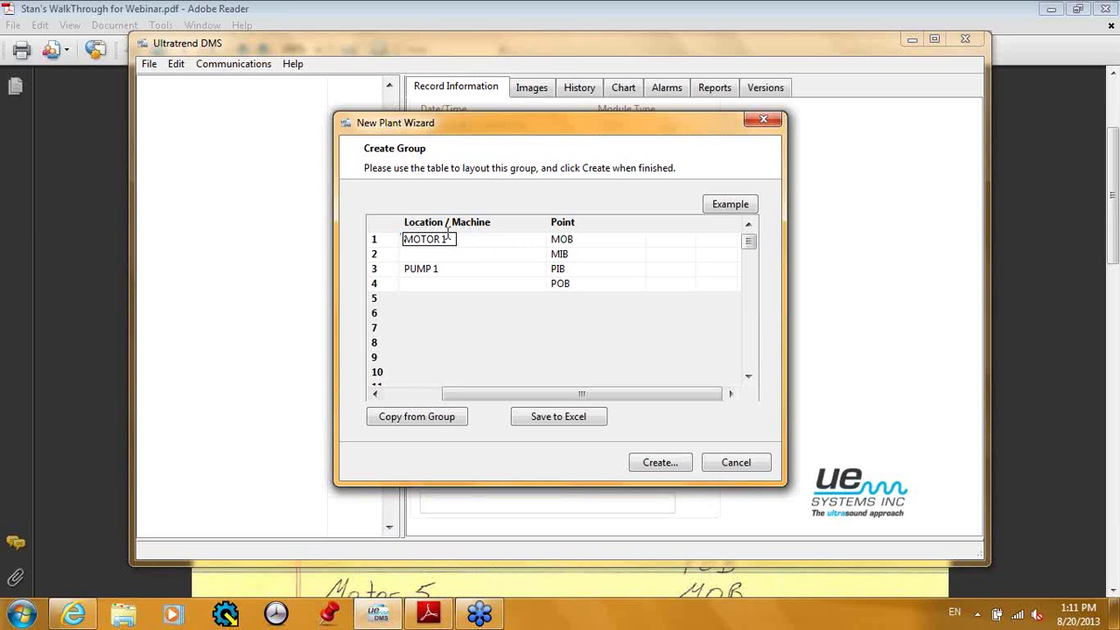
{"action": "left_click_drag", "start_coordinate": [407, 239], "coordinate": [542, 240]}
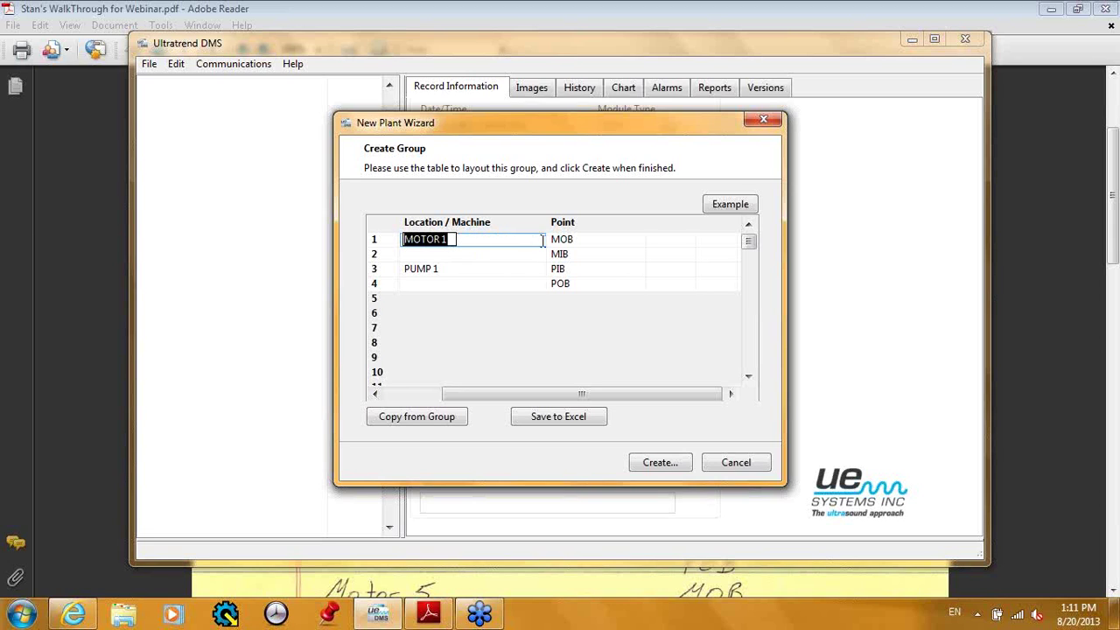
{"action": "left_click_drag", "start_coordinate": [615, 244], "coordinate": [615, 284]}
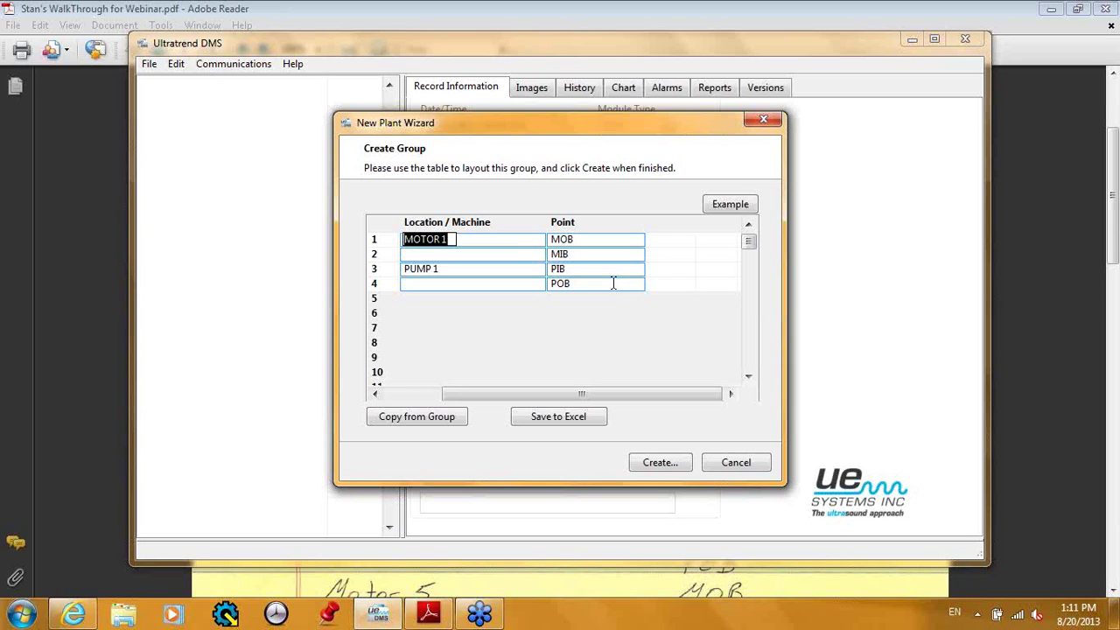
{"action": "right_click", "coordinate": [513, 255]}
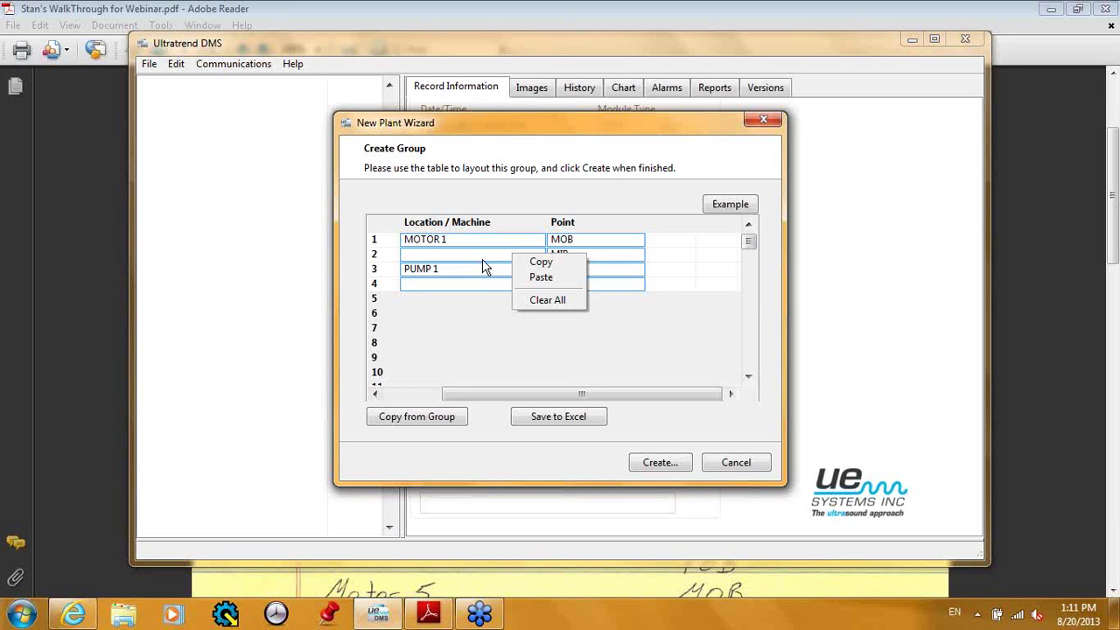
{"action": "left_click", "coordinate": [544, 262]}
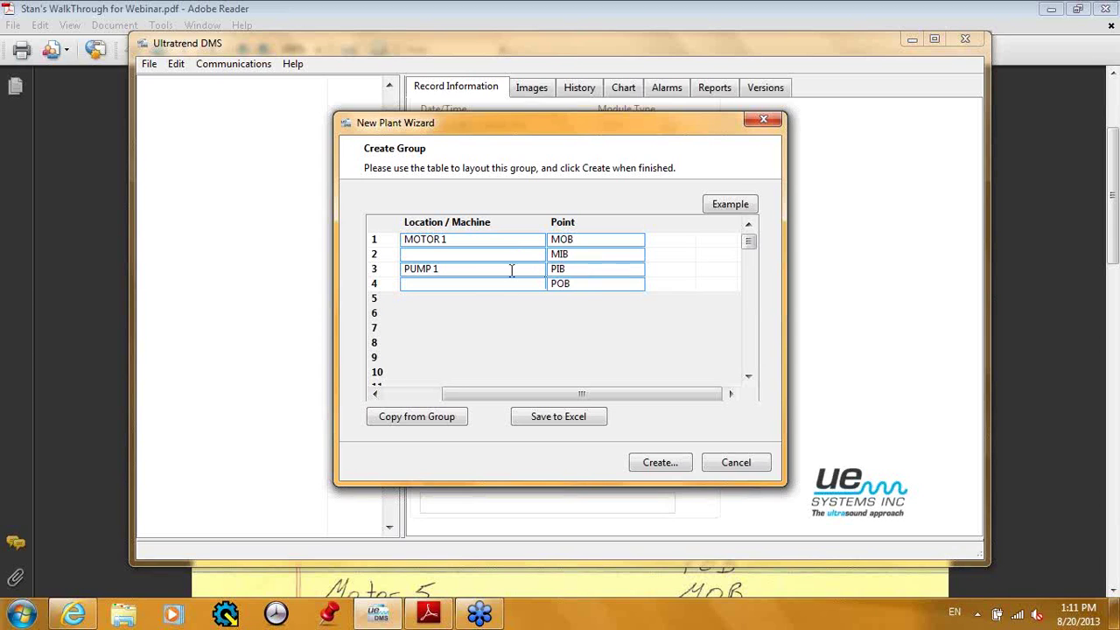
{"action": "left_click", "coordinate": [425, 299]}
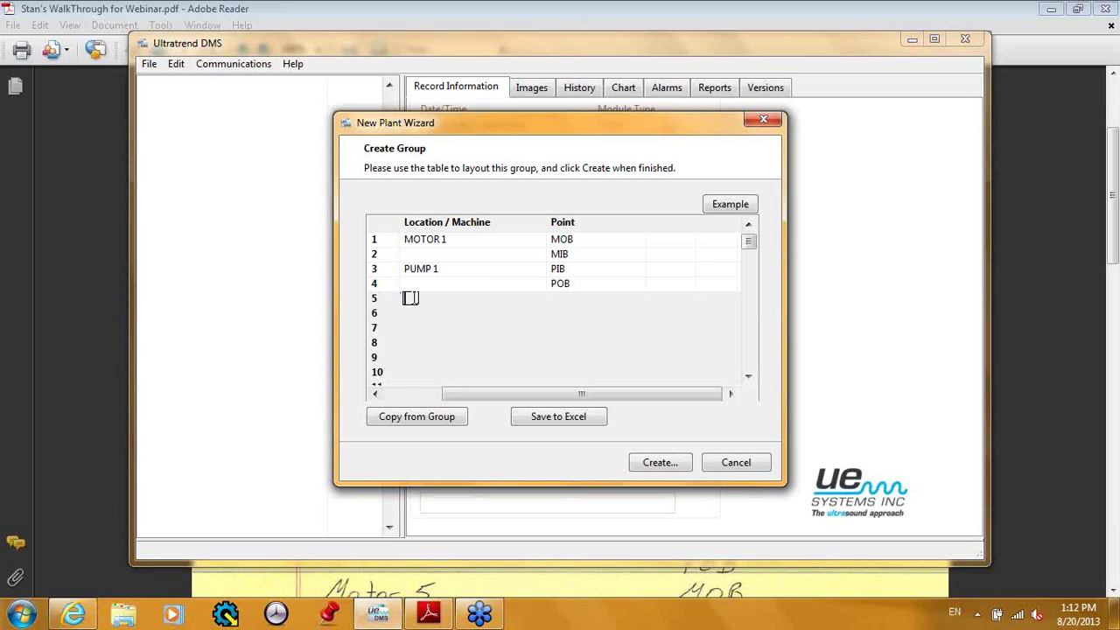
{"action": "right_click", "coordinate": [410, 298]}
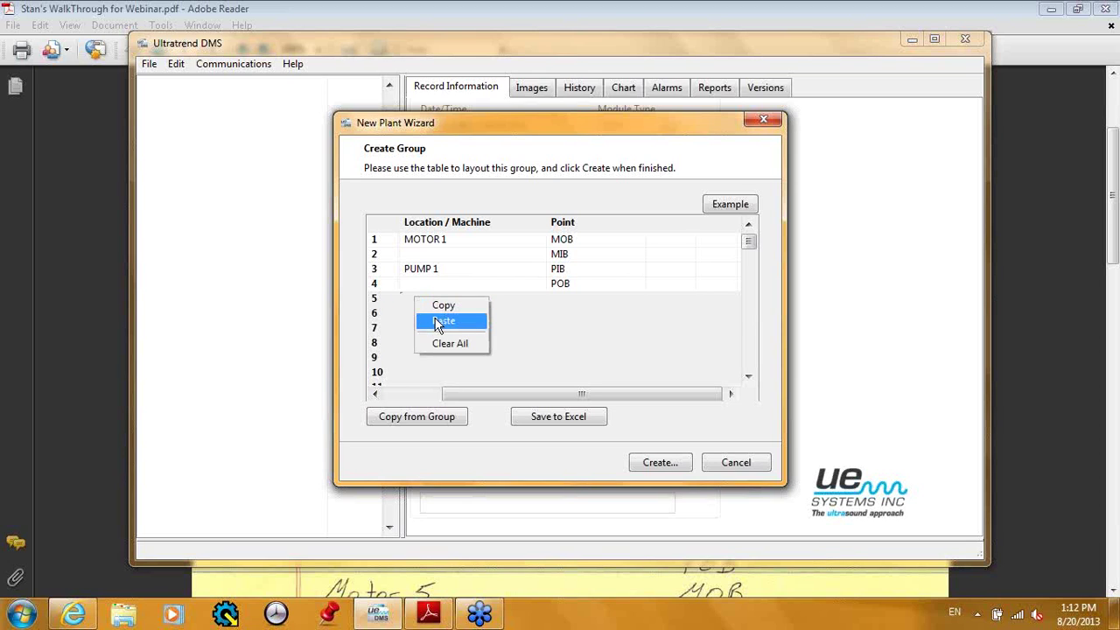
{"action": "left_click", "coordinate": [444, 321]}
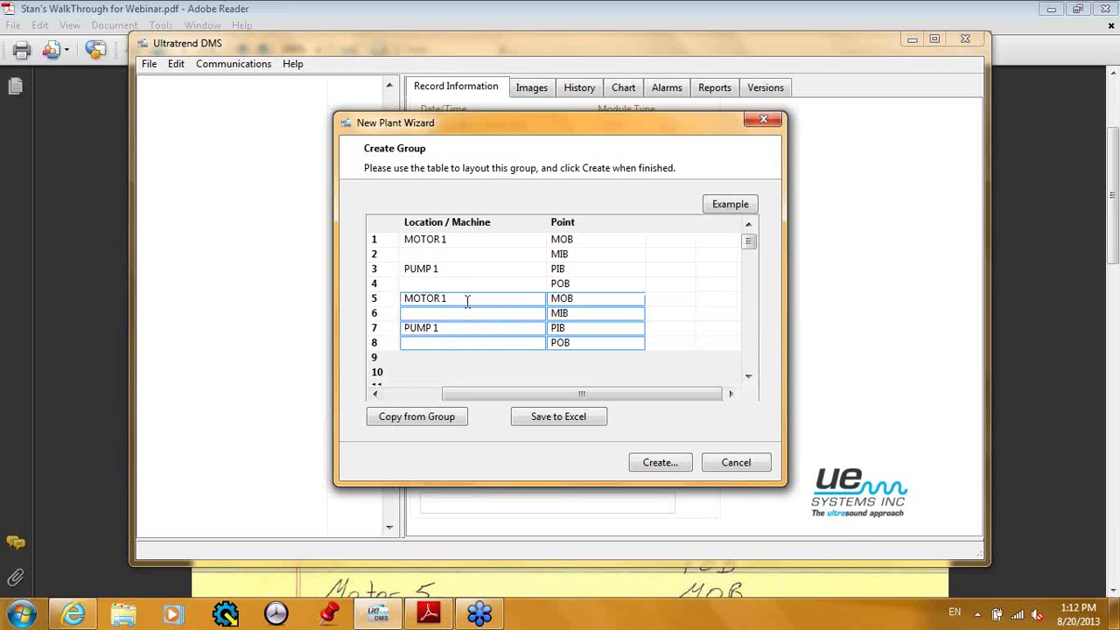
Rename the machines on rows 5 and 7 as MOTOR 2 and PUMP 2.
{"action": "left_click", "coordinate": [456, 299]}
{"action": "key", "text": "BackSpace"}
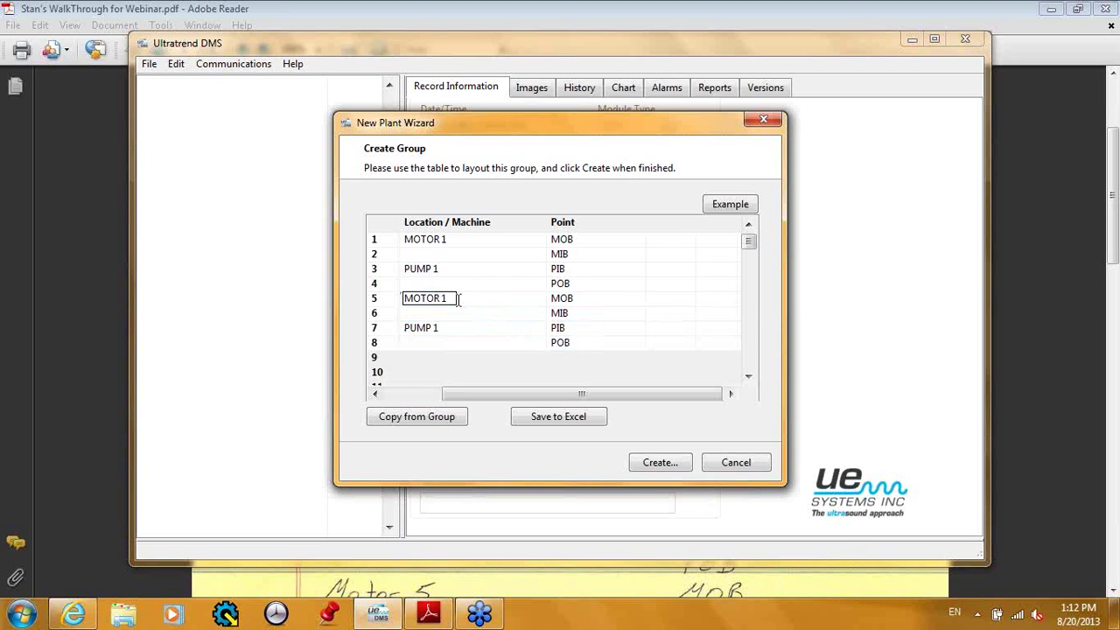
{"action": "type", "text": "2"}
{"action": "left_click", "coordinate": [448, 326]}
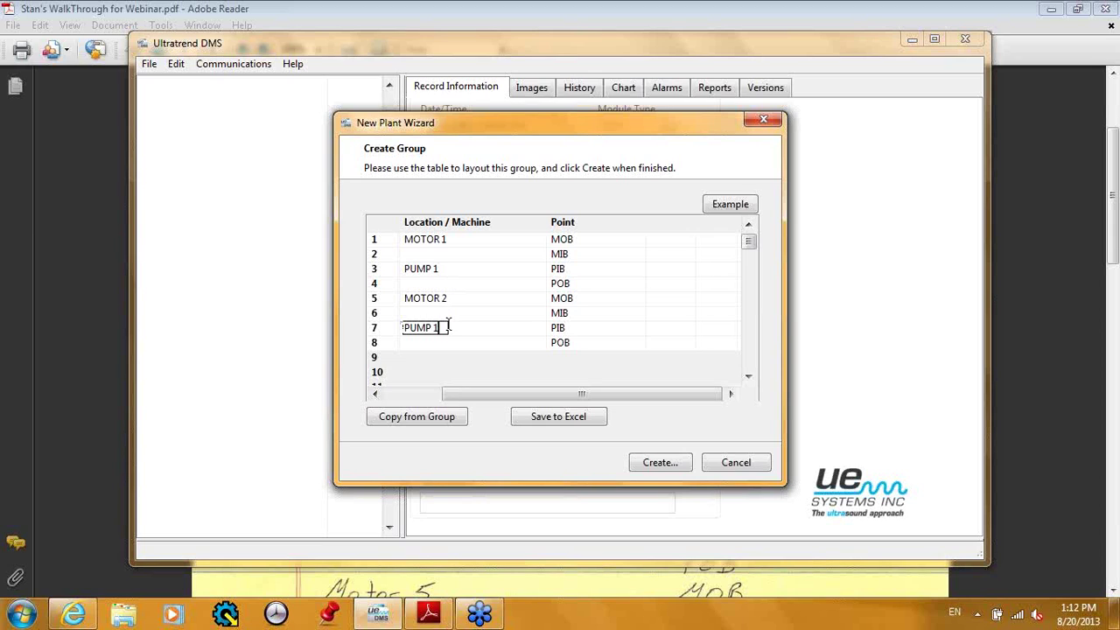
{"action": "key", "text": "BackSpace"}
{"action": "type", "text": "2"}
Copy rows 1 to 8 of the group table and paste them starting on row 9.
{"action": "left_click_drag", "start_coordinate": [405, 241], "coordinate": [622, 347]}
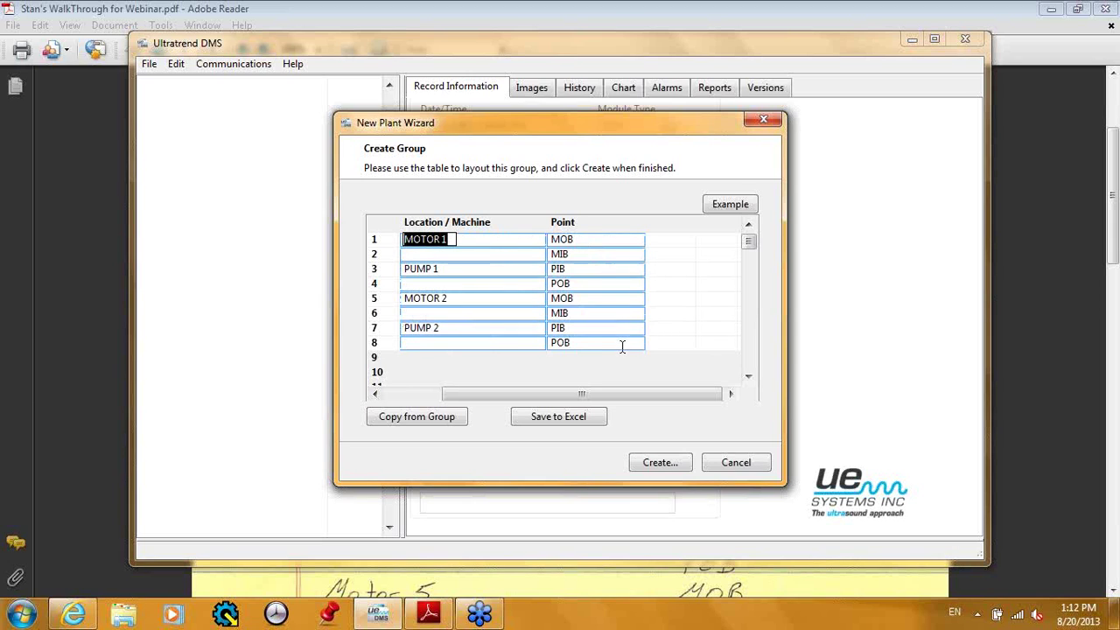
{"action": "right_click", "coordinate": [622, 302]}
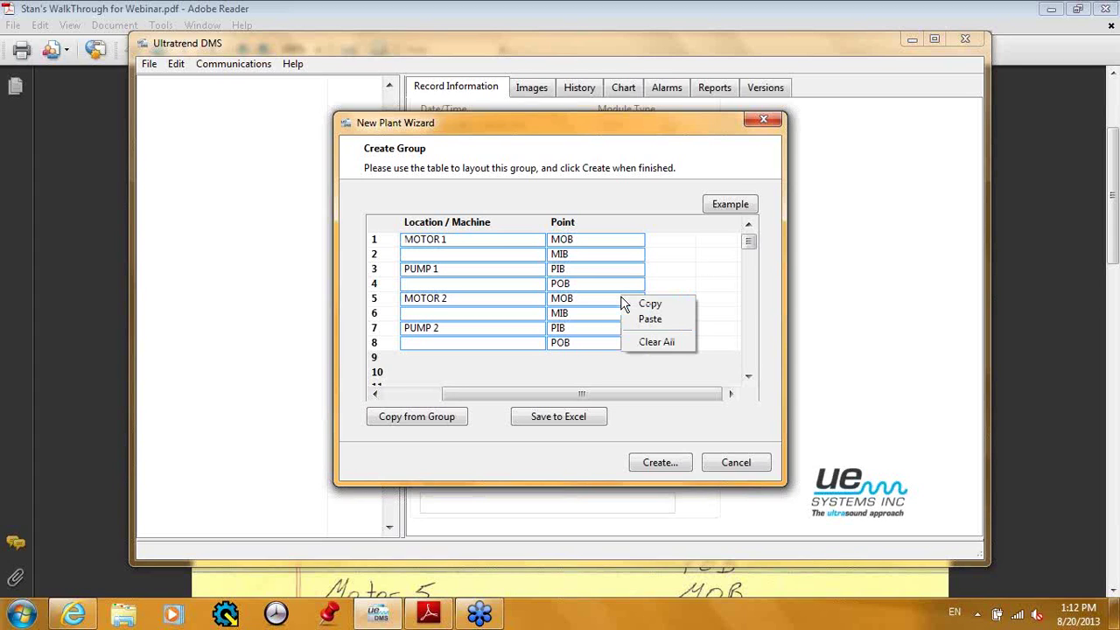
{"action": "left_click", "coordinate": [650, 305]}
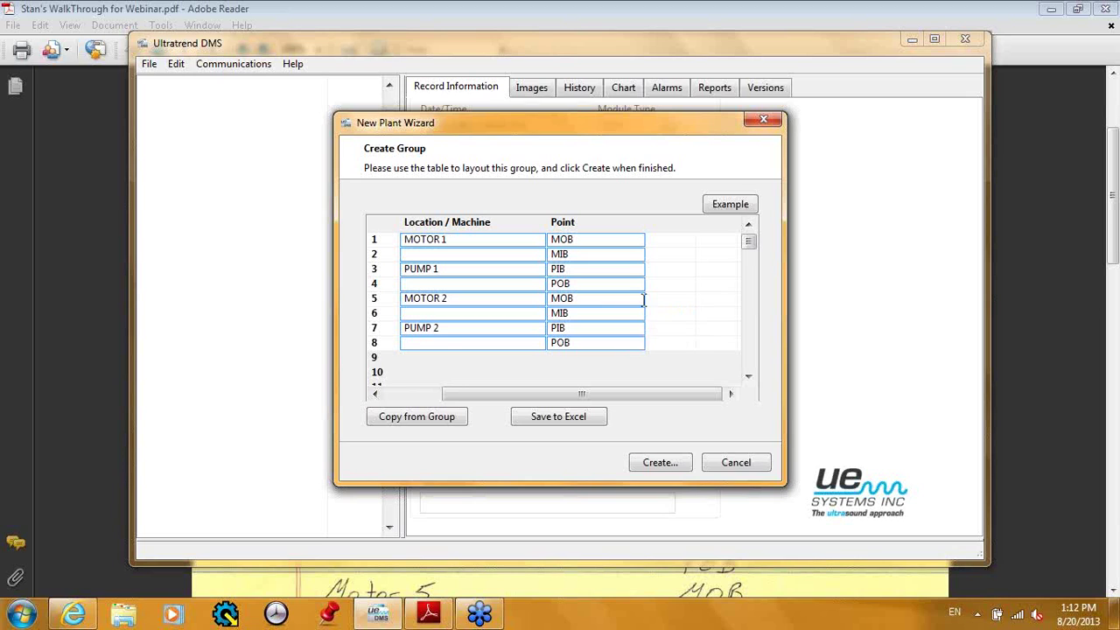
{"action": "left_click", "coordinate": [420, 358]}
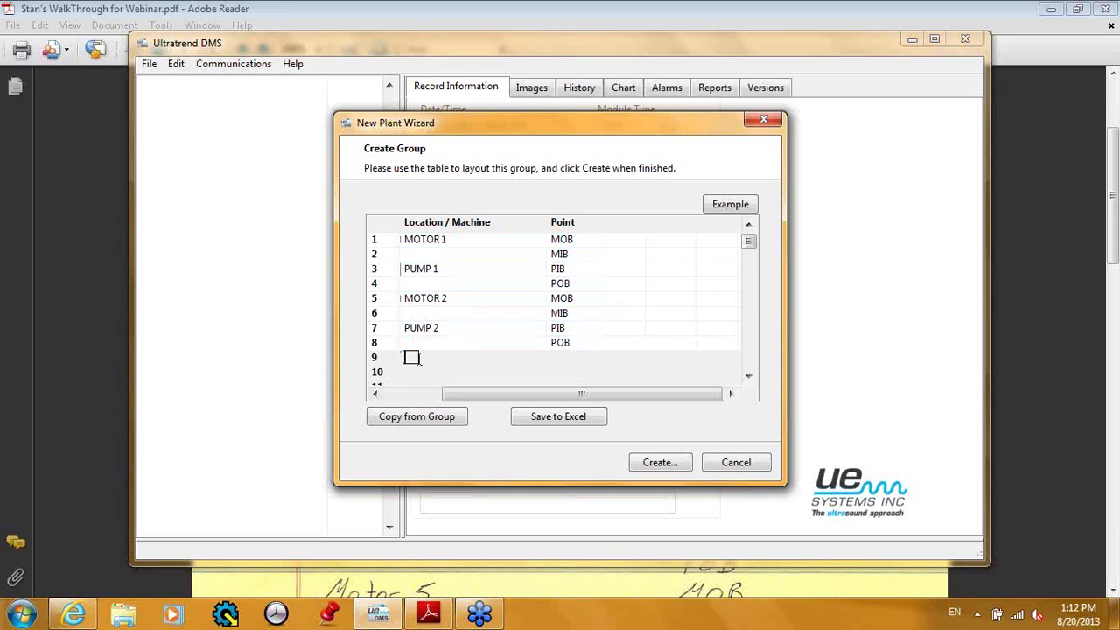
{"action": "right_click", "coordinate": [414, 358]}
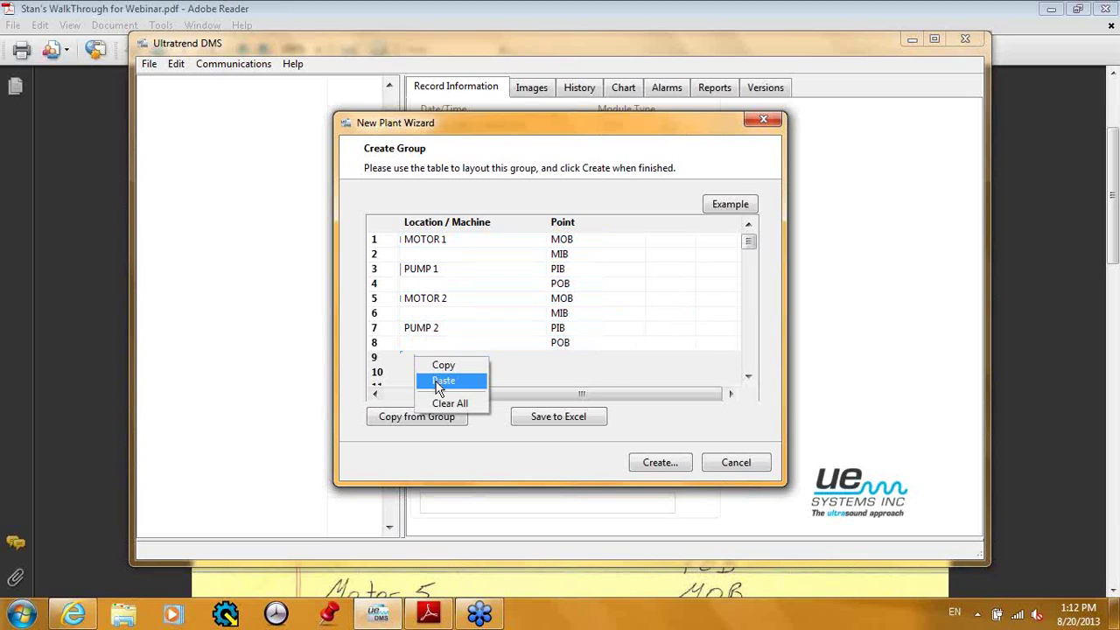
{"action": "left_click", "coordinate": [442, 381]}
Rename the machines on rows 9 and 11 as MOTOR 3 and PUMP 3.
{"action": "left_click", "coordinate": [748, 376]}
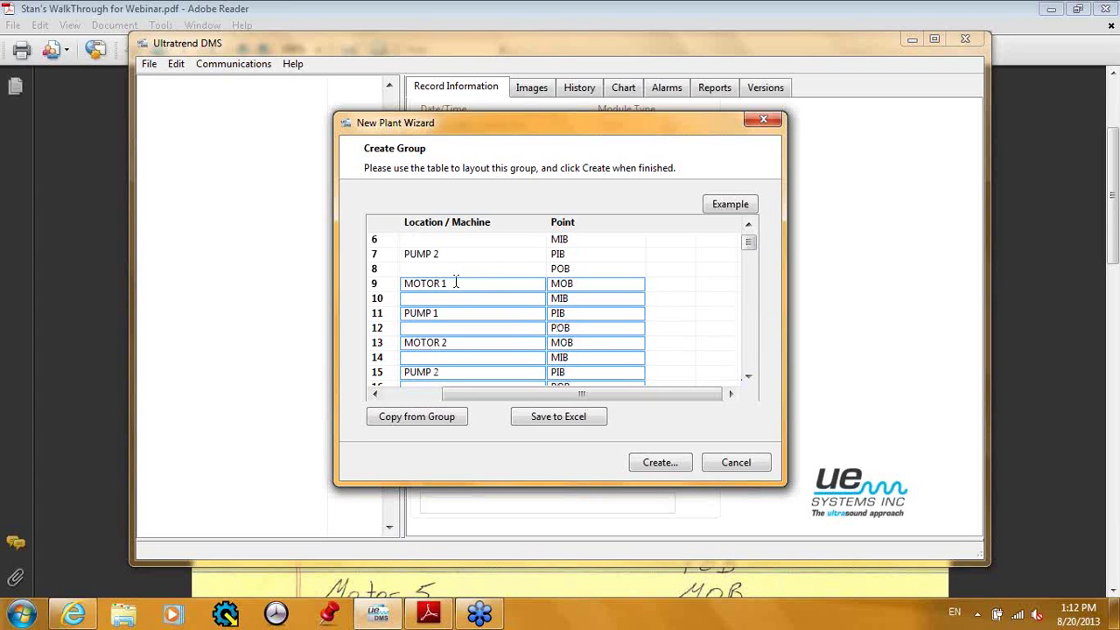
{"action": "left_click", "coordinate": [454, 284]}
{"action": "key", "text": "BackSpace"}
{"action": "type", "text": "3"}
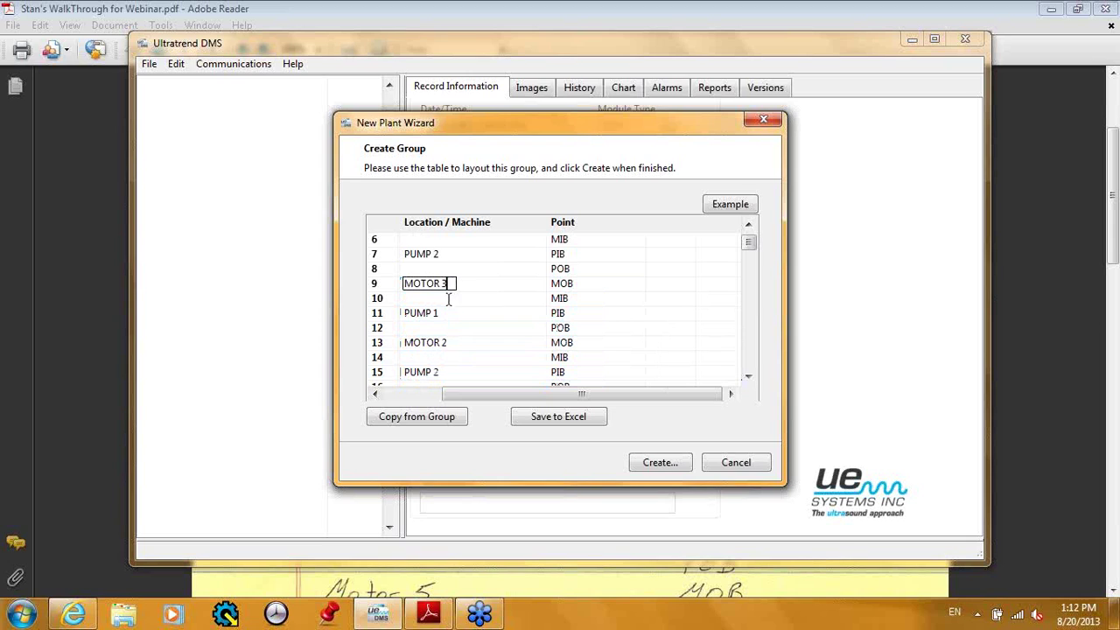
{"action": "left_click", "coordinate": [444, 312]}
{"action": "key", "text": "BackSpace"}
{"action": "type", "text": "3"}
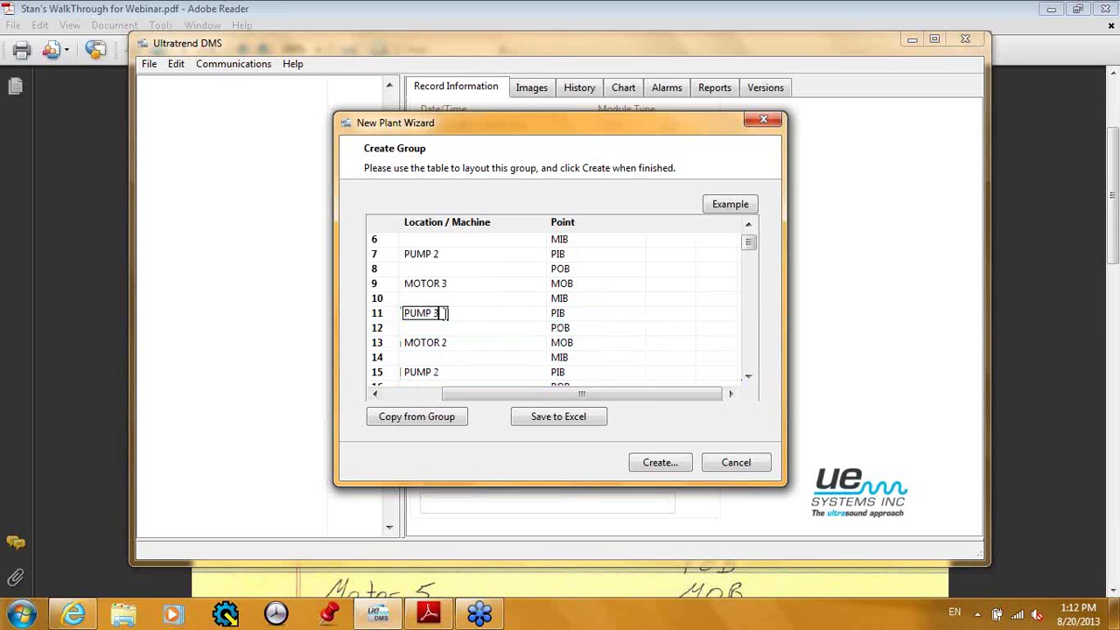
Rename the machines on rows 13 and 15 as MOTOR 4 and PUMP 4.
{"action": "left_click", "coordinate": [449, 342]}
{"action": "key", "text": "BackSpace"}
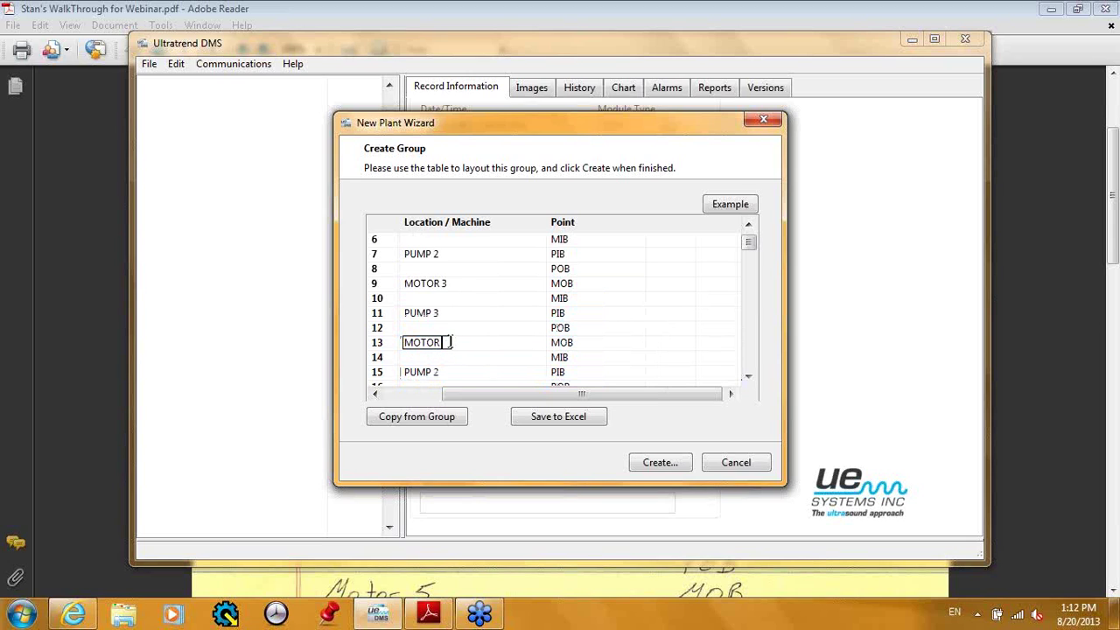
{"action": "type", "text": "4"}
{"action": "left_click", "coordinate": [445, 372]}
{"action": "key", "text": "BackSpace"}
{"action": "type", "text": "4"}
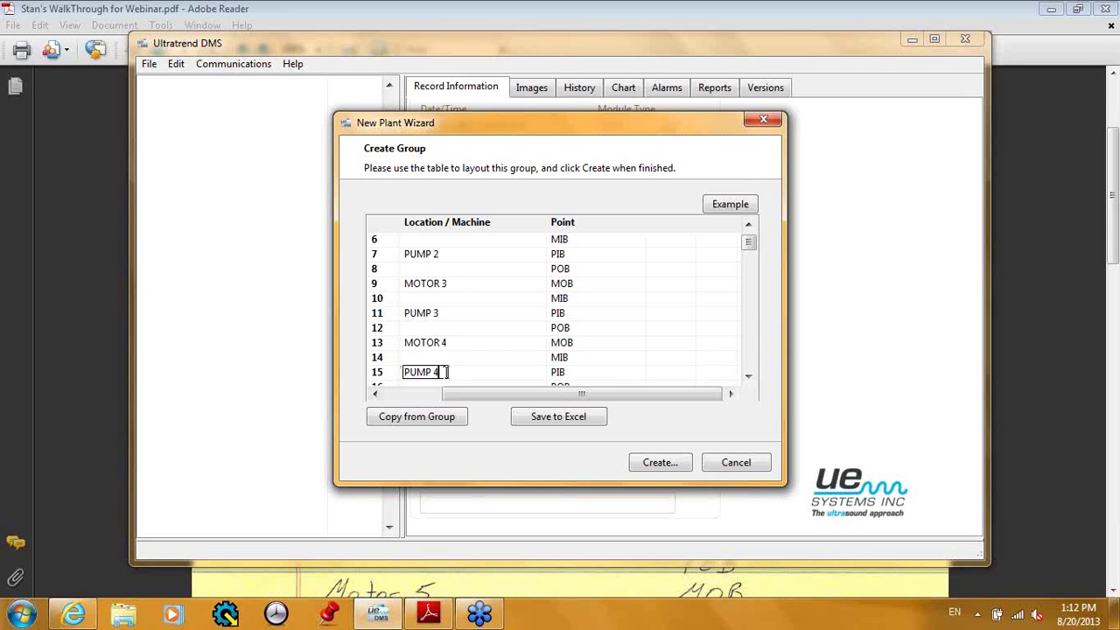
Paste the copied eight-row block of machines and points starting on row 17.
{"action": "left_click", "coordinate": [749, 378]}
{"action": "left_click", "coordinate": [748, 377]}
{"action": "left_click", "coordinate": [748, 377]}
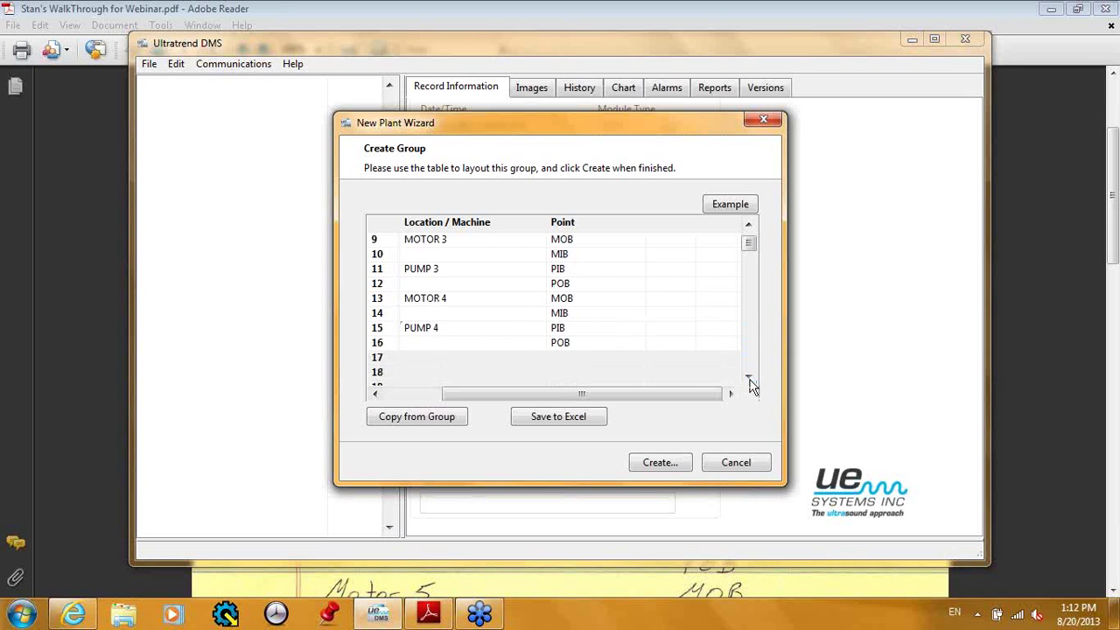
{"action": "left_click", "coordinate": [748, 377]}
{"action": "left_click", "coordinate": [748, 377]}
{"action": "right_click", "coordinate": [426, 332]}
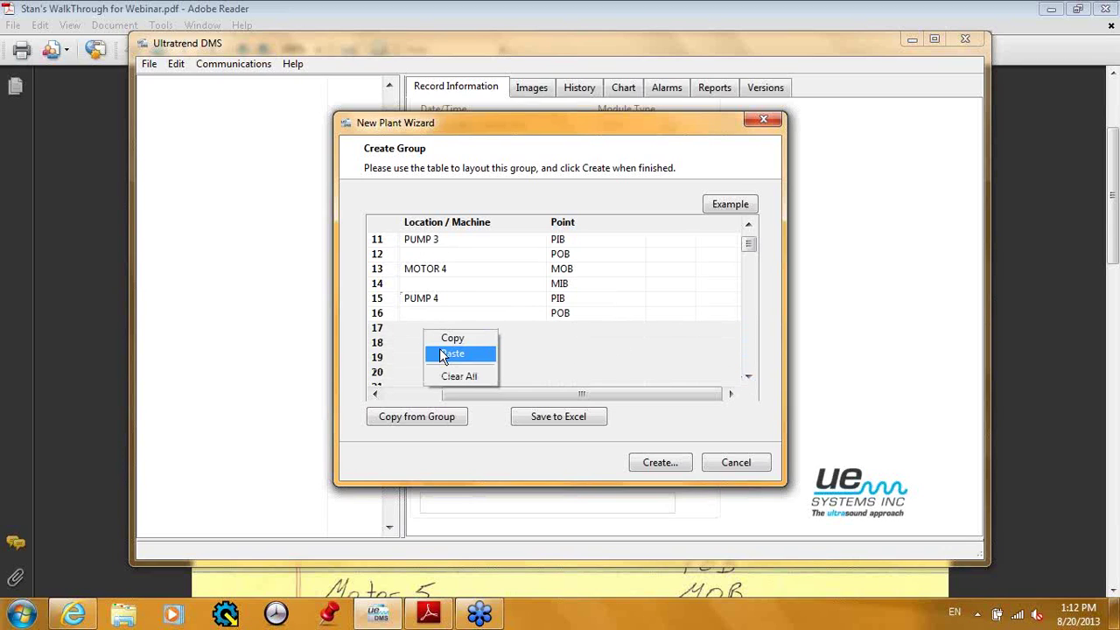
{"action": "left_click", "coordinate": [442, 350]}
Rename the machines on rows 17 and 19 as MOTOR 5 and PUMP 5.
{"action": "double_click", "coordinate": [451, 330]}
{"action": "key", "text": "BackSpace"}
{"action": "type", "text": "5"}
{"action": "double_click", "coordinate": [447, 360]}
{"action": "key", "text": "BackSpace"}
{"action": "type", "text": "5"}
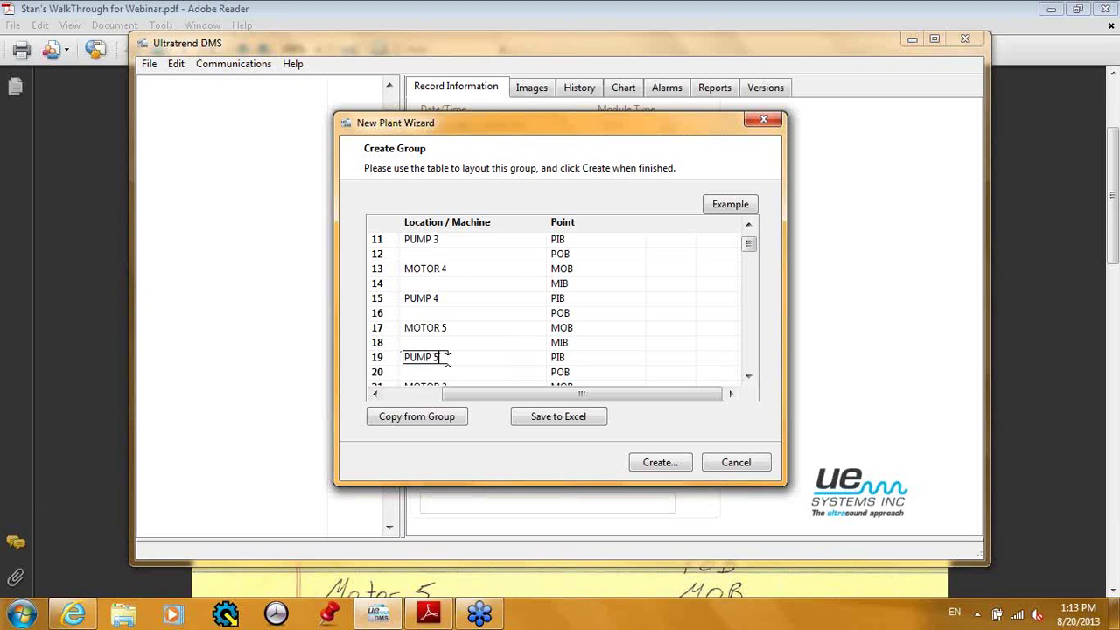
Rename the machines on rows 21 and 23 as MOTOR 6 and PUMP 6, and check the end of the handwritten list in Adobe Reader.
{"action": "left_click", "coordinate": [748, 377]}
{"action": "left_click", "coordinate": [748, 377]}
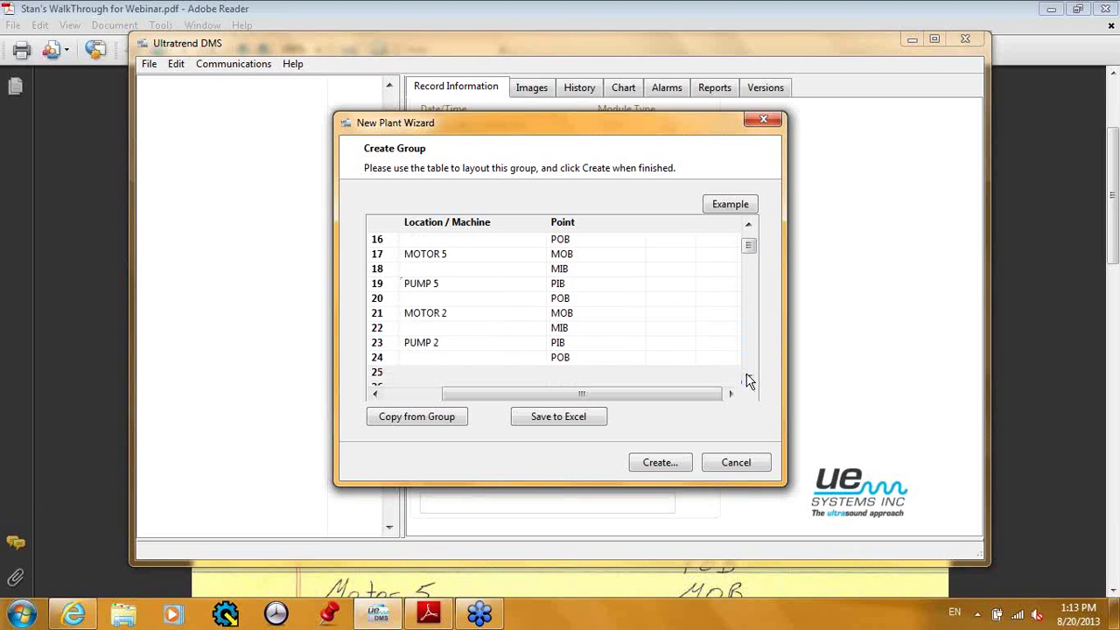
{"action": "double_click", "coordinate": [463, 312]}
{"action": "key", "text": "BackSpace"}
{"action": "type", "text": "6"}
{"action": "double_click", "coordinate": [445, 343]}
{"action": "key", "text": "BackSpace"}
{"action": "type", "text": "6"}
{"action": "left_click", "coordinate": [435, 615]}
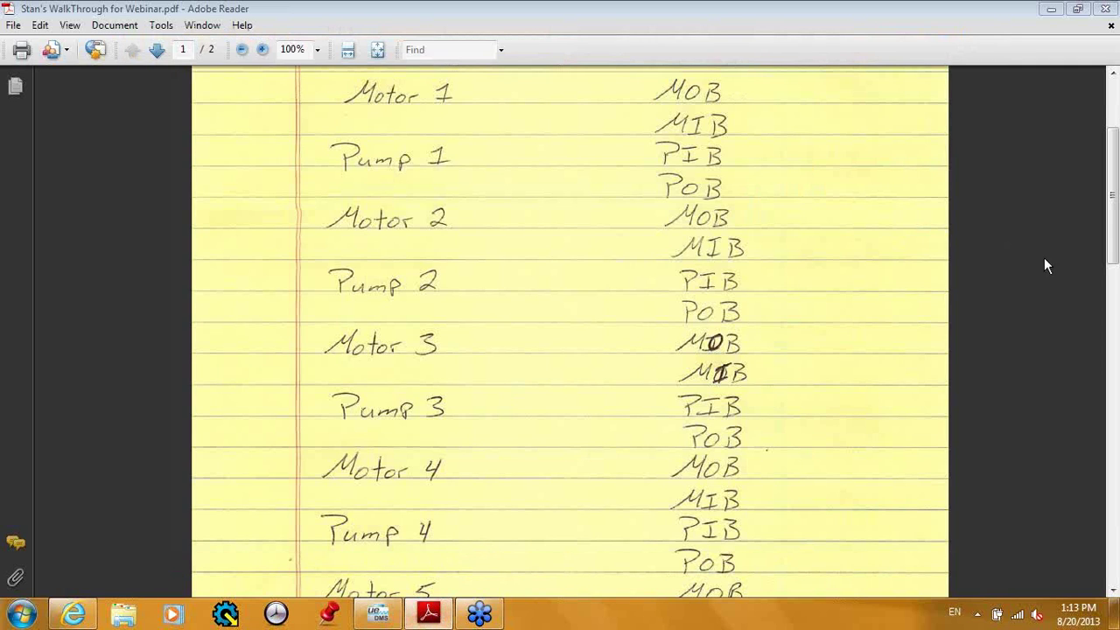
{"action": "left_click_drag", "start_coordinate": [1111, 258], "coordinate": [1111, 340]}
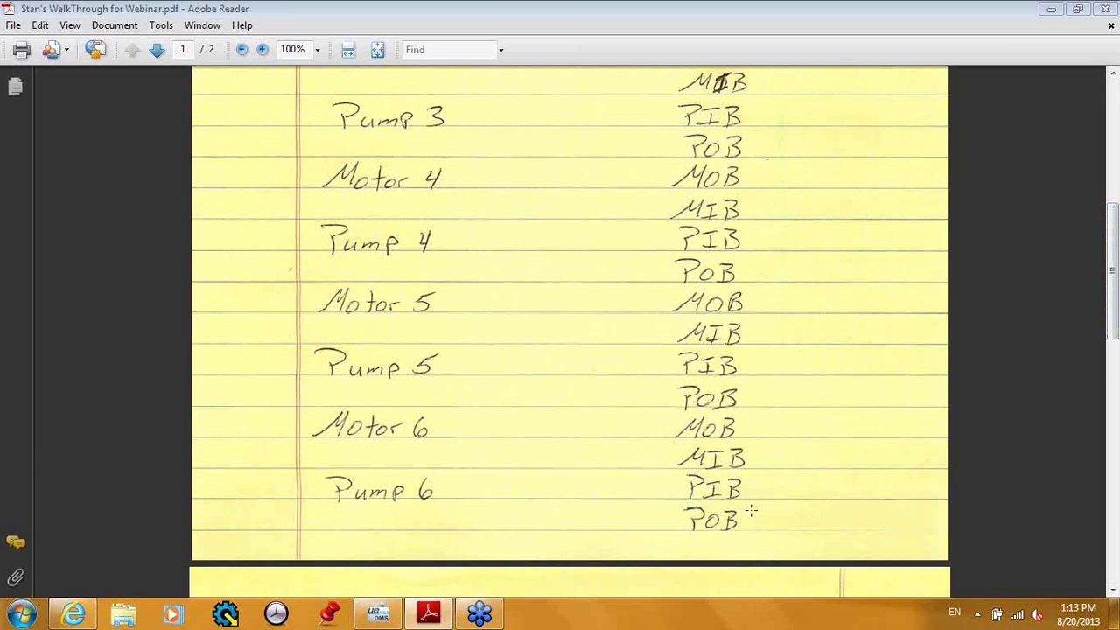
{"action": "left_click", "coordinate": [377, 612]}
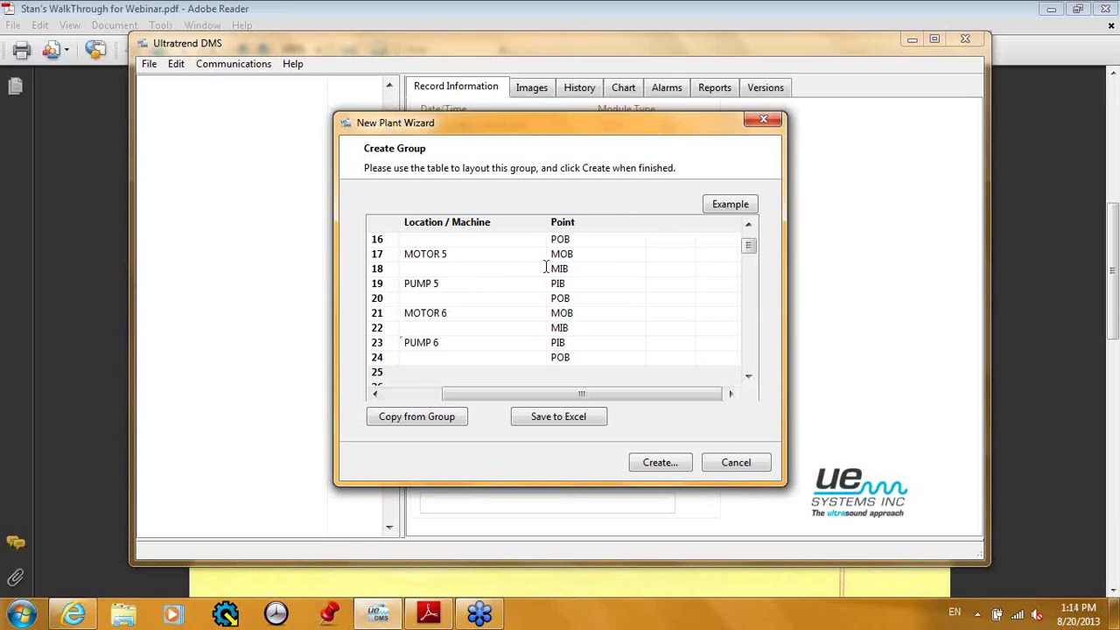
Export the group table to the Desktop as a text spreadsheet named MACHINE RM, and create the group.
{"action": "left_click", "coordinate": [589, 419]}
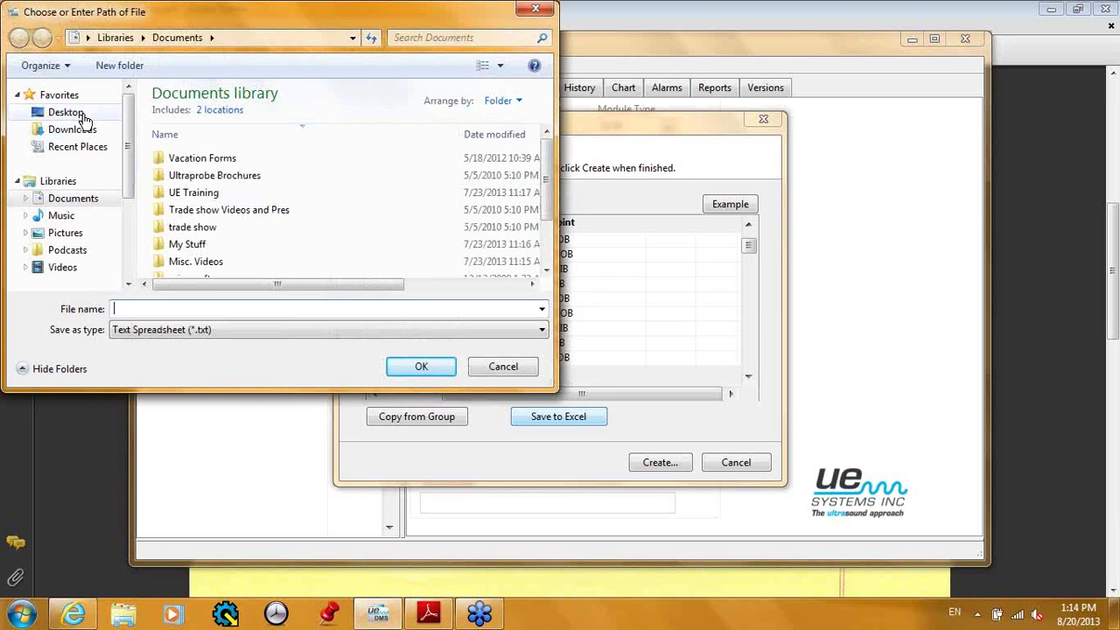
{"action": "left_click", "coordinate": [80, 112]}
{"action": "left_click", "coordinate": [181, 308]}
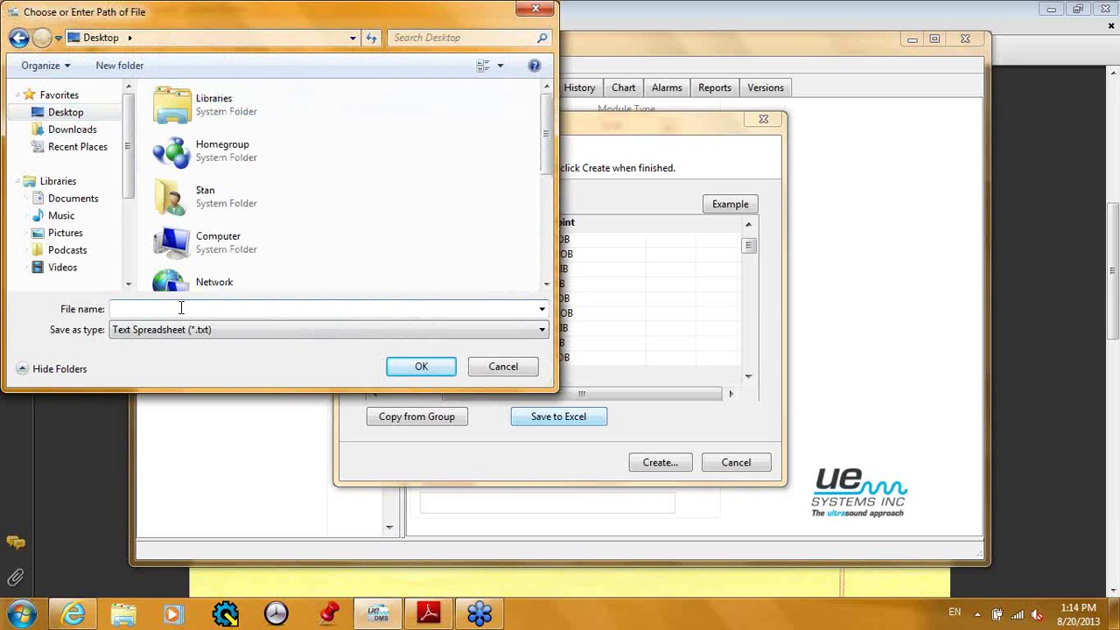
{"action": "type", "text": "MACHINE RM"}
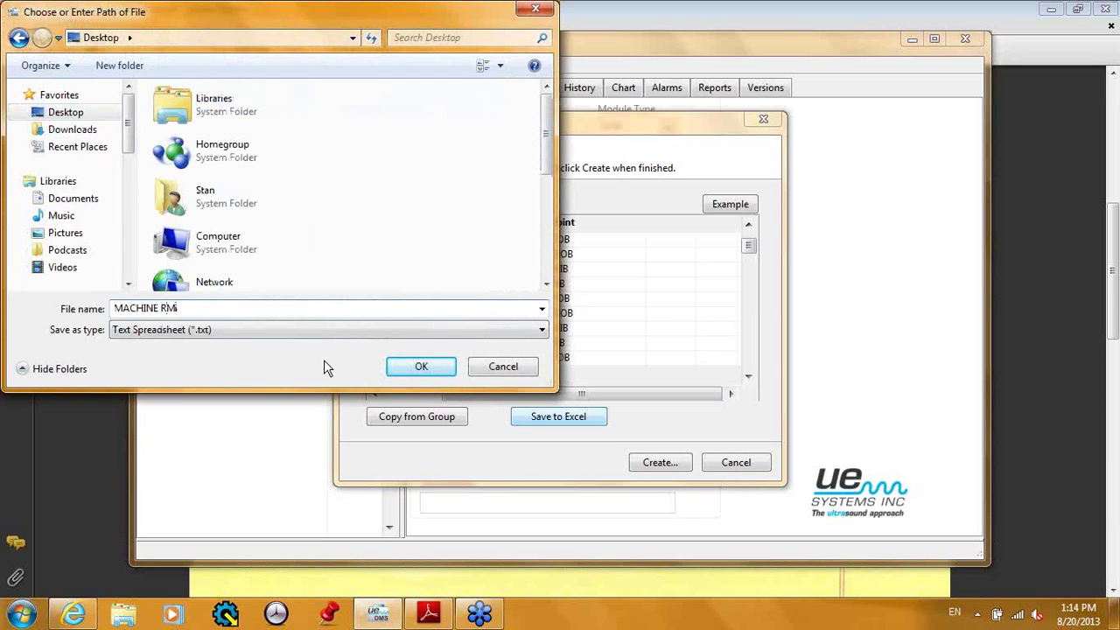
{"action": "left_click", "coordinate": [413, 367]}
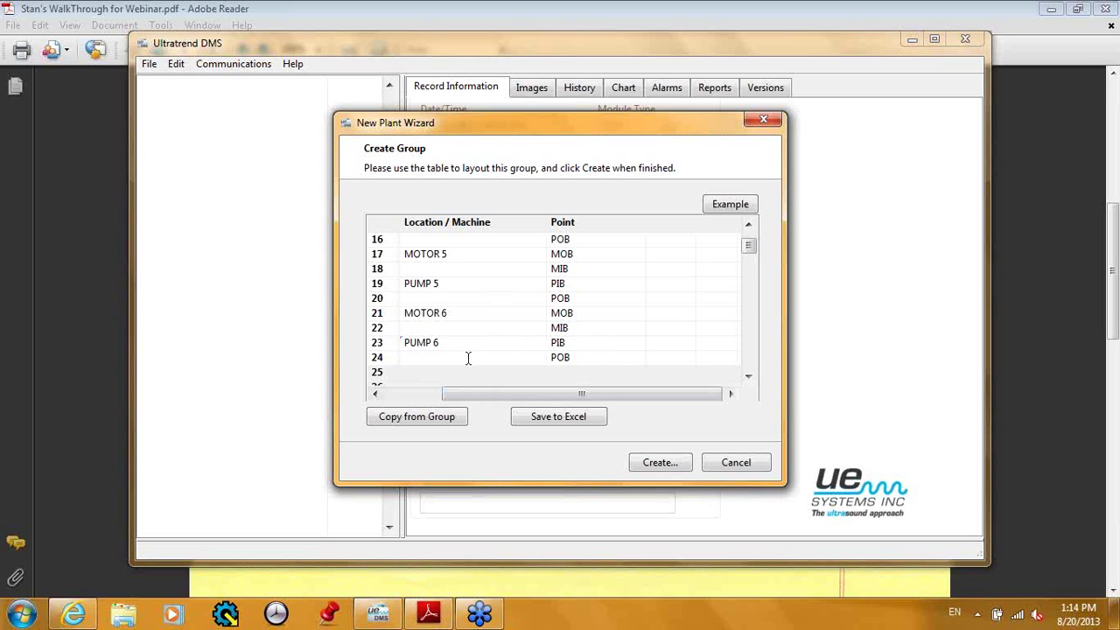
{"action": "left_click", "coordinate": [658, 462]}
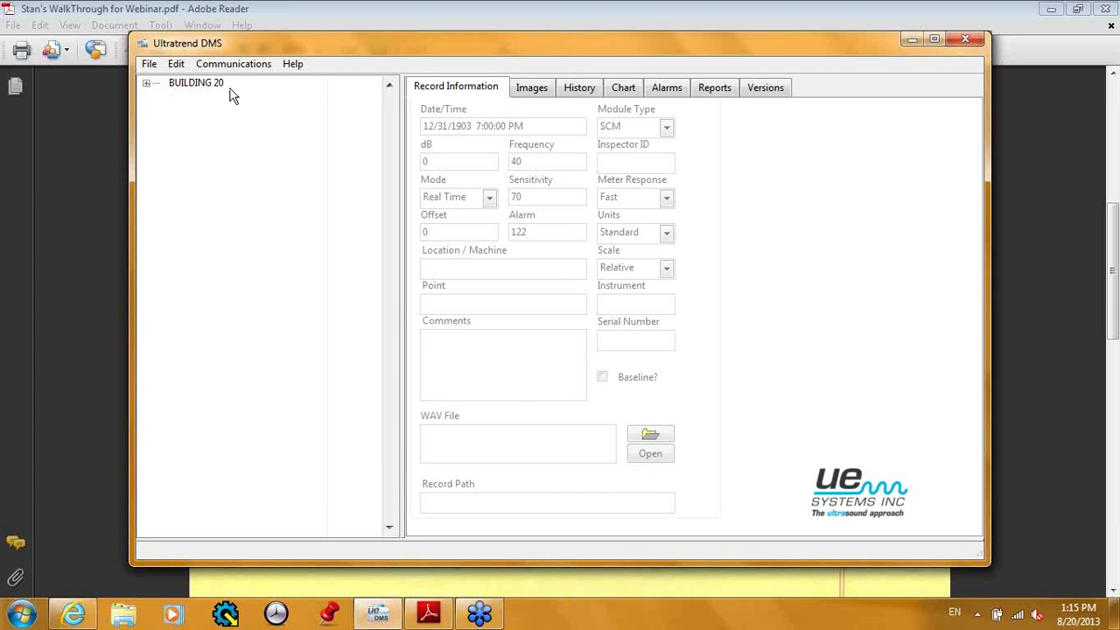
Expand BUILDING 20 and everything under its MACHINE ROOM group, and examine the machines and test points through PUMP 6.
{"action": "left_click", "coordinate": [147, 84]}
{"action": "left_click", "coordinate": [160, 97]}
{"action": "left_click", "coordinate": [172, 110]}
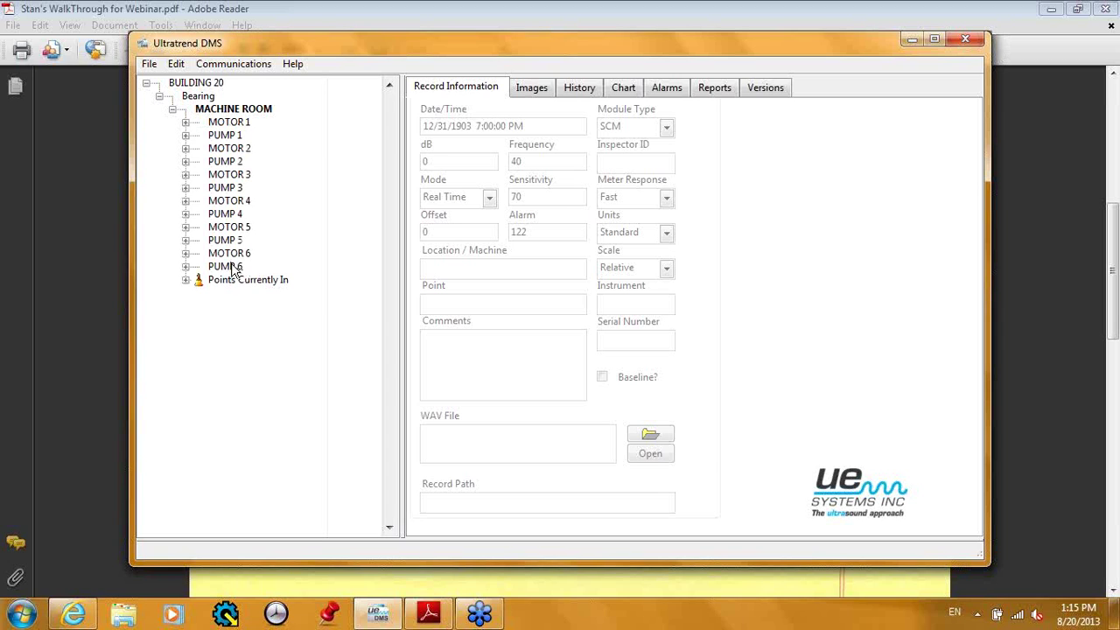
{"action": "right_click", "coordinate": [219, 112]}
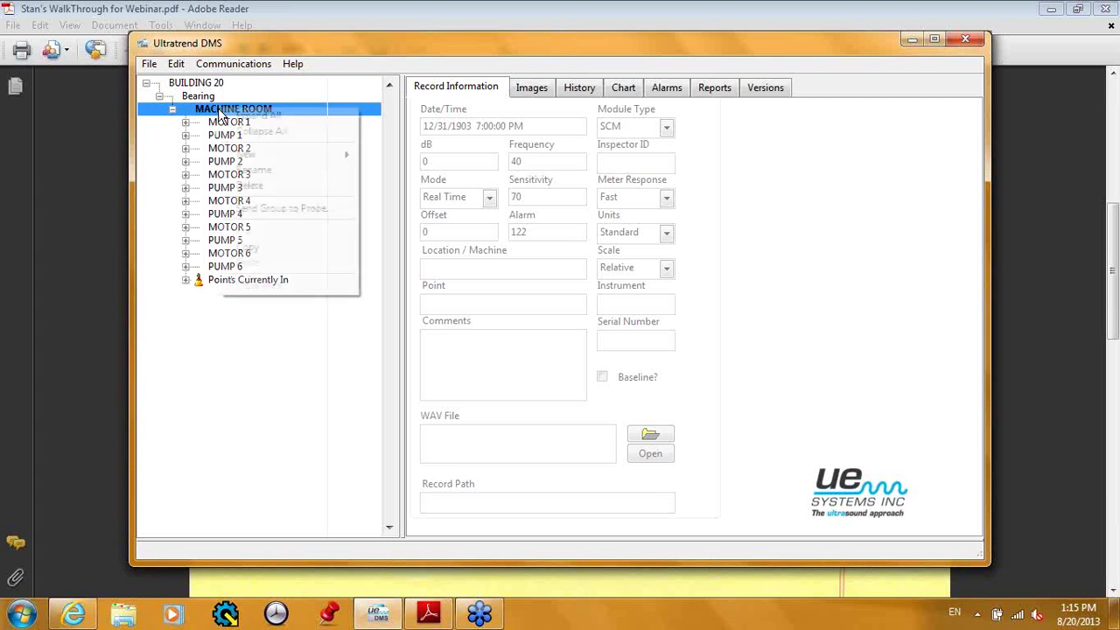
{"action": "left_click", "coordinate": [255, 117]}
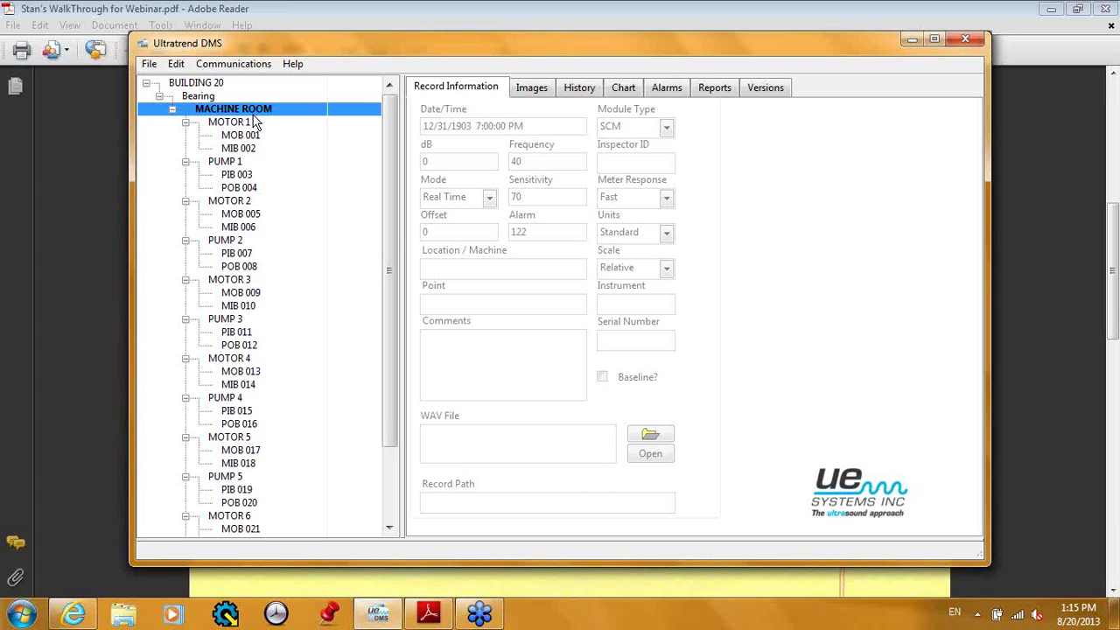
{"action": "scroll", "coordinate": [389, 271], "scroll_direction": "down", "scroll_amount": 1}
{"action": "left_click_drag", "start_coordinate": [390, 271], "coordinate": [387, 333]}
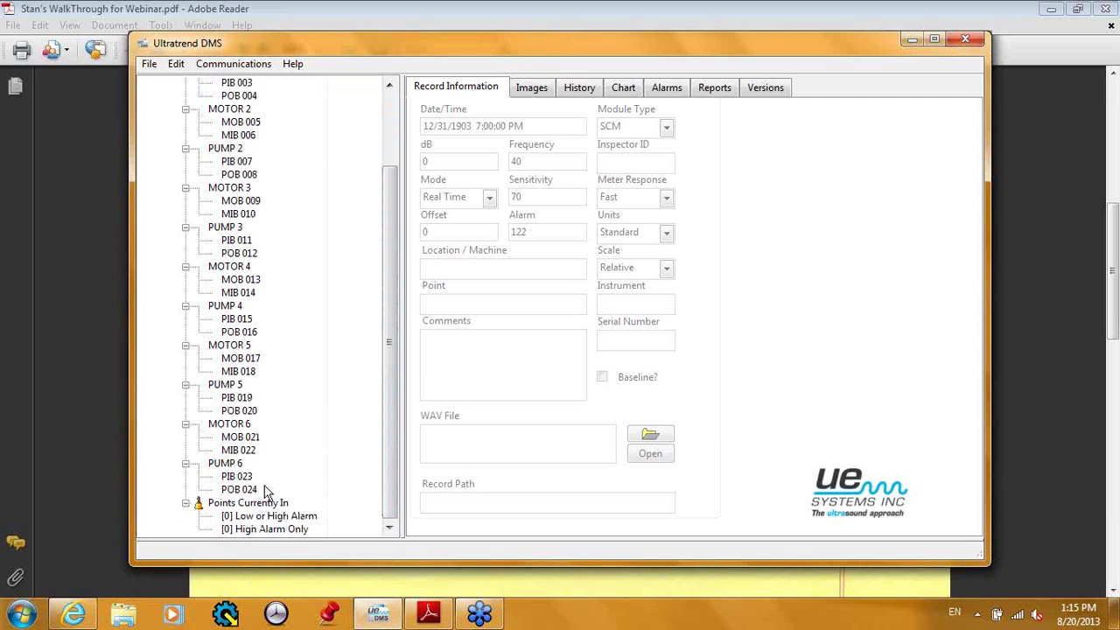
Collapse the motors and pumps in the MACHINE ROOM group one by one, and the group itself.
{"action": "left_click", "coordinate": [185, 463]}
{"action": "left_click", "coordinate": [185, 425]}
{"action": "left_click", "coordinate": [185, 384]}
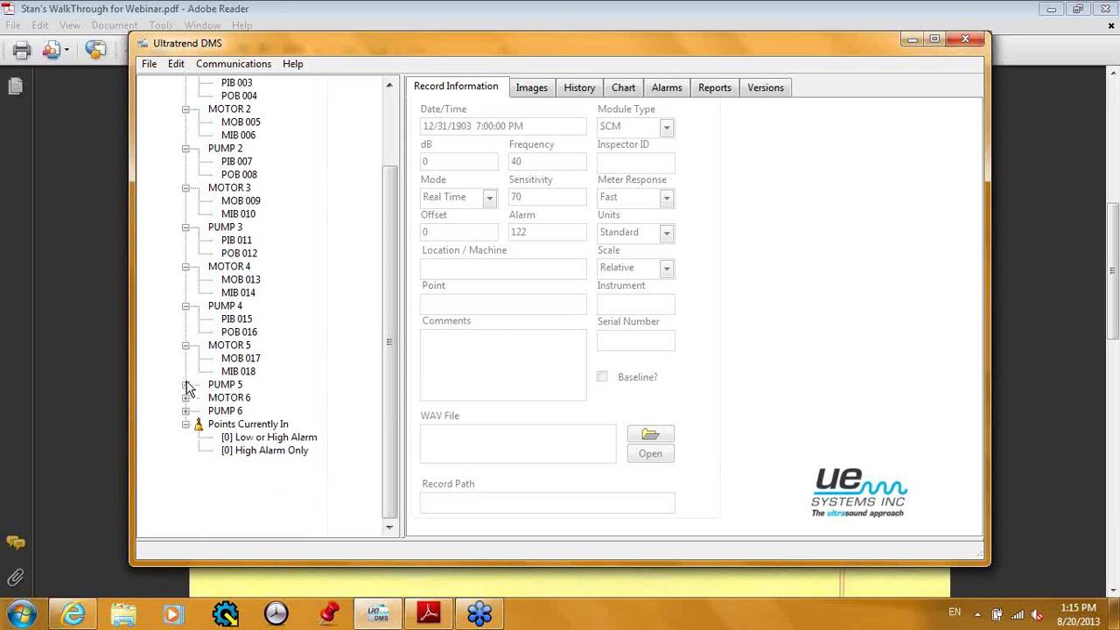
{"action": "left_click", "coordinate": [185, 345]}
{"action": "left_click", "coordinate": [186, 305]}
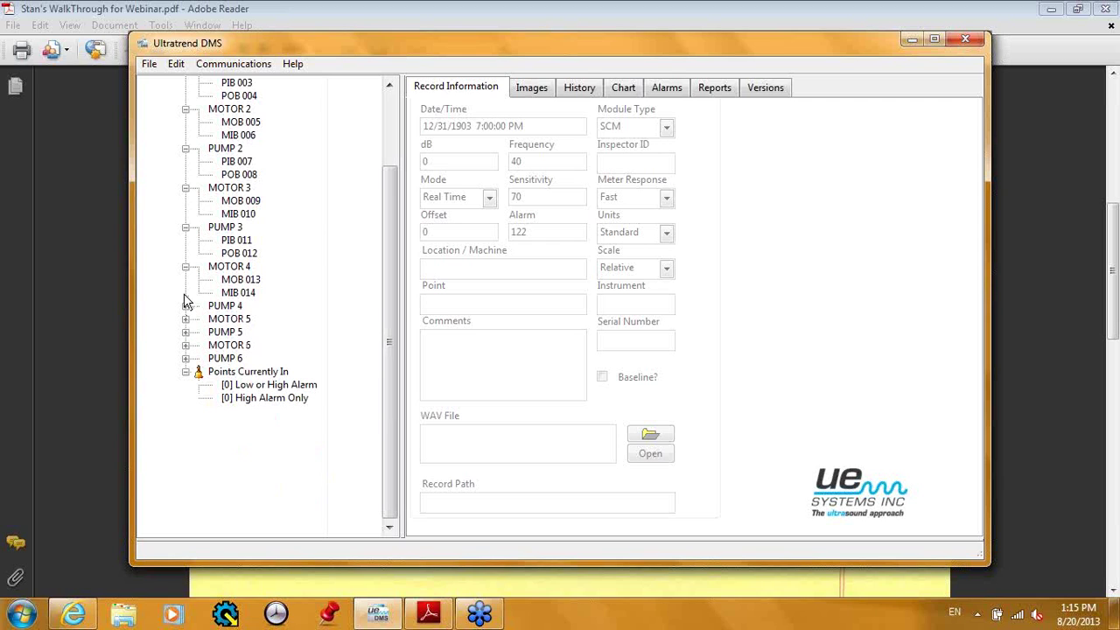
{"action": "left_click", "coordinate": [389, 156]}
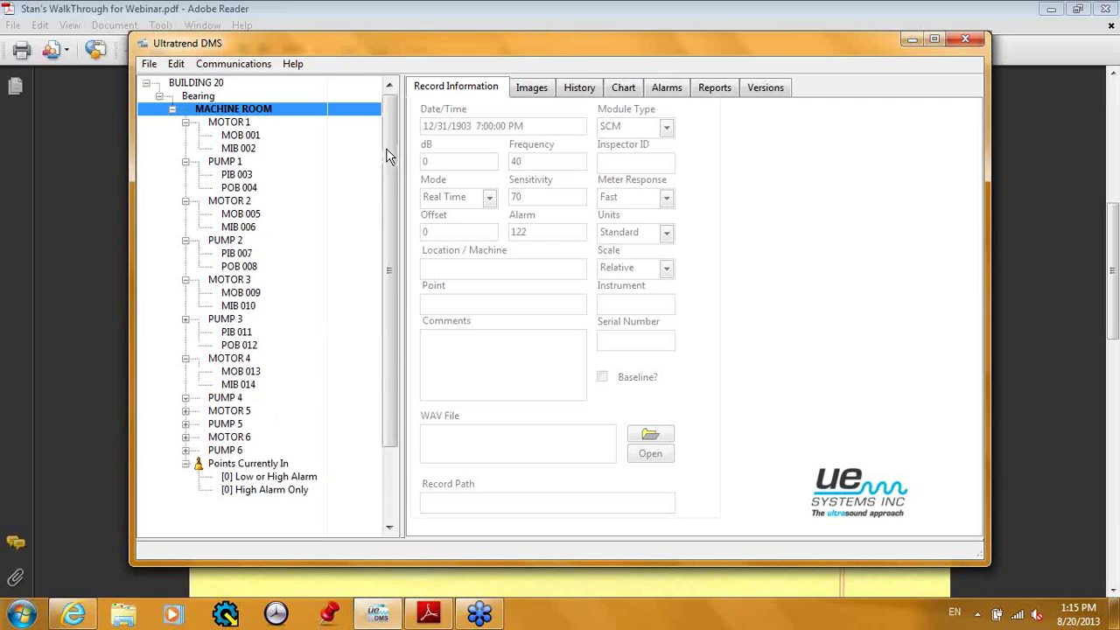
{"action": "left_click", "coordinate": [186, 123]}
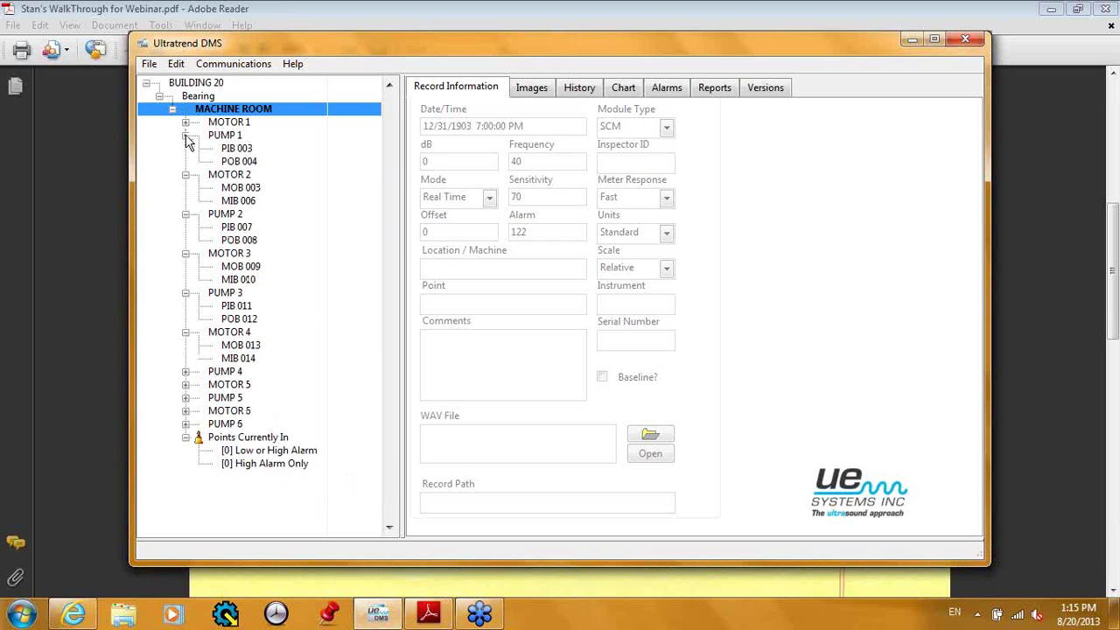
{"action": "left_click", "coordinate": [185, 137]}
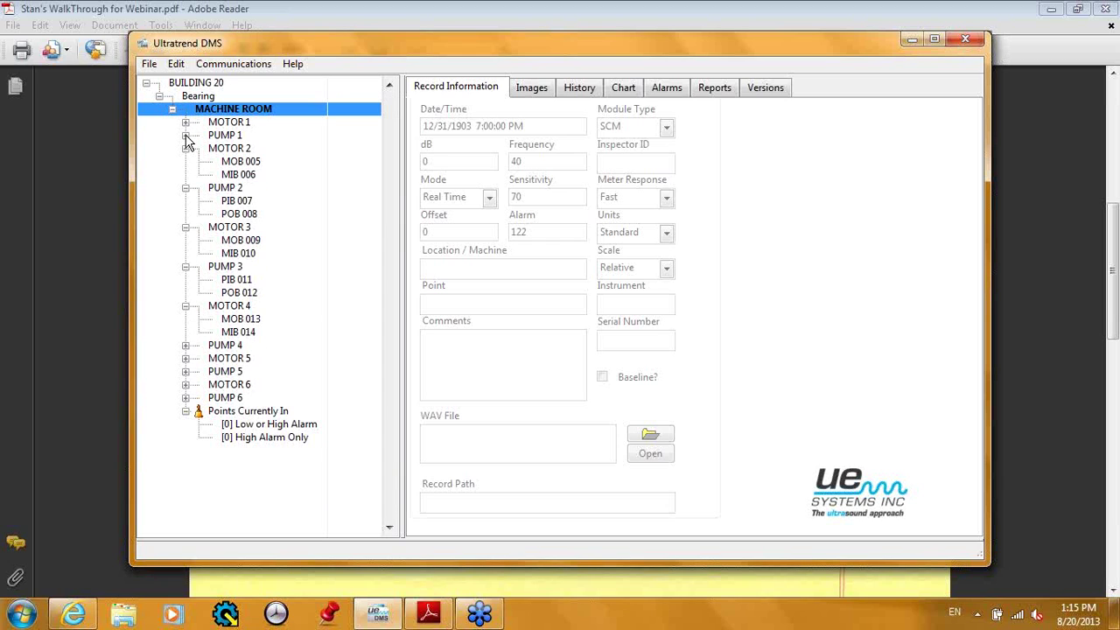
{"action": "left_click", "coordinate": [185, 150]}
{"action": "left_click", "coordinate": [185, 162]}
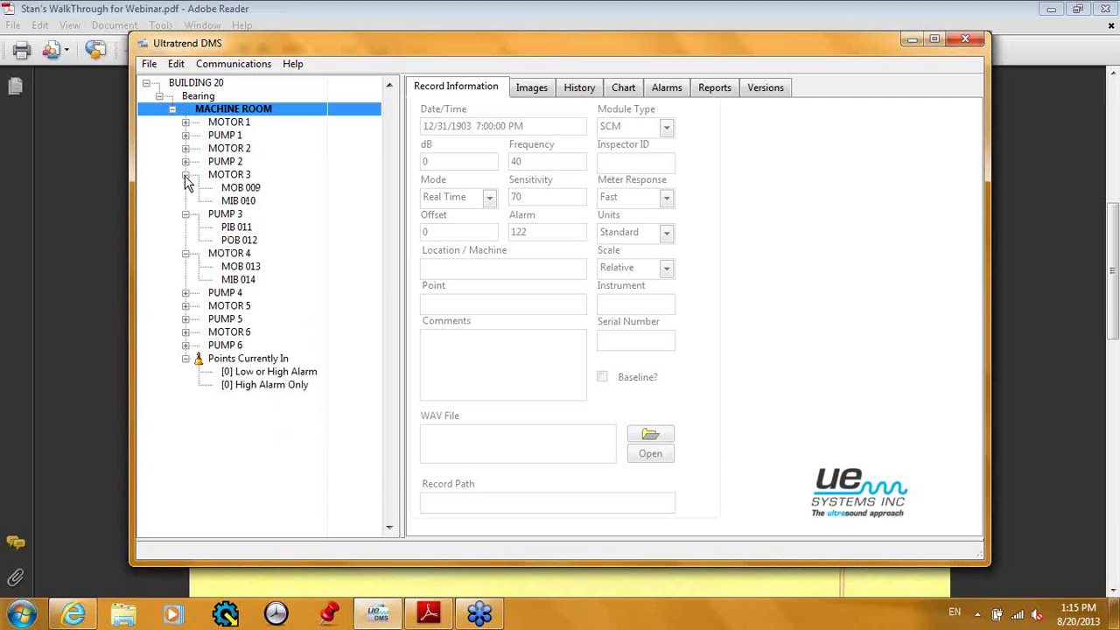
{"action": "left_click", "coordinate": [185, 176]}
{"action": "left_click", "coordinate": [185, 189]}
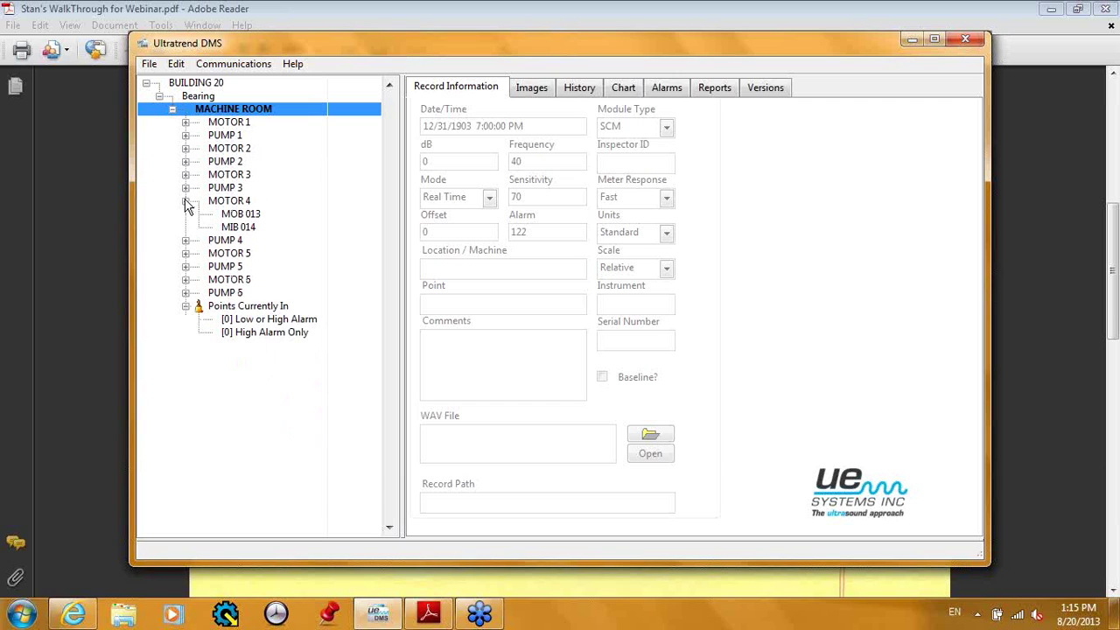
{"action": "left_click", "coordinate": [186, 202]}
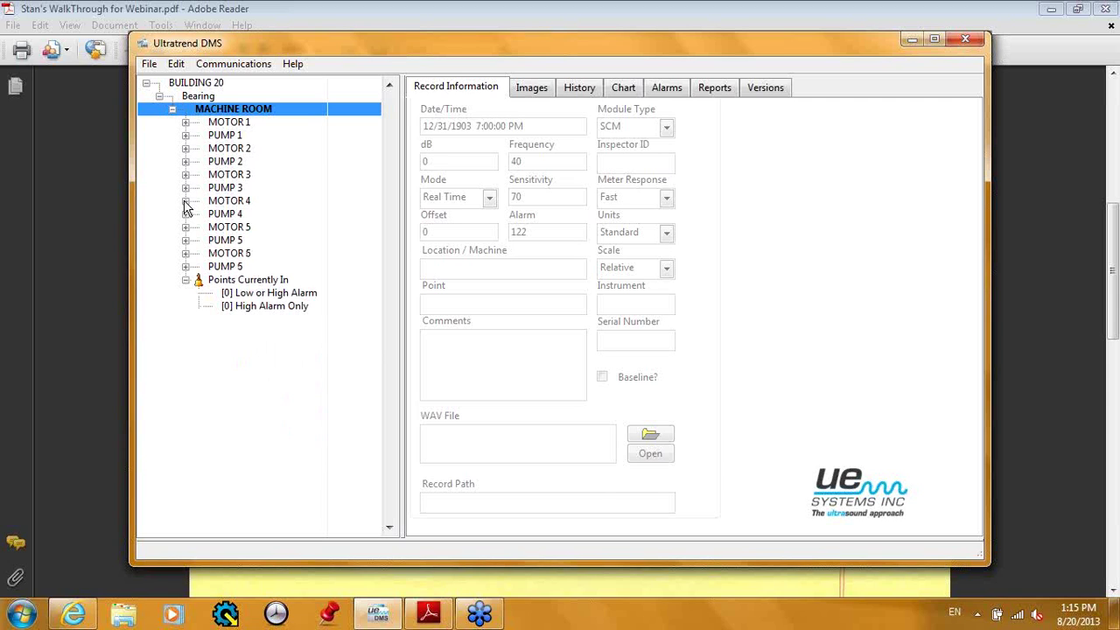
{"action": "left_click", "coordinate": [173, 110]}
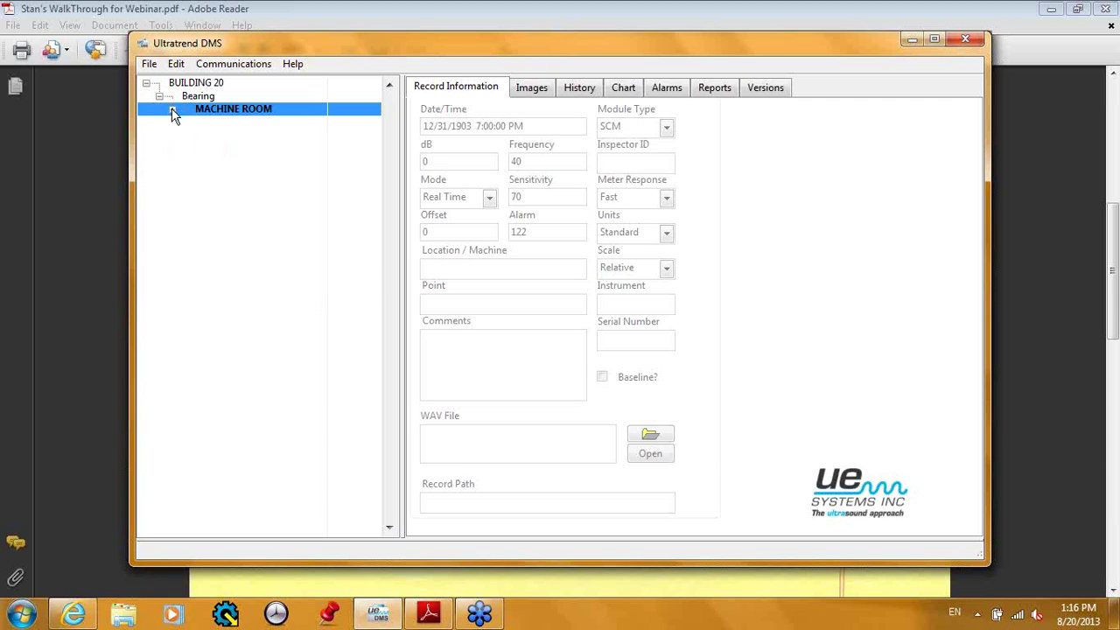
{"action": "left_click", "coordinate": [172, 111]}
Add a new Electrical application to BUILDING 20 with a group named SUBSTATION, and proceed to the group layout table.
{"action": "left_click", "coordinate": [194, 84]}
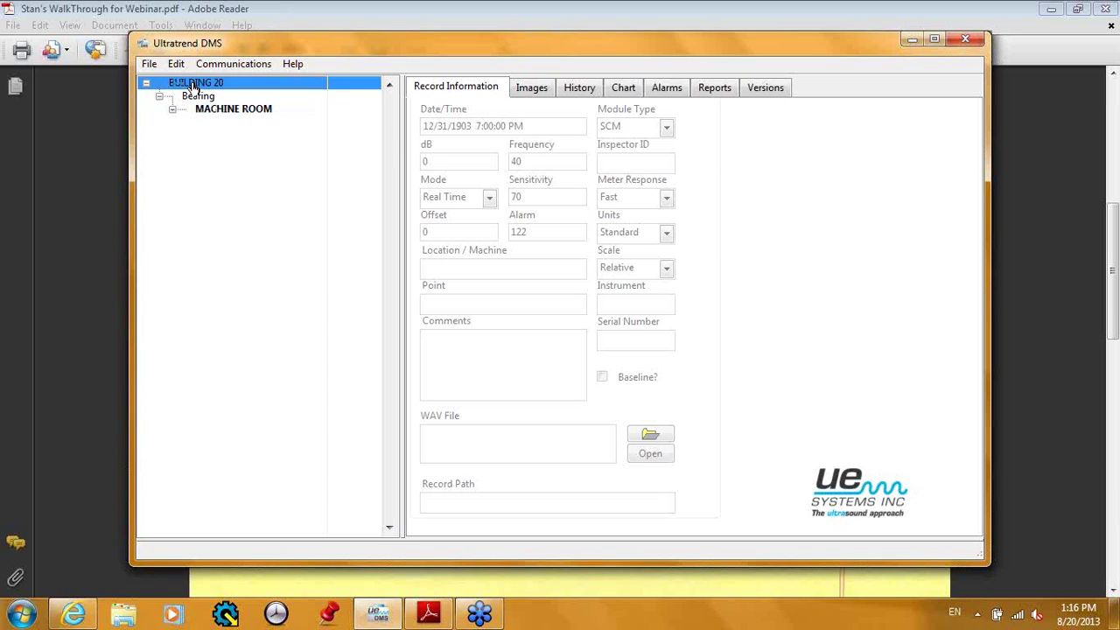
{"action": "right_click", "coordinate": [195, 87]}
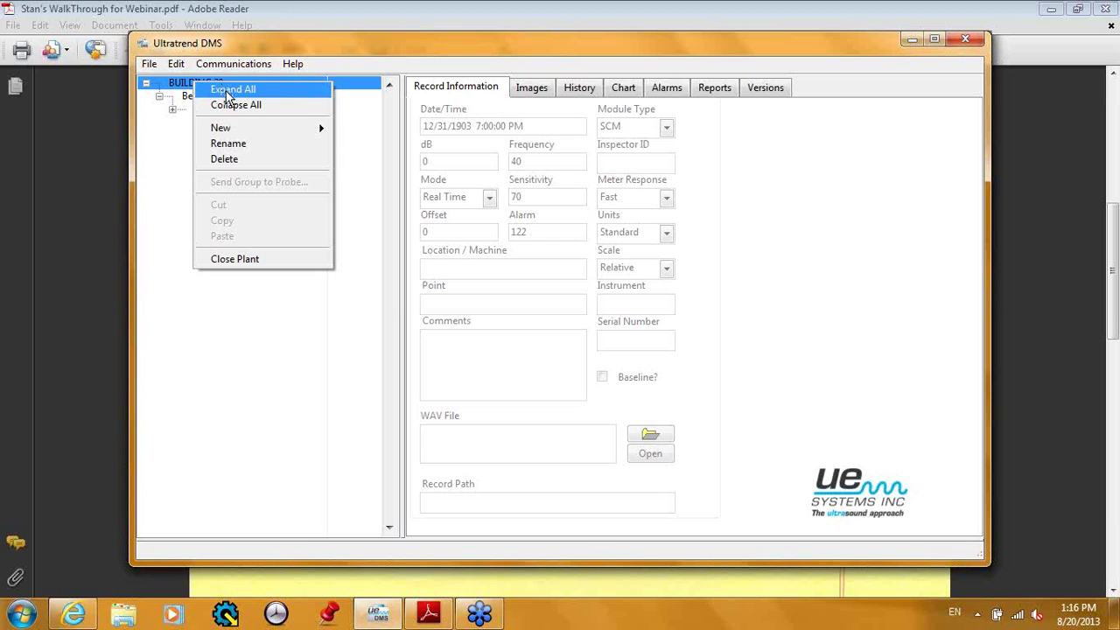
{"action": "mouse_move", "coordinate": [229, 130]}
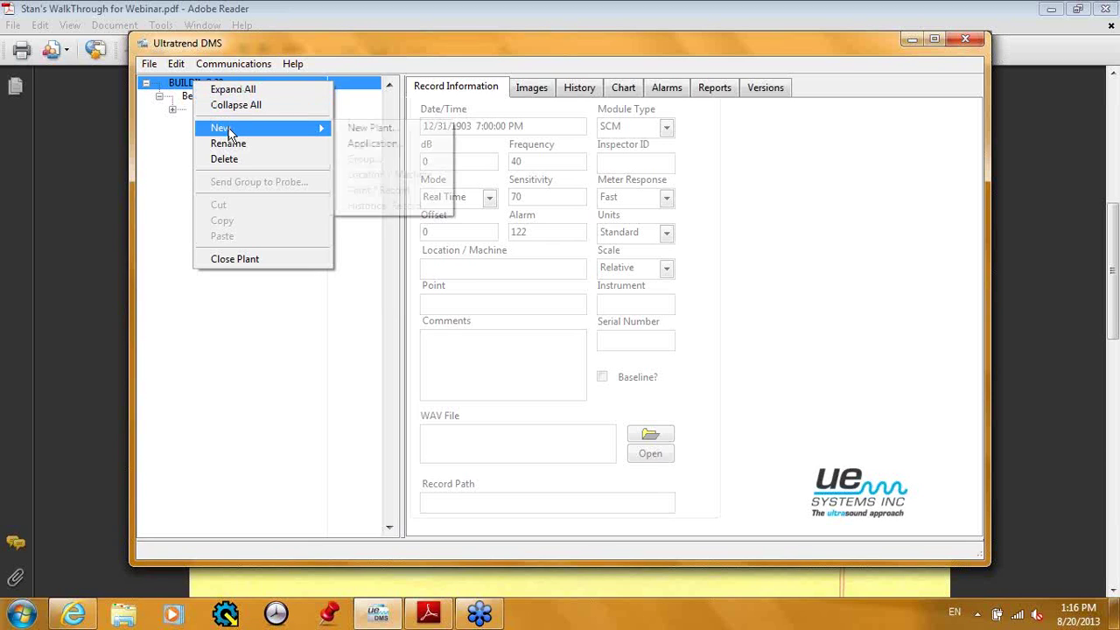
{"action": "left_click", "coordinate": [383, 145]}
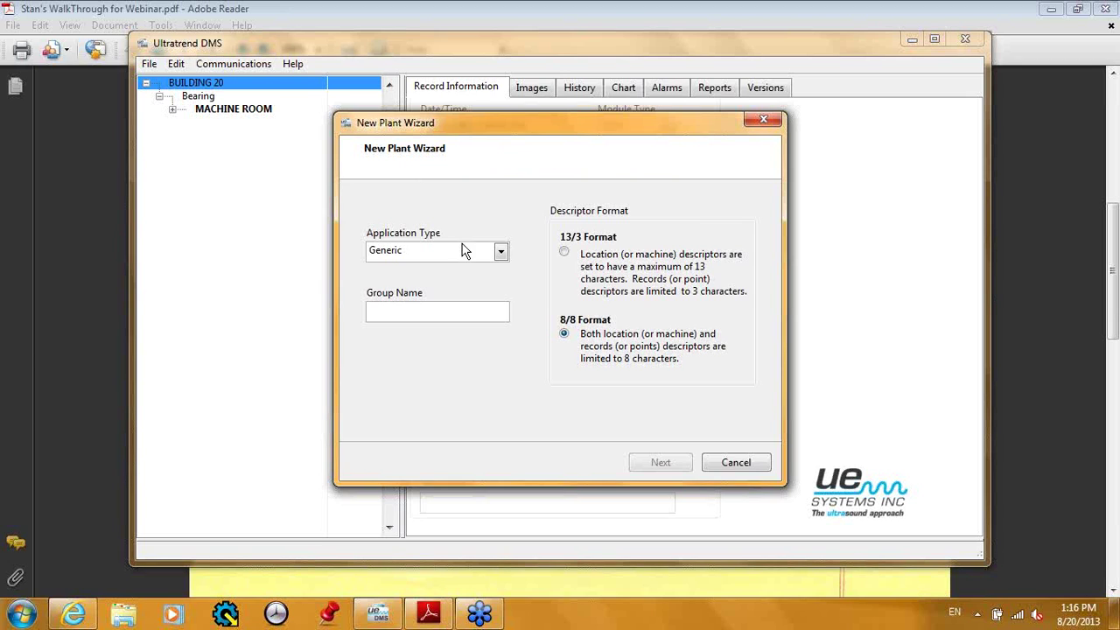
{"action": "left_click", "coordinate": [501, 253]}
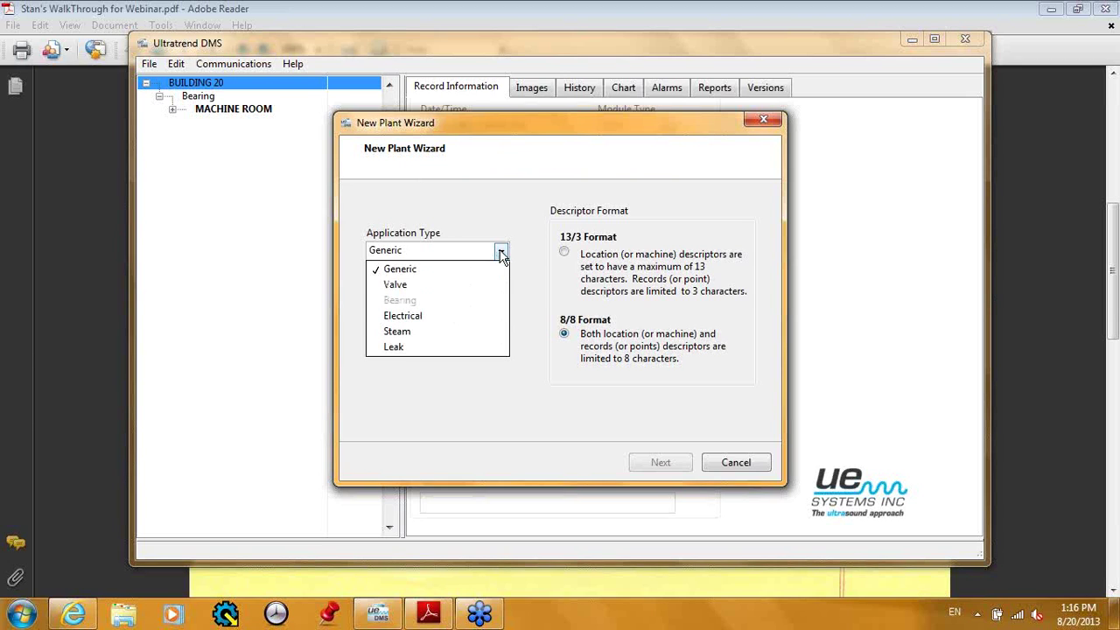
{"action": "left_click", "coordinate": [424, 319]}
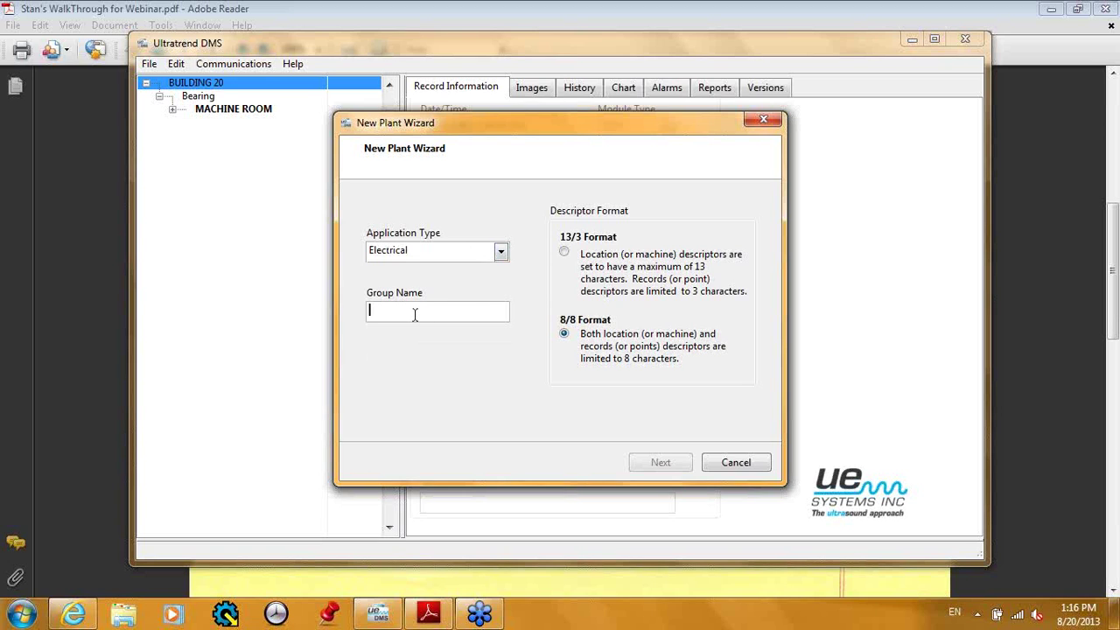
{"action": "type", "text": "EUB"}
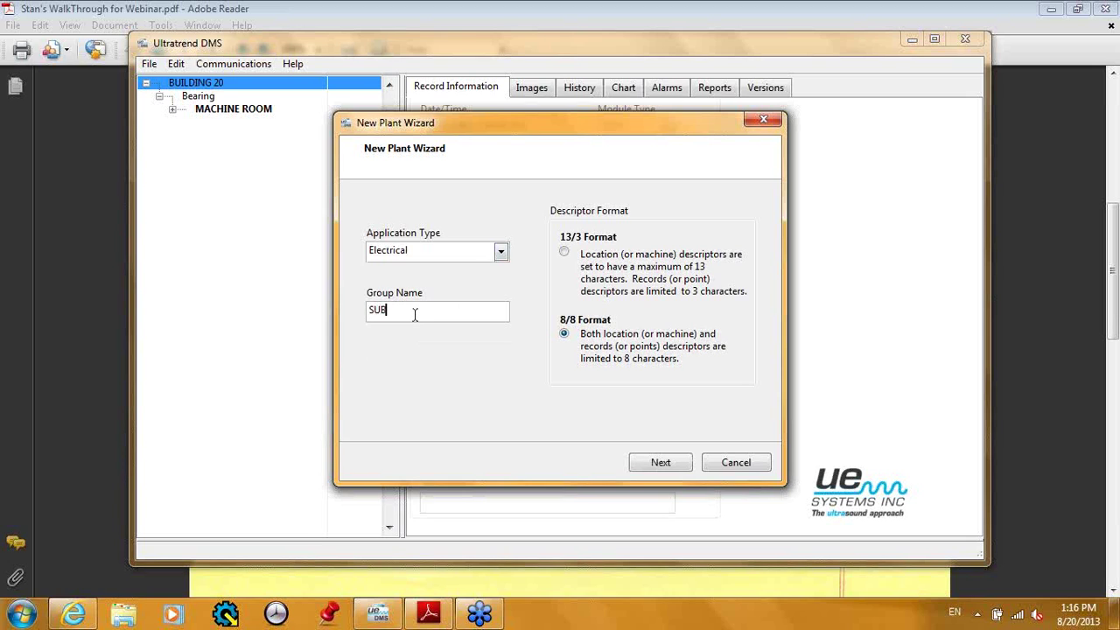
{"action": "type", "text": "STATION"}
{"action": "left_click", "coordinate": [661, 463]}
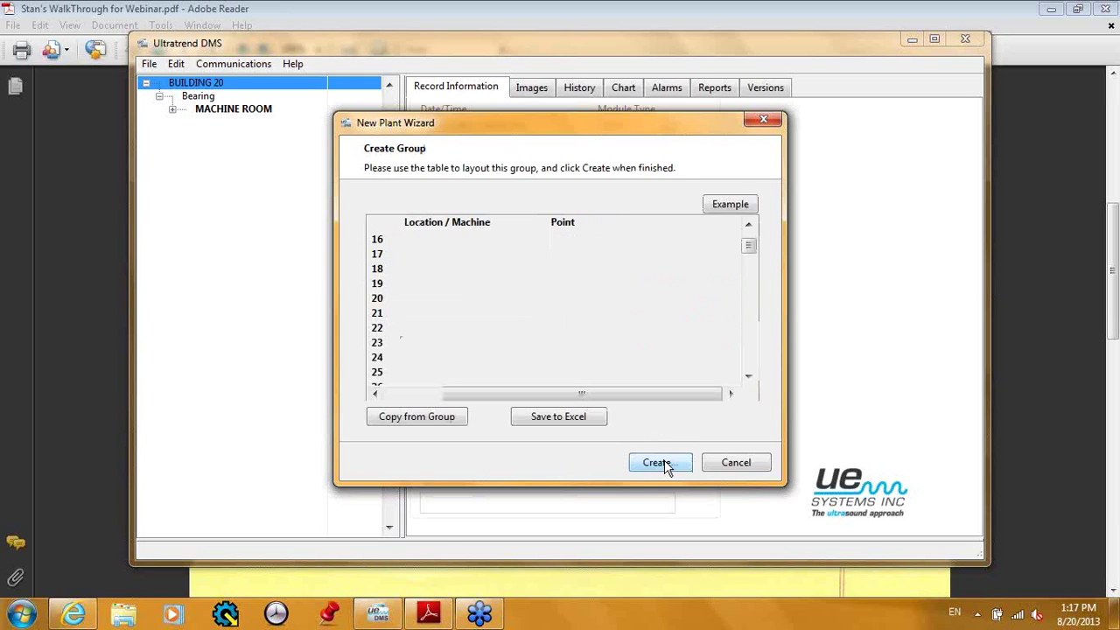
Copy the group layout from the TOYOTA.Electrical.SUBSTATION database in the TOYOTA plant folder into the table.
{"action": "left_click_drag", "start_coordinate": [748, 248], "coordinate": [747, 232]}
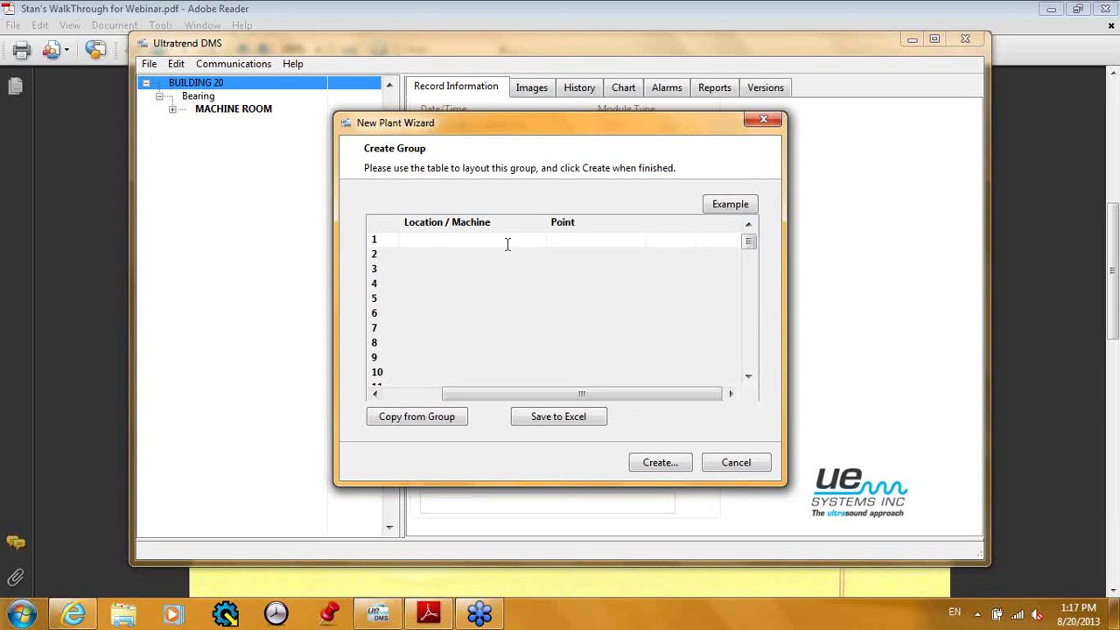
{"action": "left_click", "coordinate": [423, 418]}
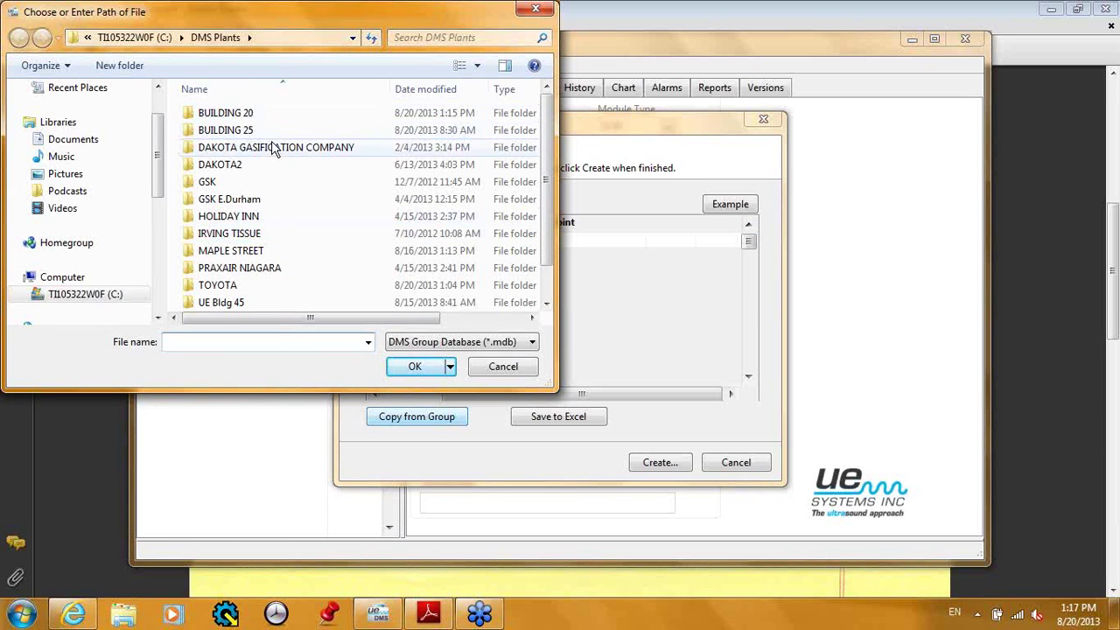
{"action": "mouse_move", "coordinate": [543, 149]}
{"action": "left_mouse_down"}
{"action": "mouse_move", "coordinate": [547, 194]}
{"action": "mouse_move", "coordinate": [545, 140]}
{"action": "left_mouse_up"}
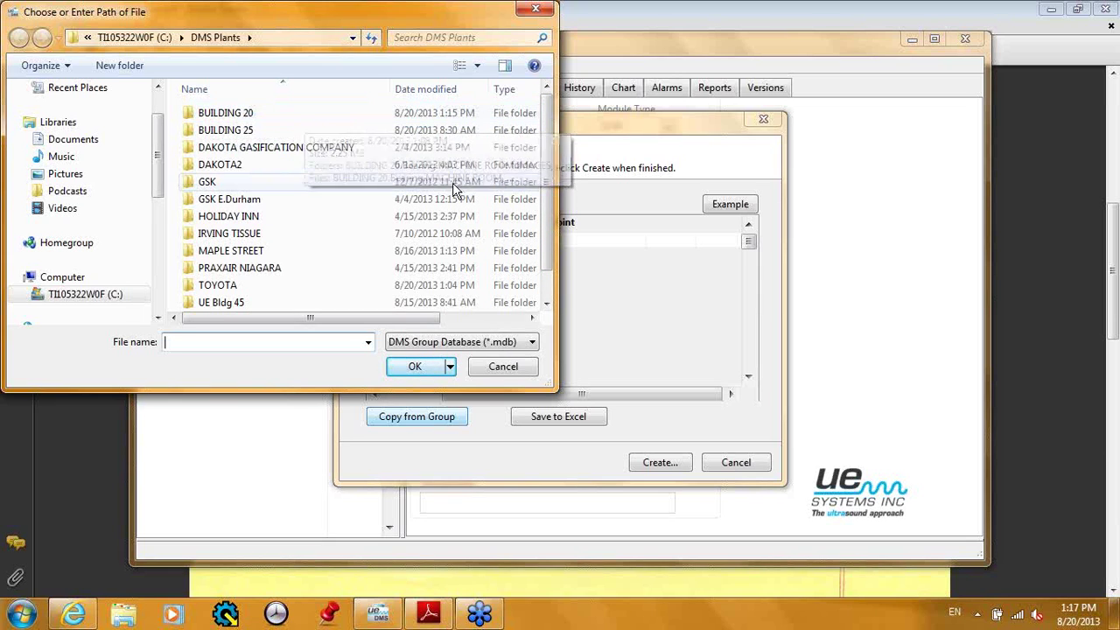
{"action": "left_click_drag", "start_coordinate": [546, 277], "coordinate": [520, 289]}
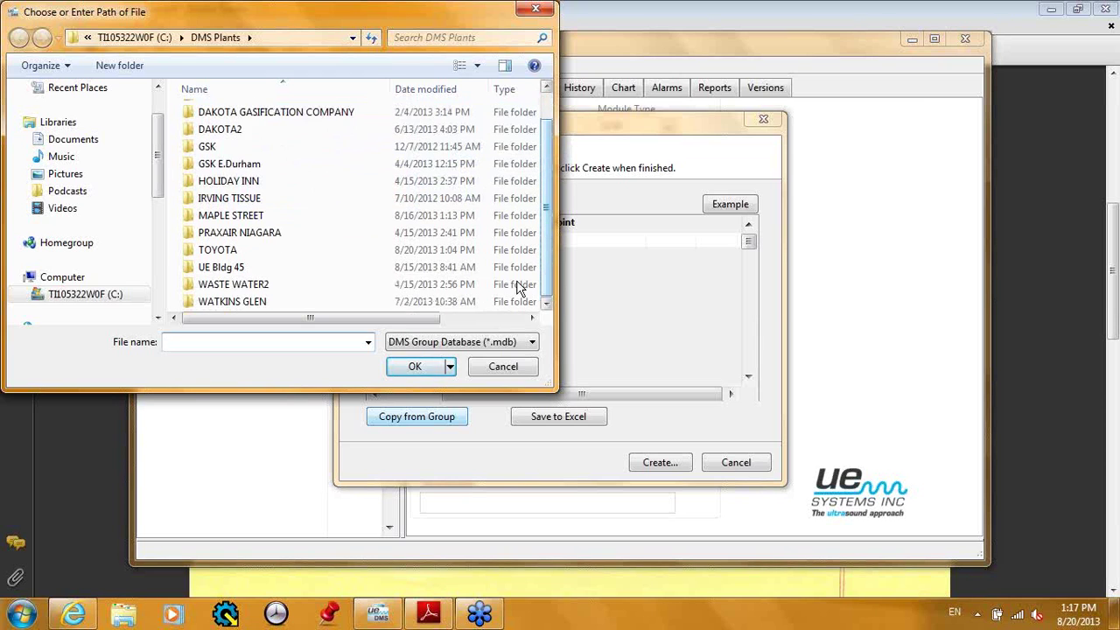
{"action": "double_click", "coordinate": [252, 251]}
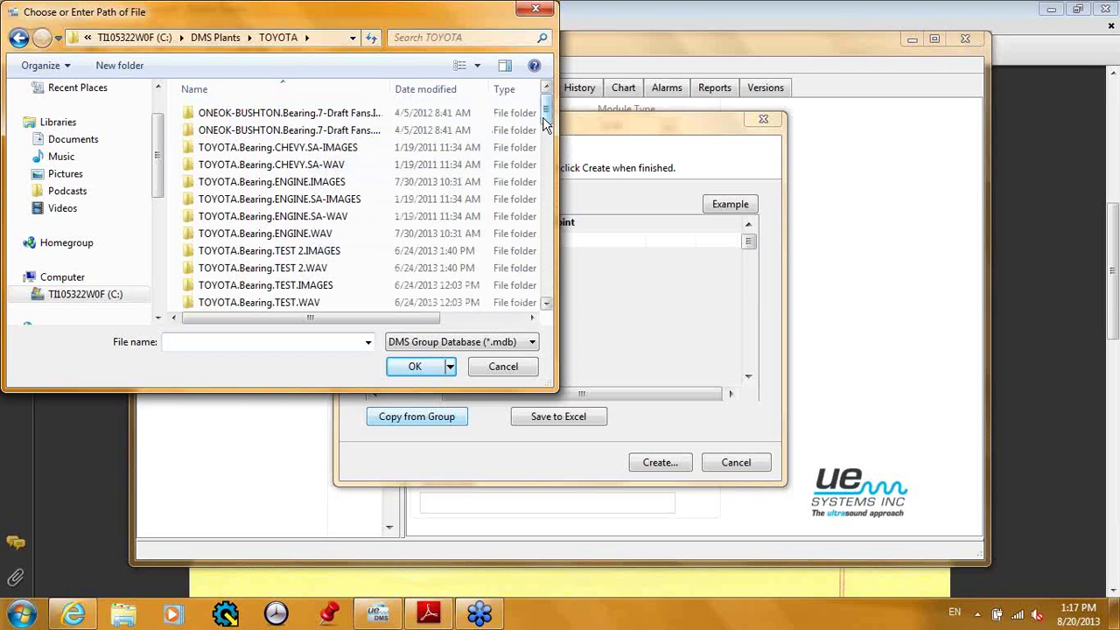
{"action": "left_click_drag", "start_coordinate": [543, 120], "coordinate": [548, 264]}
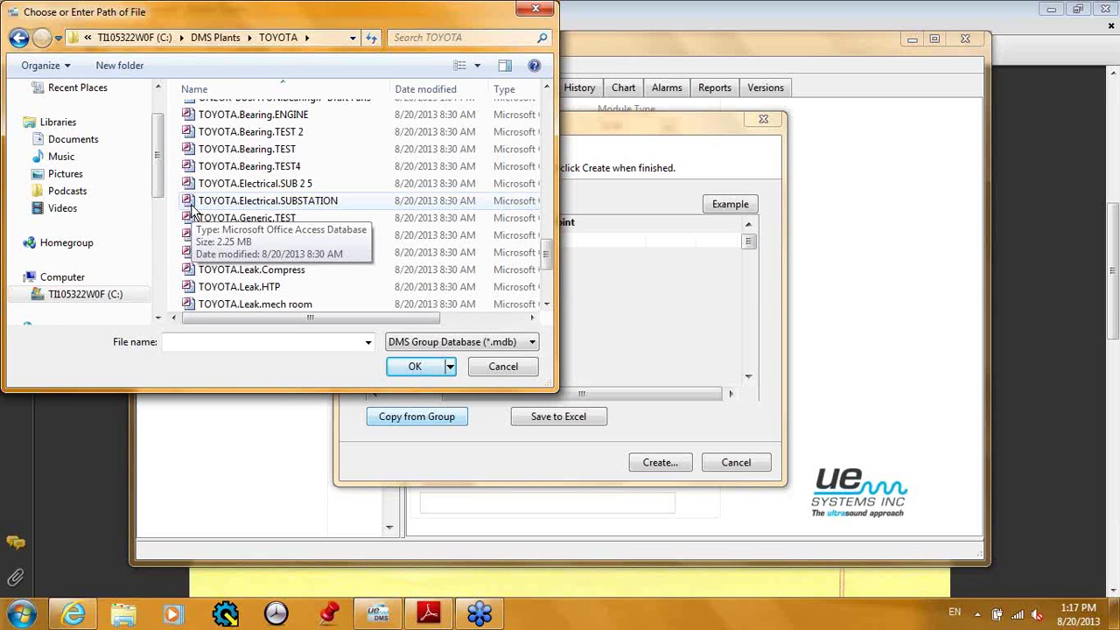
{"action": "double_click", "coordinate": [311, 202]}
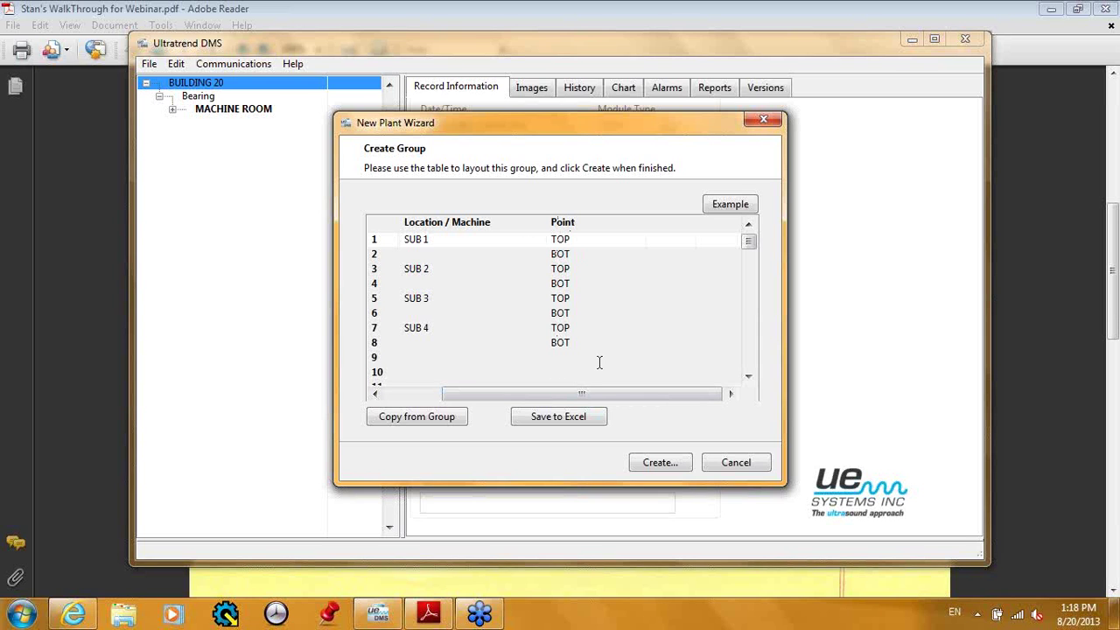
Export the group table to the Desktop as a text spreadsheet named ELECTRICAL, and create the group.
{"action": "left_click", "coordinate": [580, 418]}
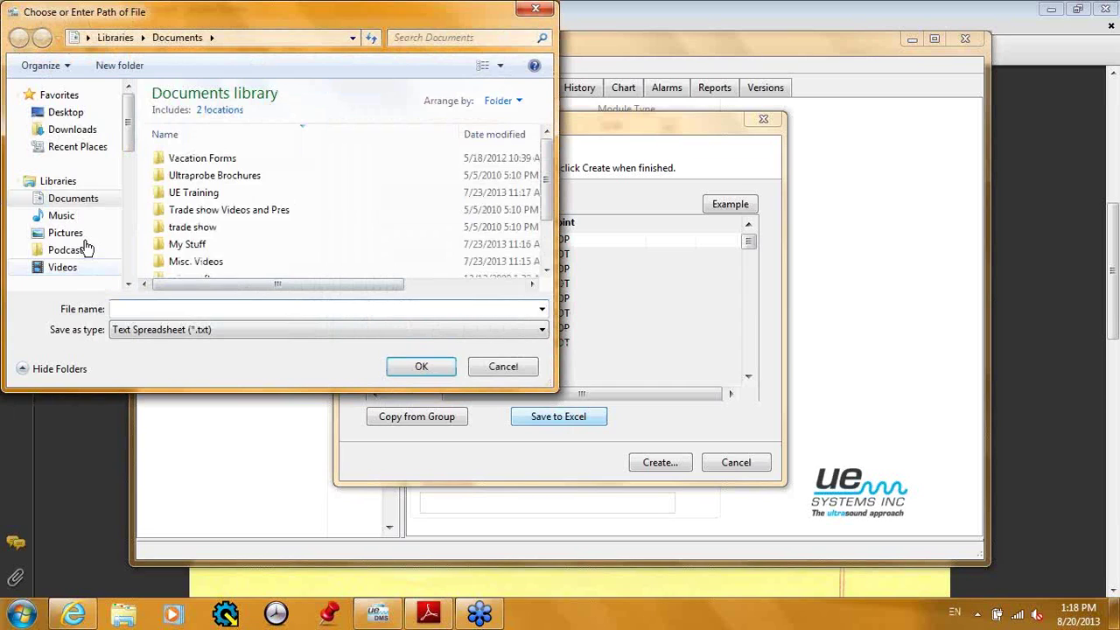
{"action": "left_click", "coordinate": [70, 114]}
{"action": "left_click", "coordinate": [150, 308]}
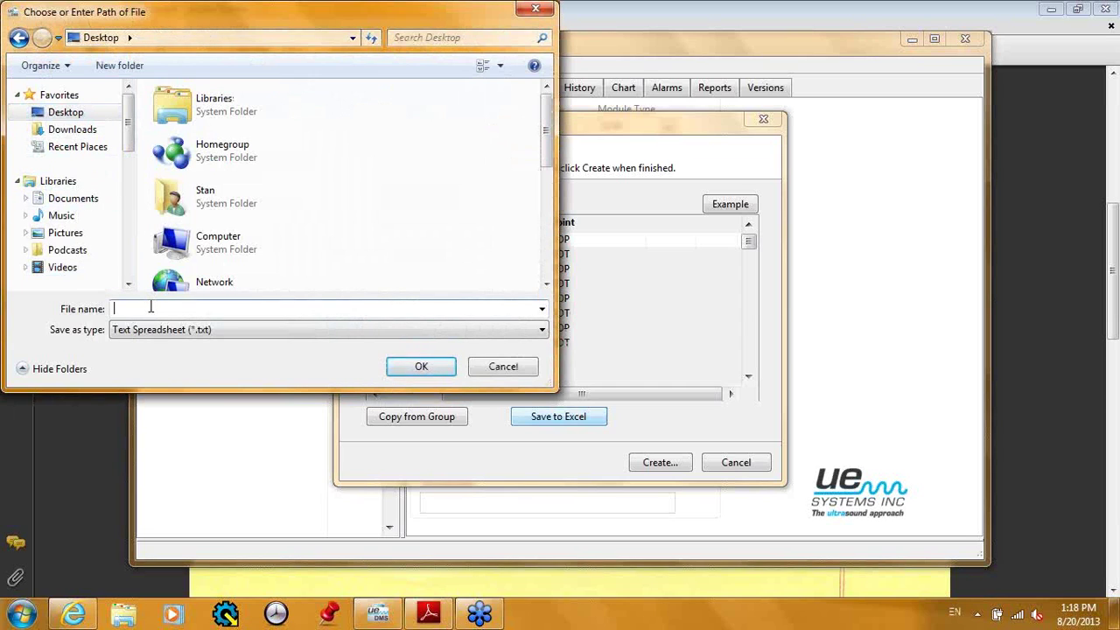
{"action": "type", "text": "ELECTRICAL"}
{"action": "left_click", "coordinate": [415, 367]}
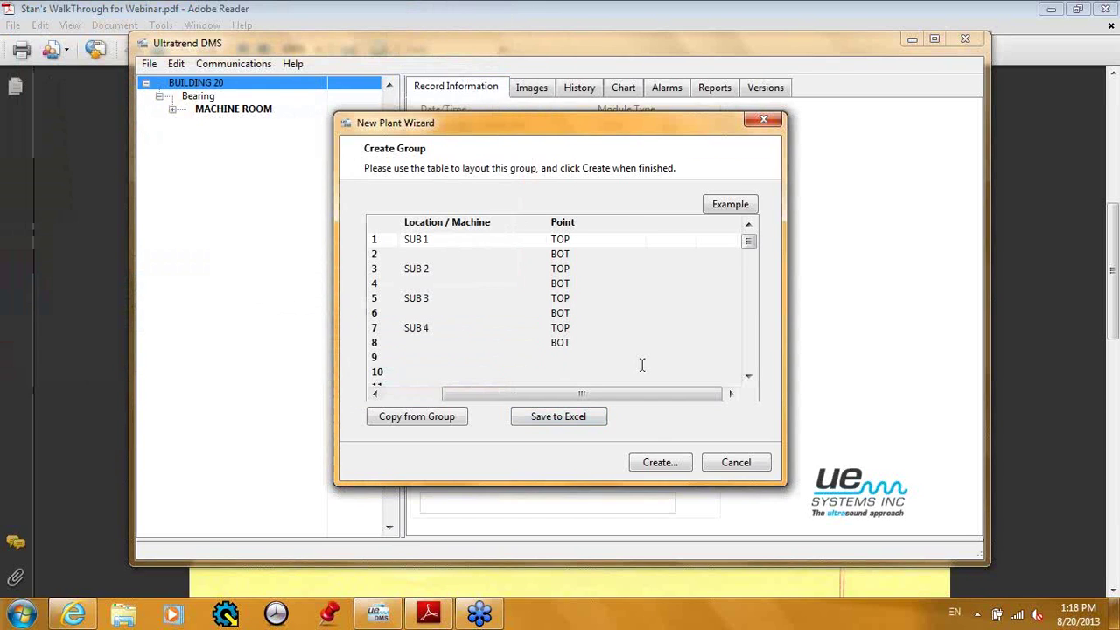
{"action": "left_click", "coordinate": [659, 464]}
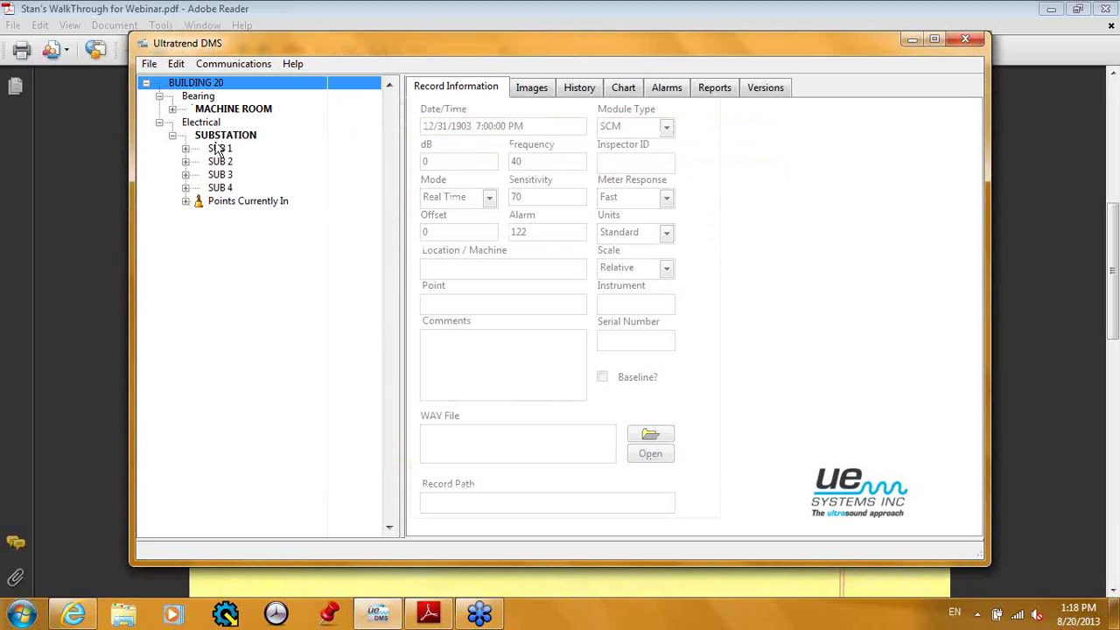
Examine the points of SUB 1 in the tree, and collapse it and the SUBSTATION group.
{"action": "left_click", "coordinate": [186, 149]}
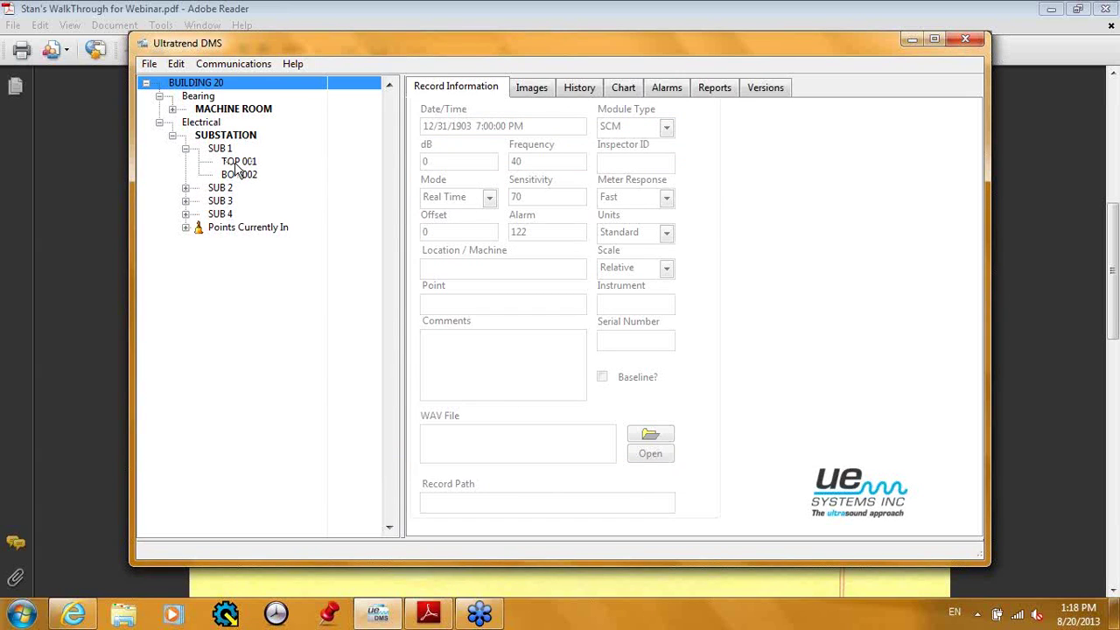
{"action": "left_click", "coordinate": [186, 148]}
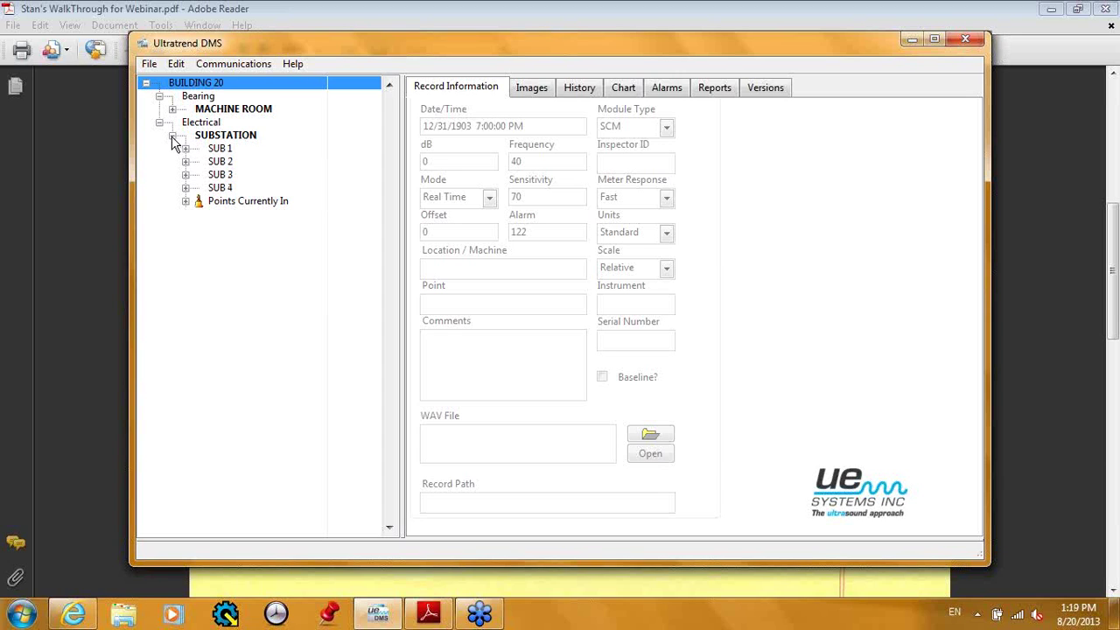
{"action": "left_click", "coordinate": [172, 136]}
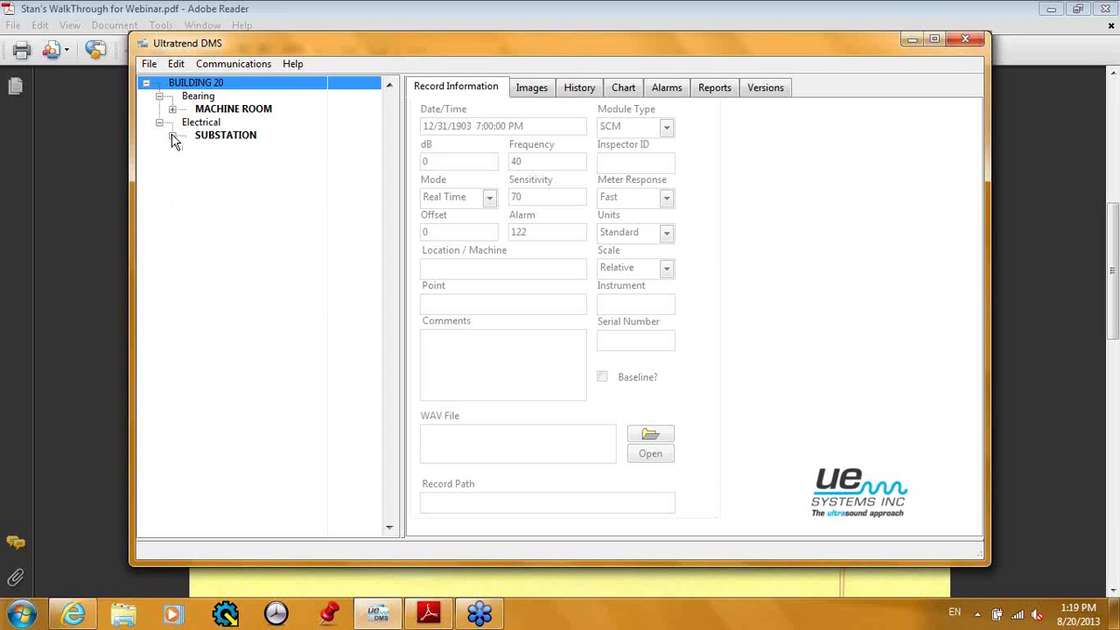
Clear the open windows to reach the desktop, review the exported MACHINE RM text file, and return to Ultratrend DMS.
{"action": "left_click", "coordinate": [906, 40]}
{"action": "left_click", "coordinate": [1051, 9]}
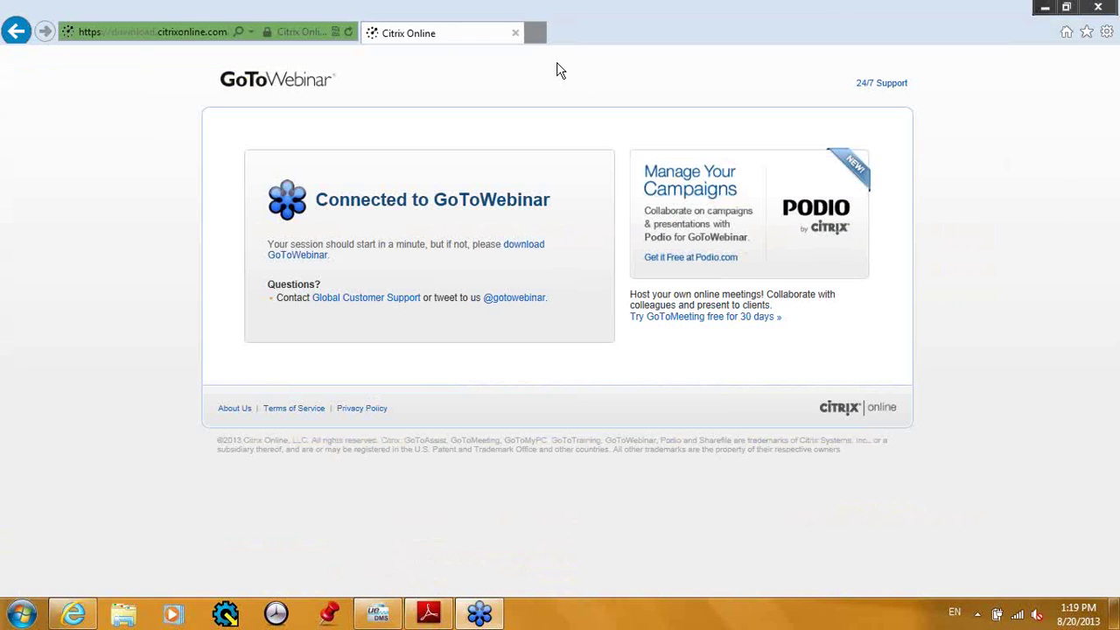
{"action": "left_click", "coordinate": [1043, 10]}
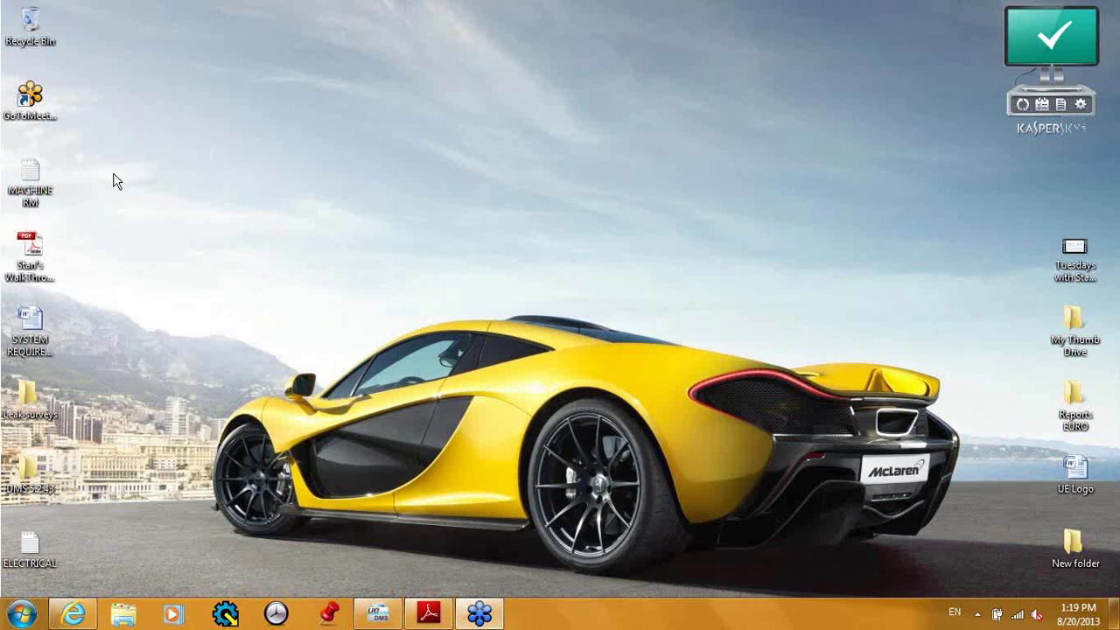
{"action": "double_click", "coordinate": [33, 182]}
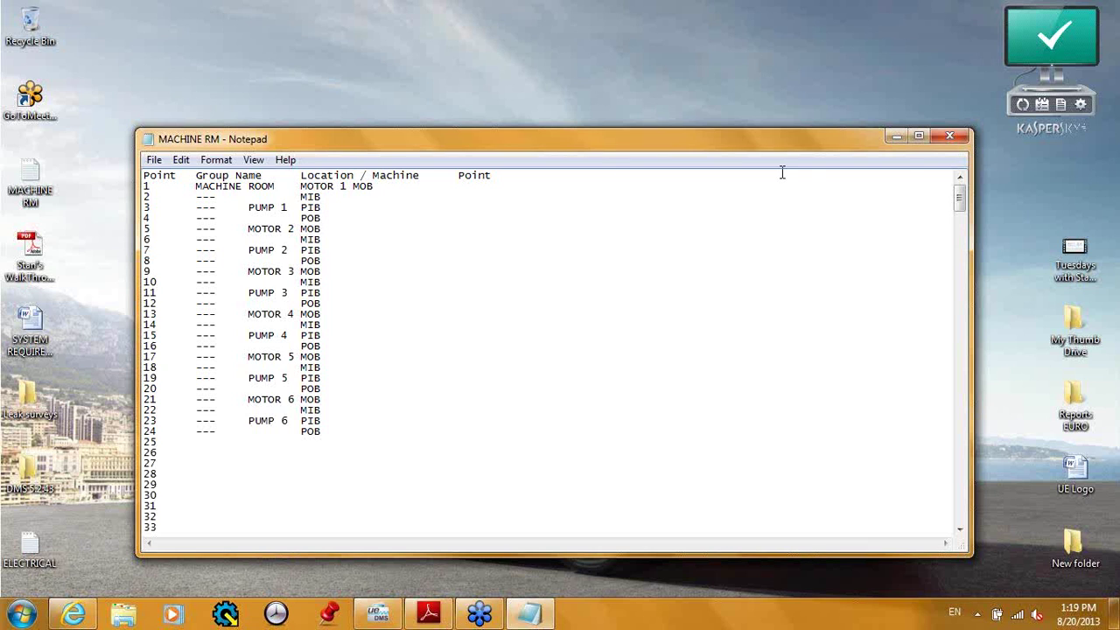
{"action": "left_click", "coordinate": [949, 138]}
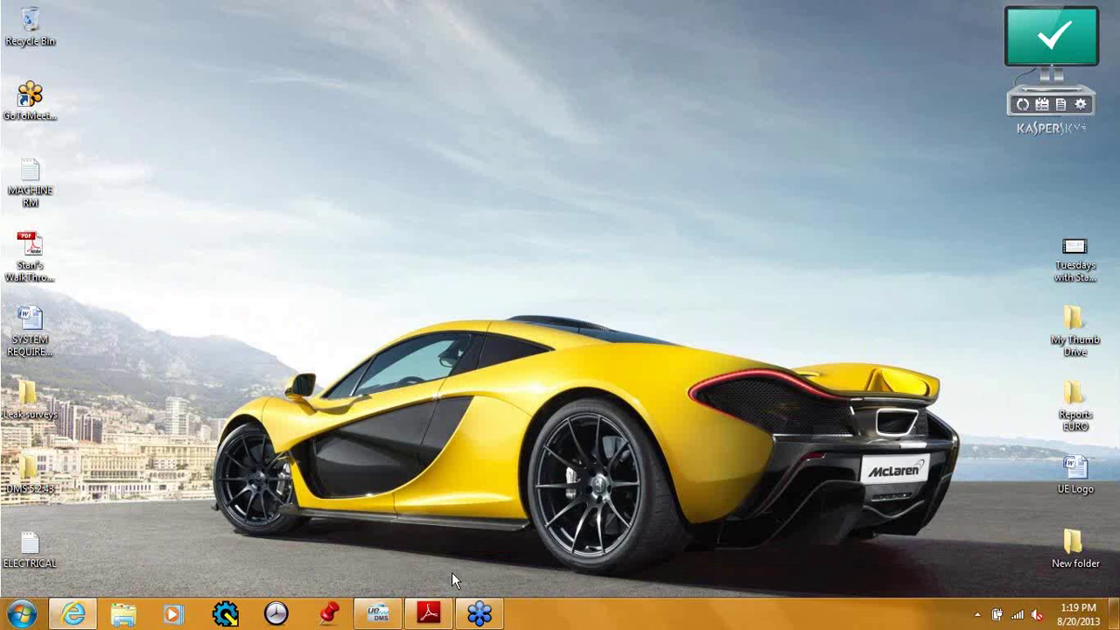
{"action": "left_click", "coordinate": [378, 617]}
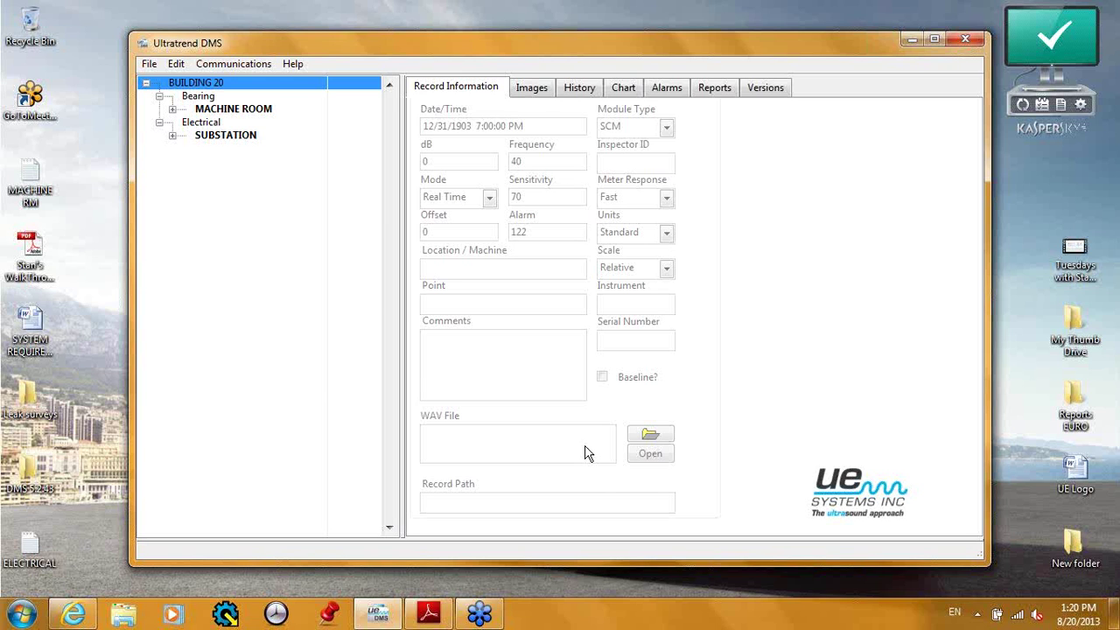
Open the probe configuration, start adding a new UltraProbe, and proceed to the choice of setup mode.
{"action": "left_click", "coordinate": [242, 70]}
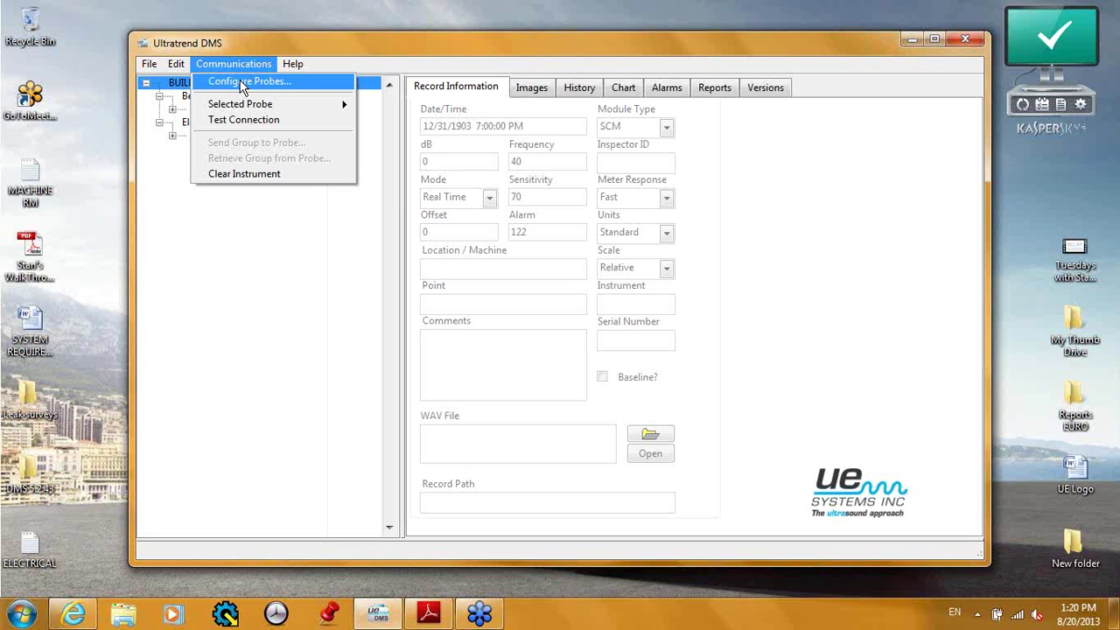
{"action": "left_click", "coordinate": [243, 84]}
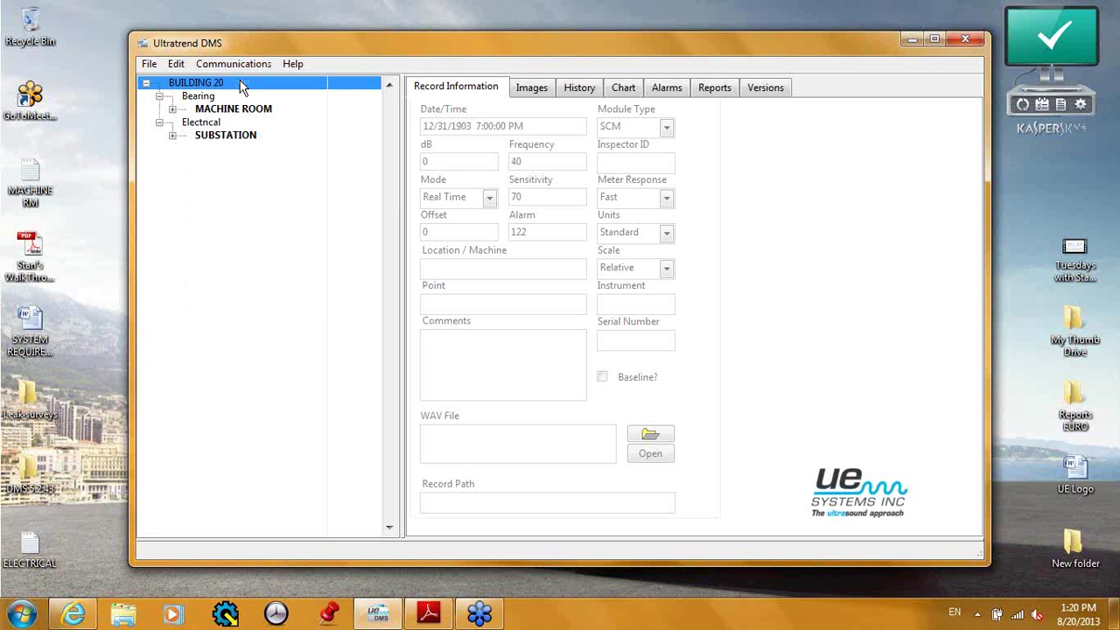
{"action": "left_click", "coordinate": [565, 364]}
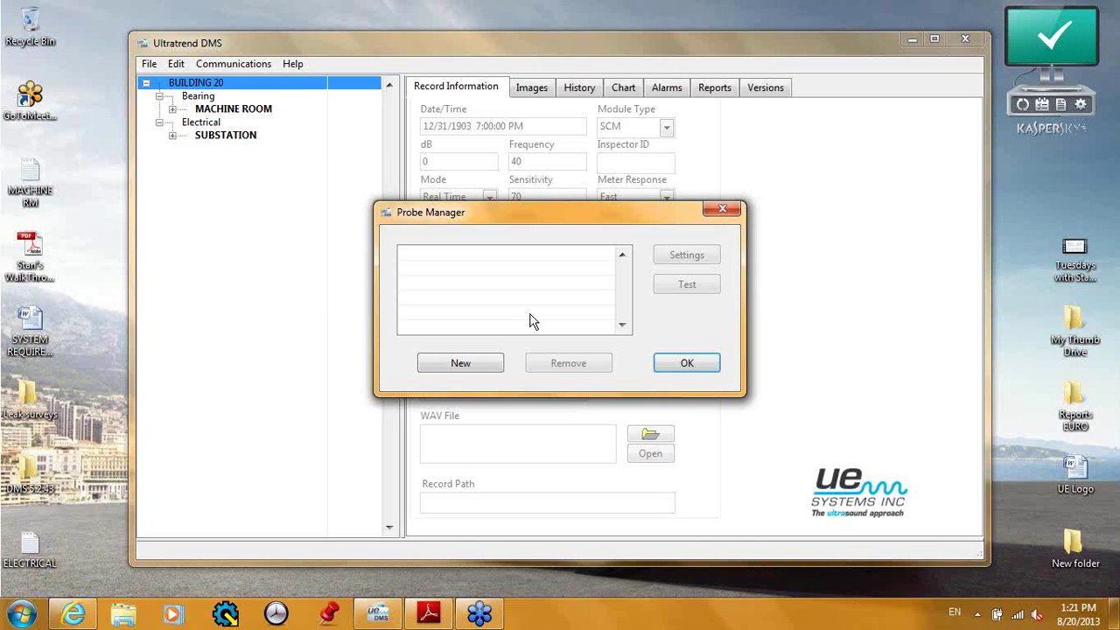
{"action": "left_click", "coordinate": [481, 363]}
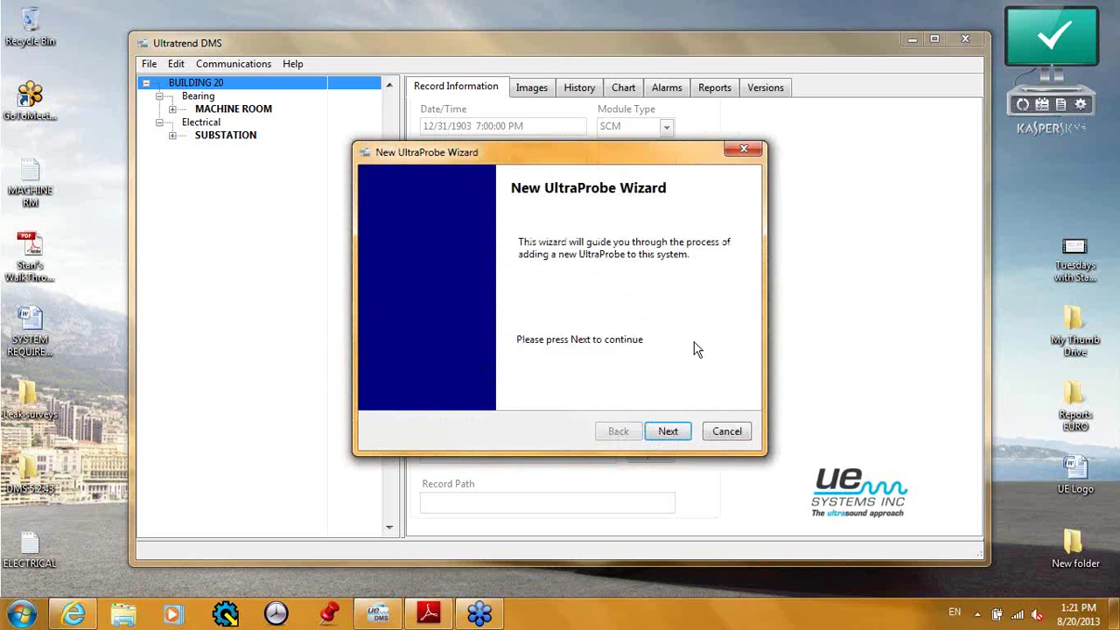
{"action": "left_click", "coordinate": [667, 431]}
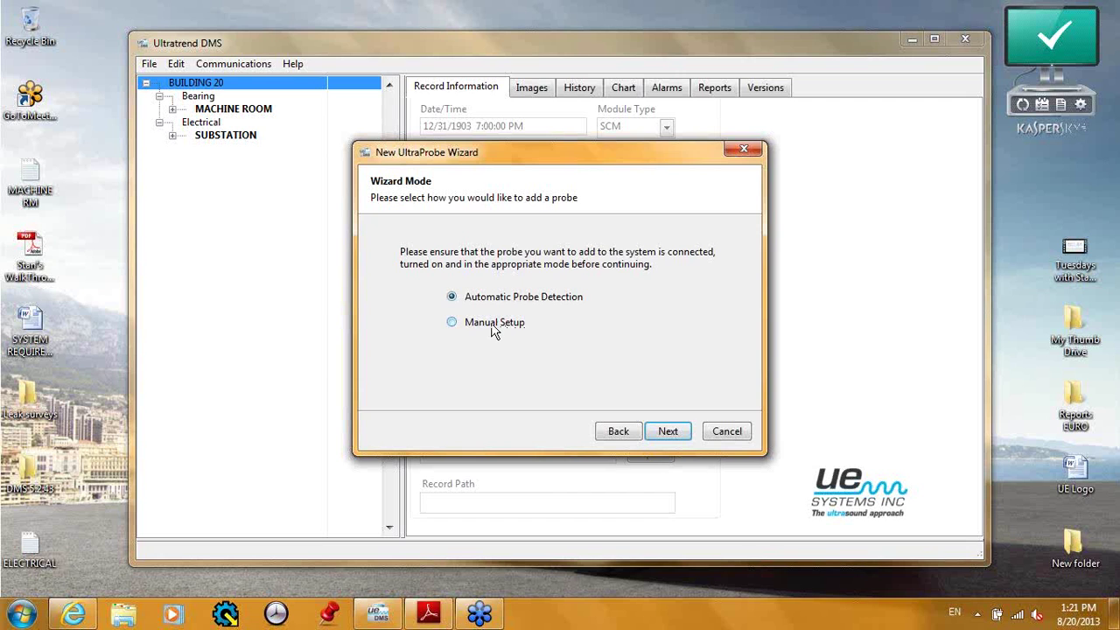
Check the computer's drives for the SD (E:) card, declining the virus scan, and return to the probe wizard.
{"action": "left_click", "coordinate": [20, 617]}
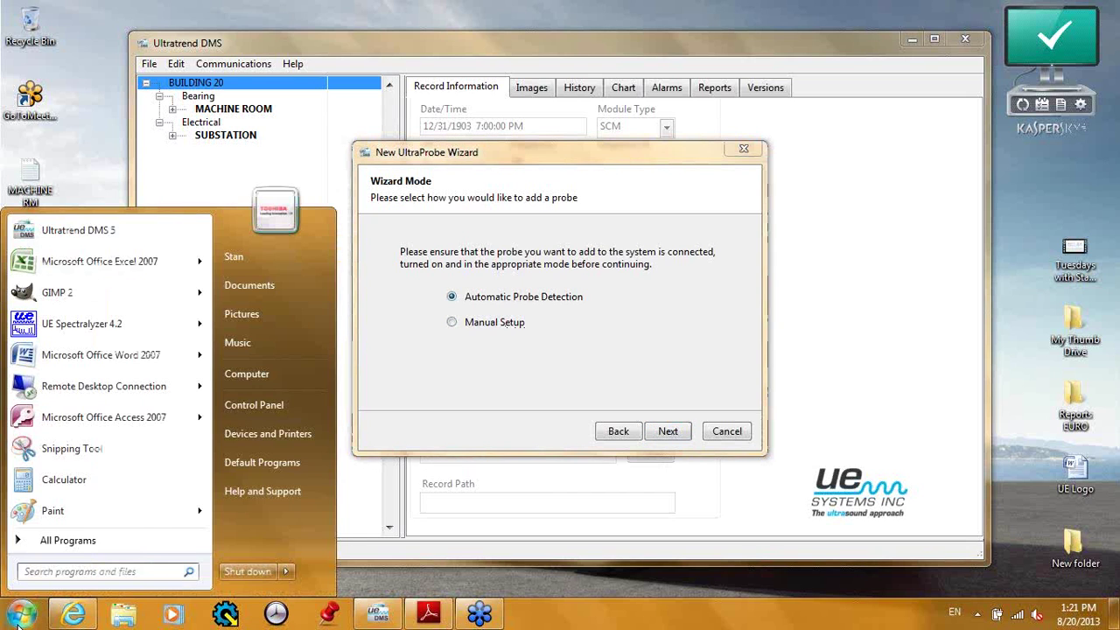
{"action": "left_click", "coordinate": [270, 382]}
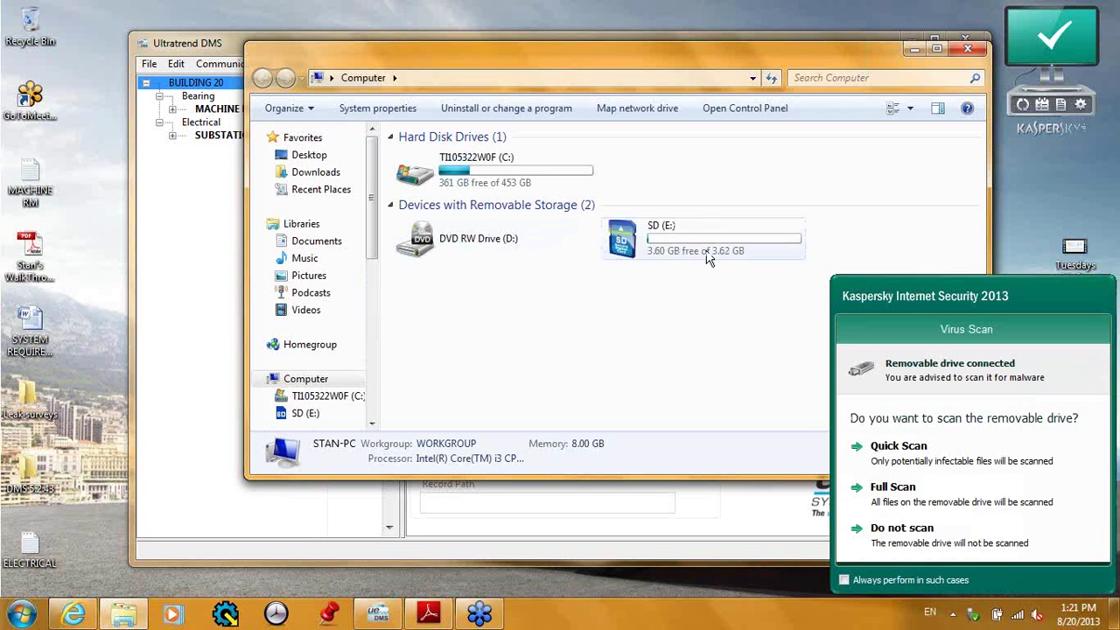
{"action": "left_click", "coordinate": [915, 544]}
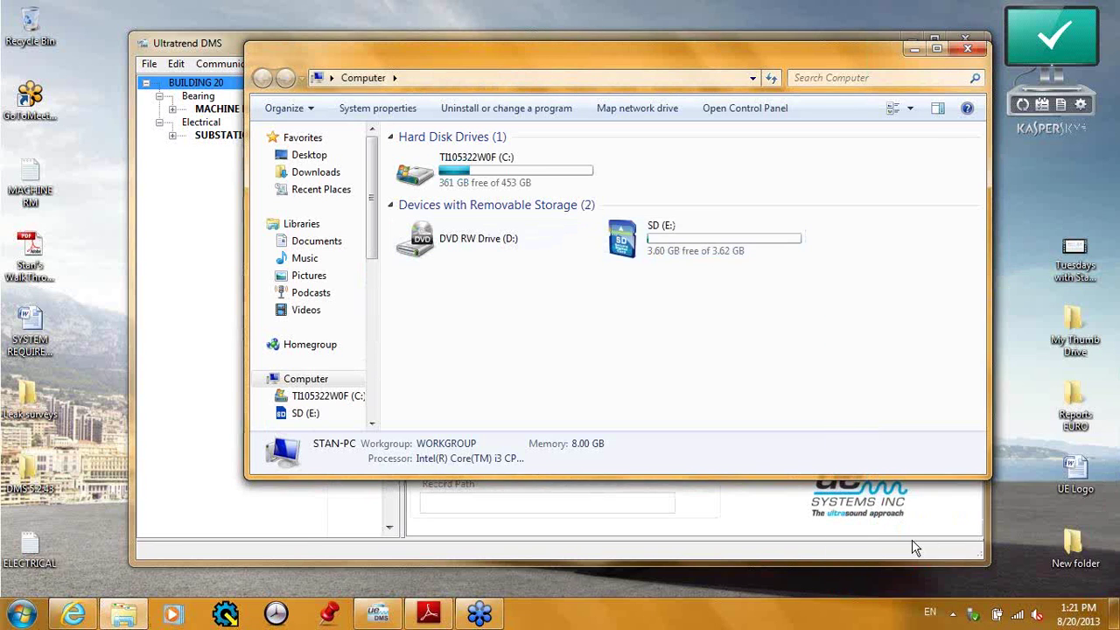
{"action": "left_click", "coordinate": [913, 49]}
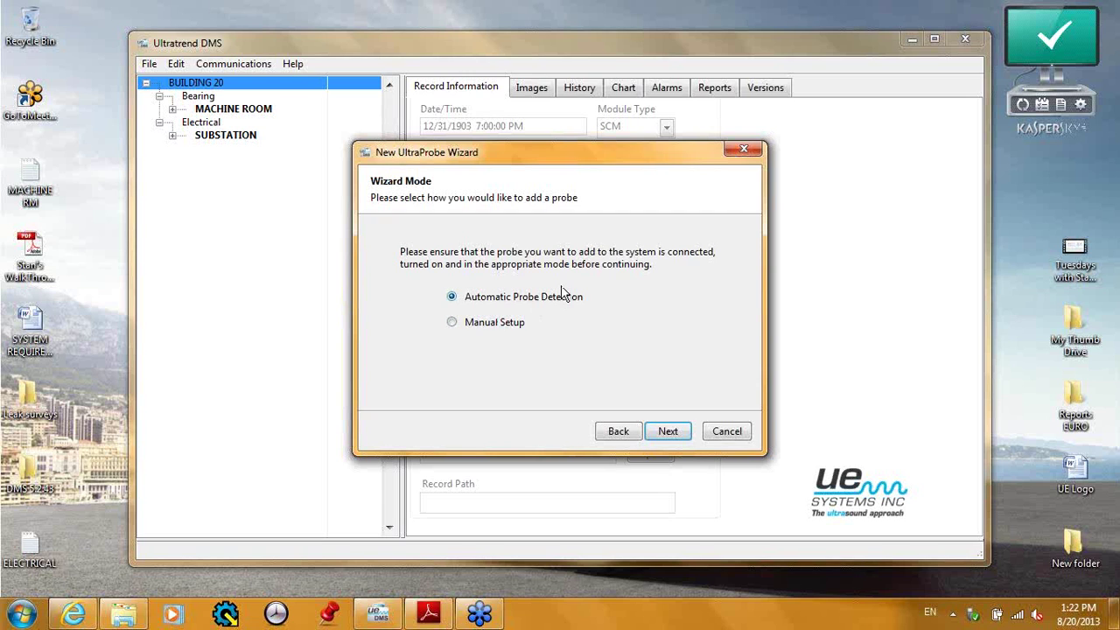
Add the UP15000 on E:\ to the system using automatic probe detection.
{"action": "left_click", "coordinate": [669, 435]}
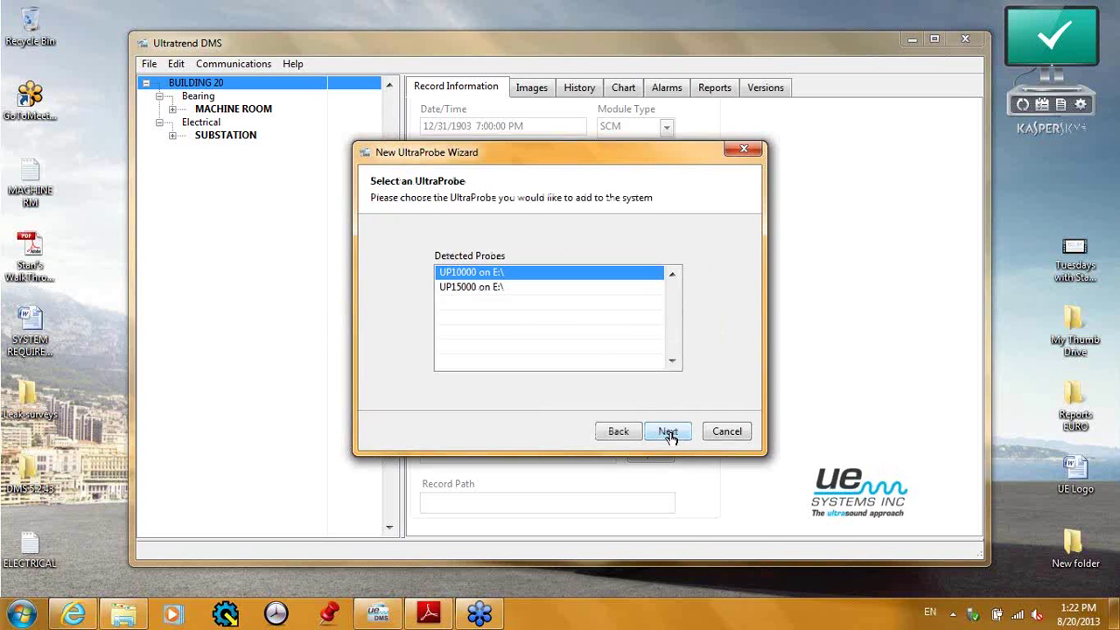
{"action": "left_click", "coordinate": [478, 294]}
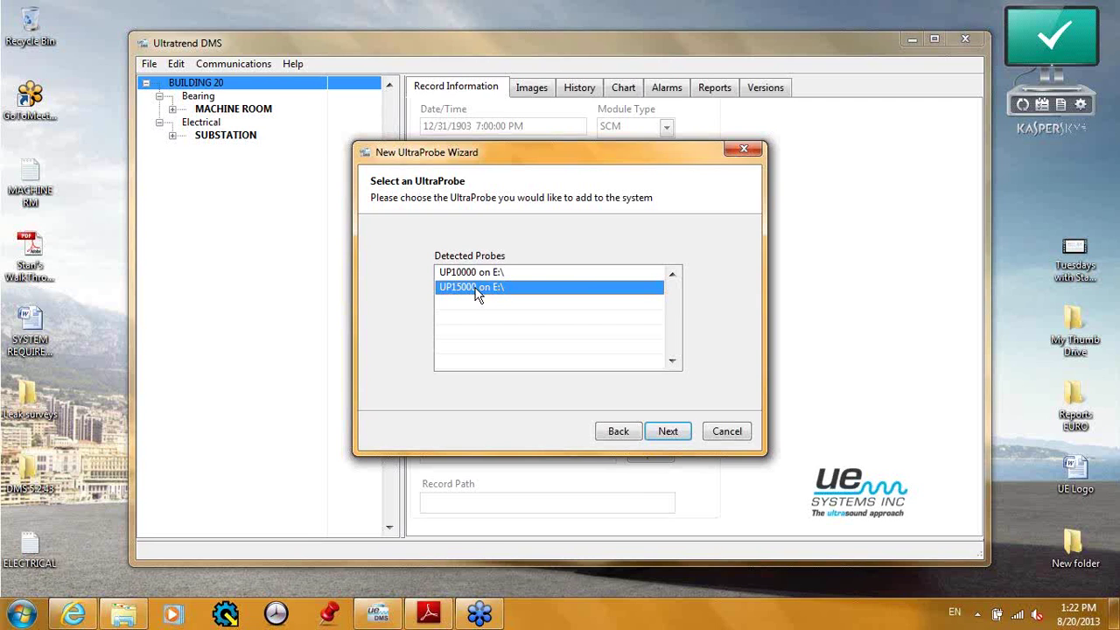
{"action": "left_click", "coordinate": [668, 431]}
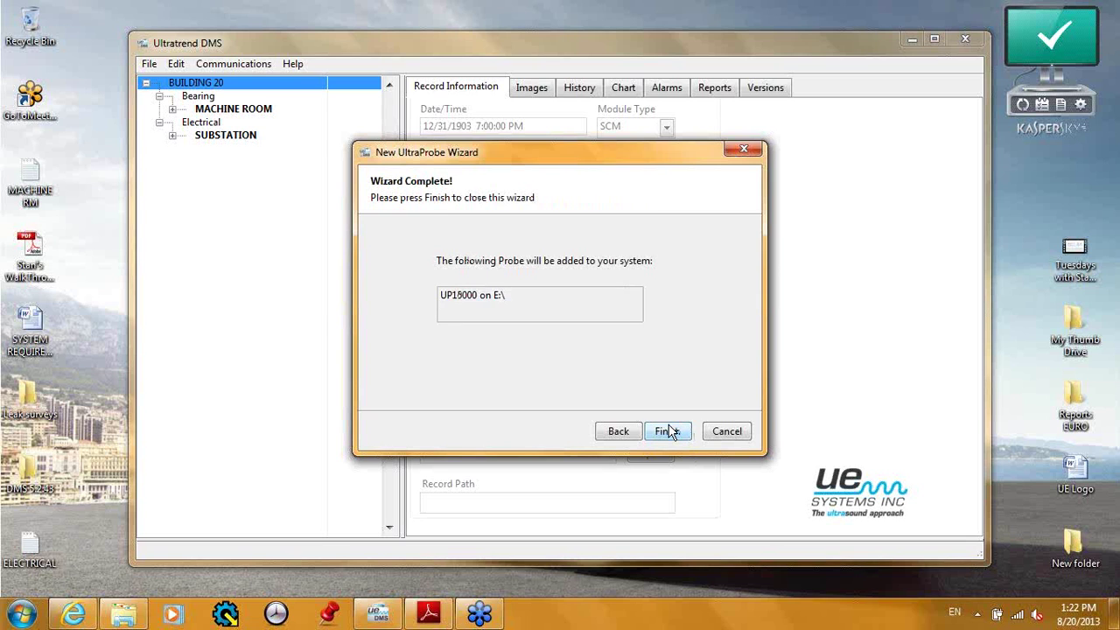
{"action": "left_click", "coordinate": [667, 431]}
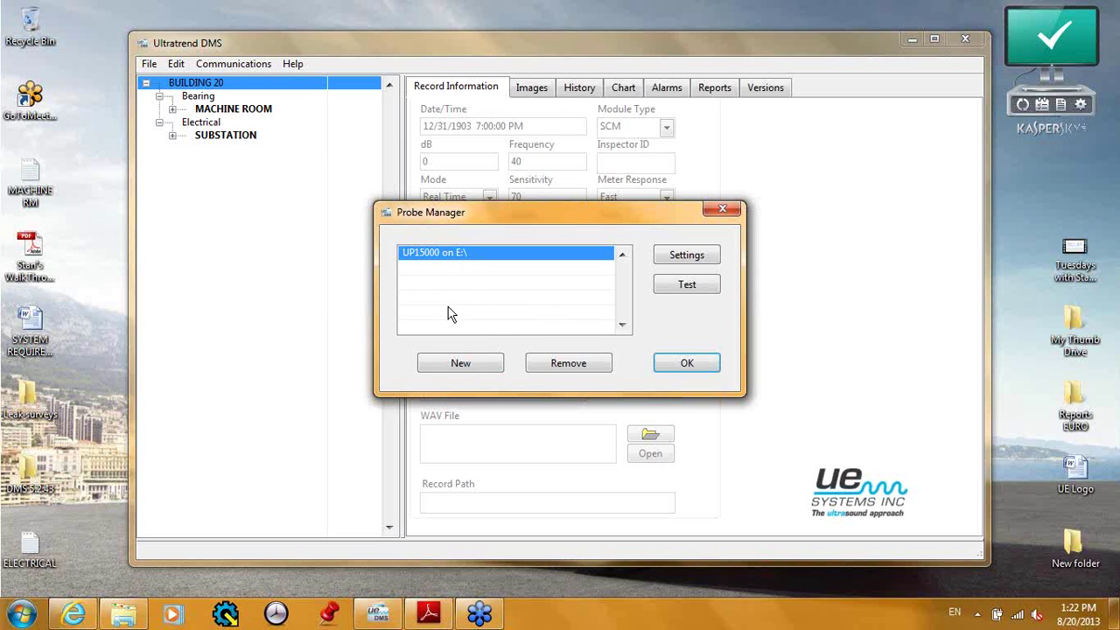
Test the connection of the UP15000 probe, examine its setup with the SD card options, and close the Probe Manager.
{"action": "left_click", "coordinate": [688, 286]}
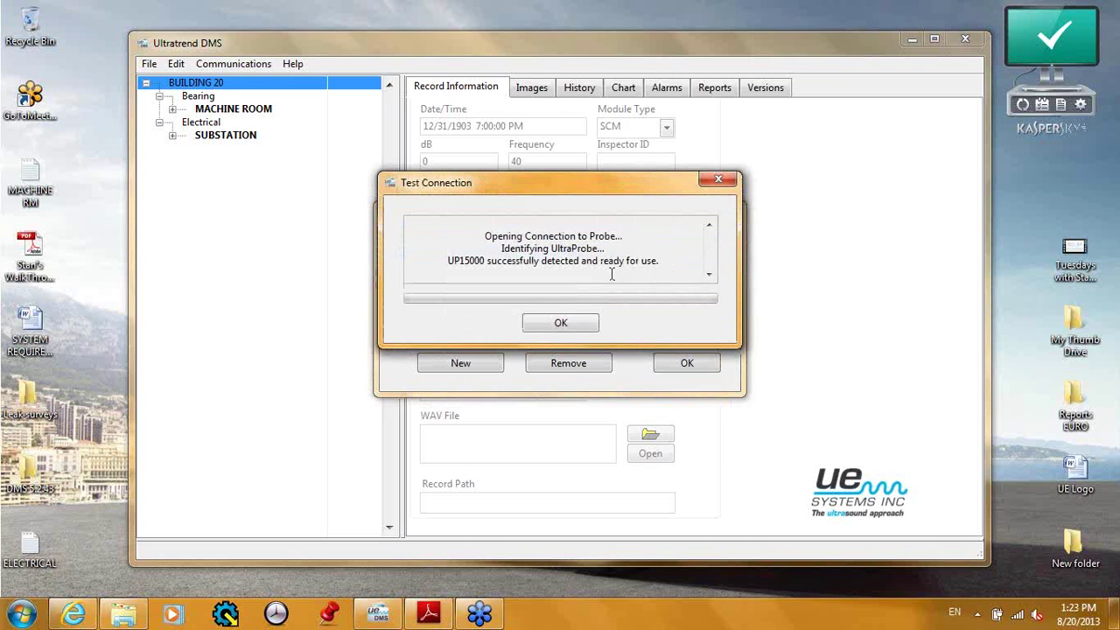
{"action": "left_click", "coordinate": [582, 323]}
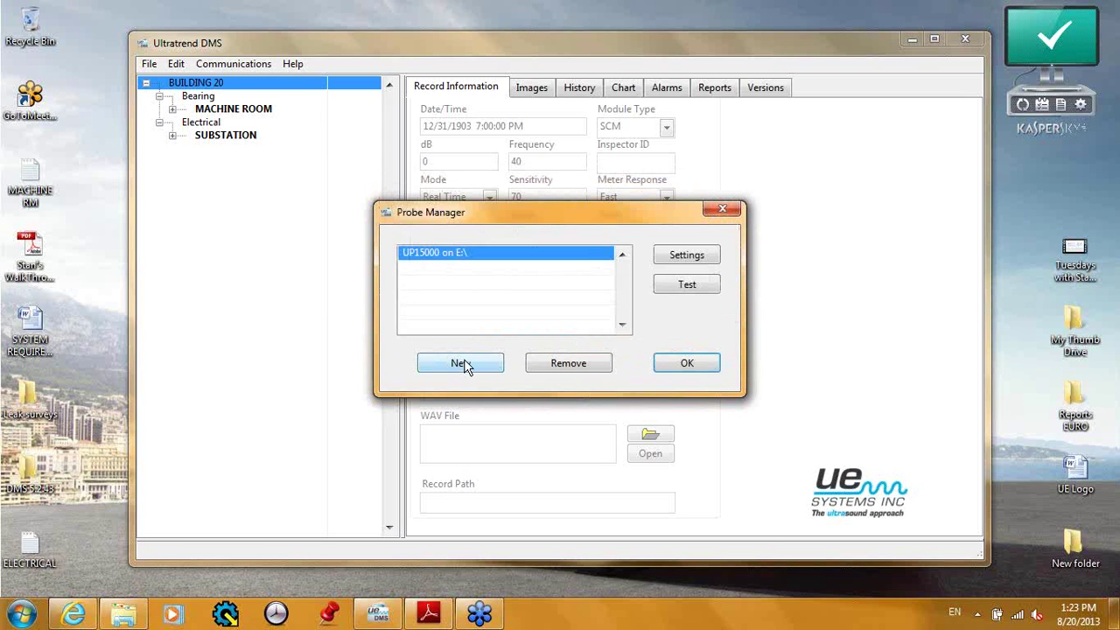
{"action": "left_click", "coordinate": [691, 263]}
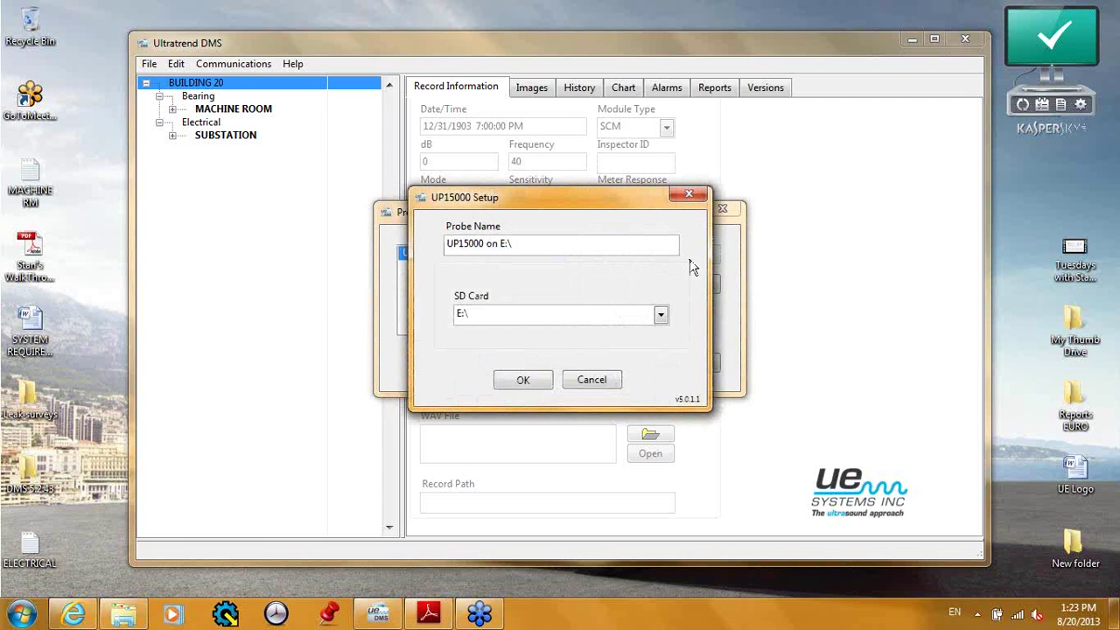
{"action": "left_click", "coordinate": [662, 314]}
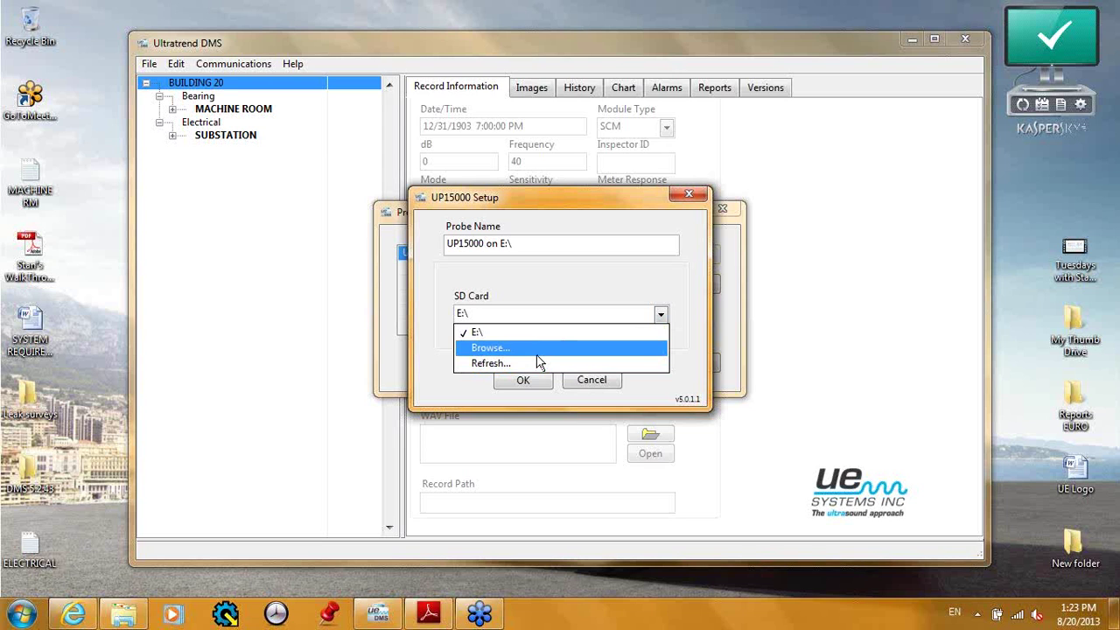
{"action": "left_click", "coordinate": [685, 300]}
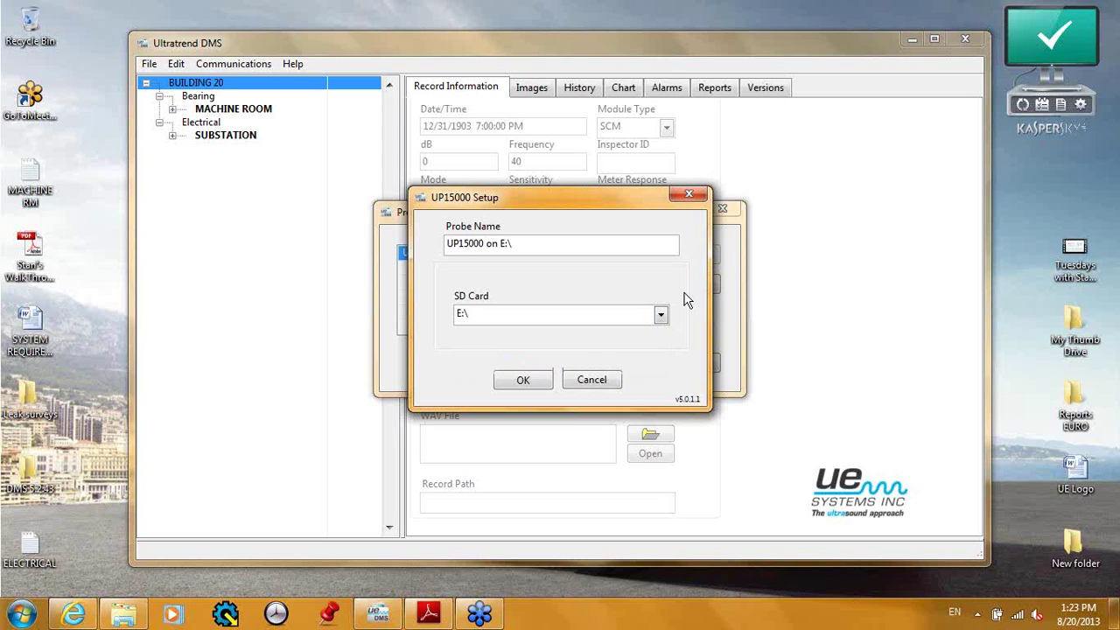
{"action": "left_click", "coordinate": [585, 382]}
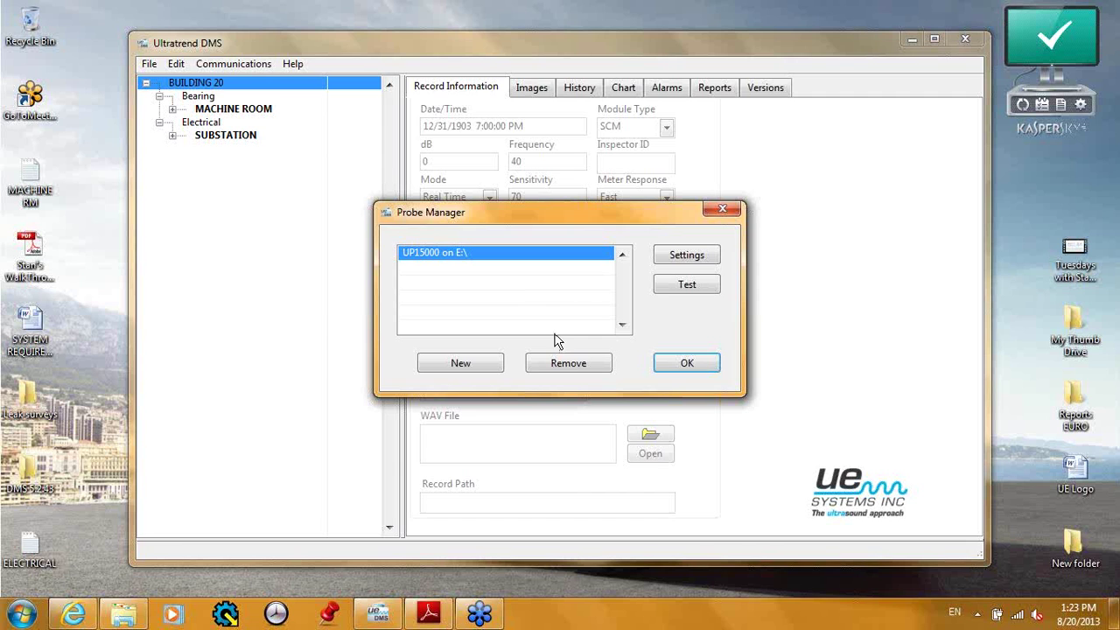
{"action": "left_click", "coordinate": [697, 363]}
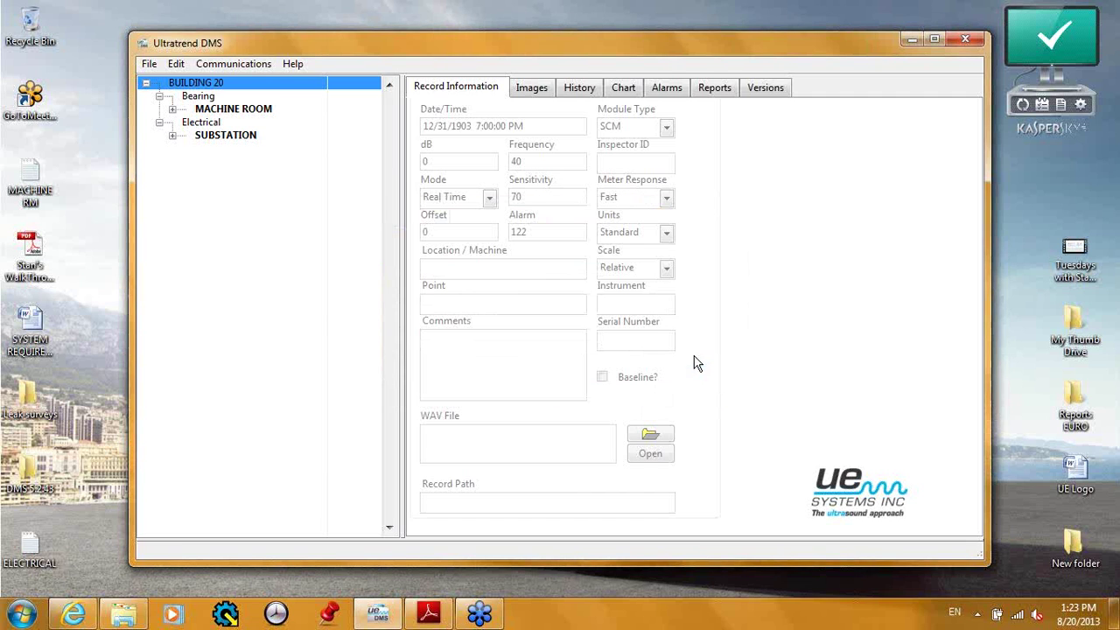
Compare which communication commands are available with BUILDING 20, the MACHINE ROOM group, and the Bearing application selected.
{"action": "left_click", "coordinate": [245, 68]}
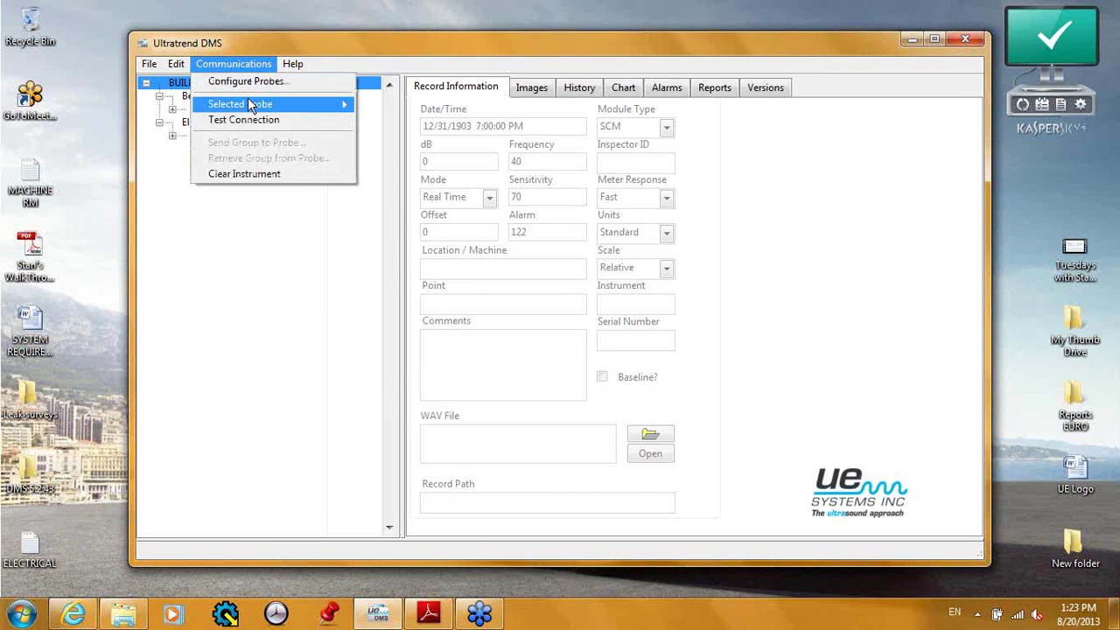
{"action": "mouse_move", "coordinate": [238, 103]}
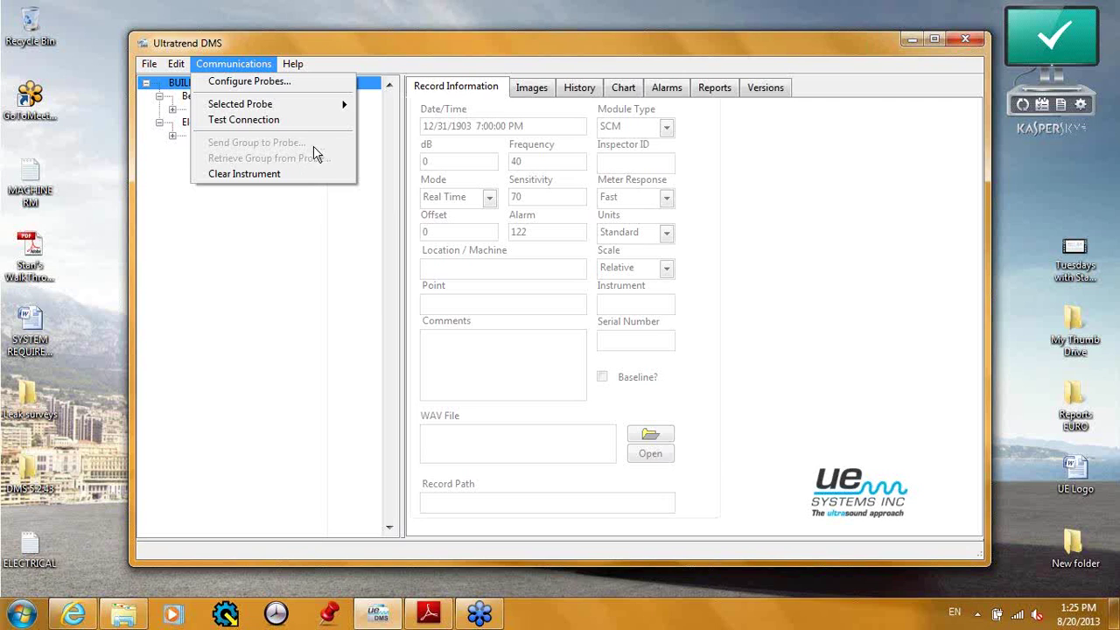
{"action": "left_click", "coordinate": [376, 63]}
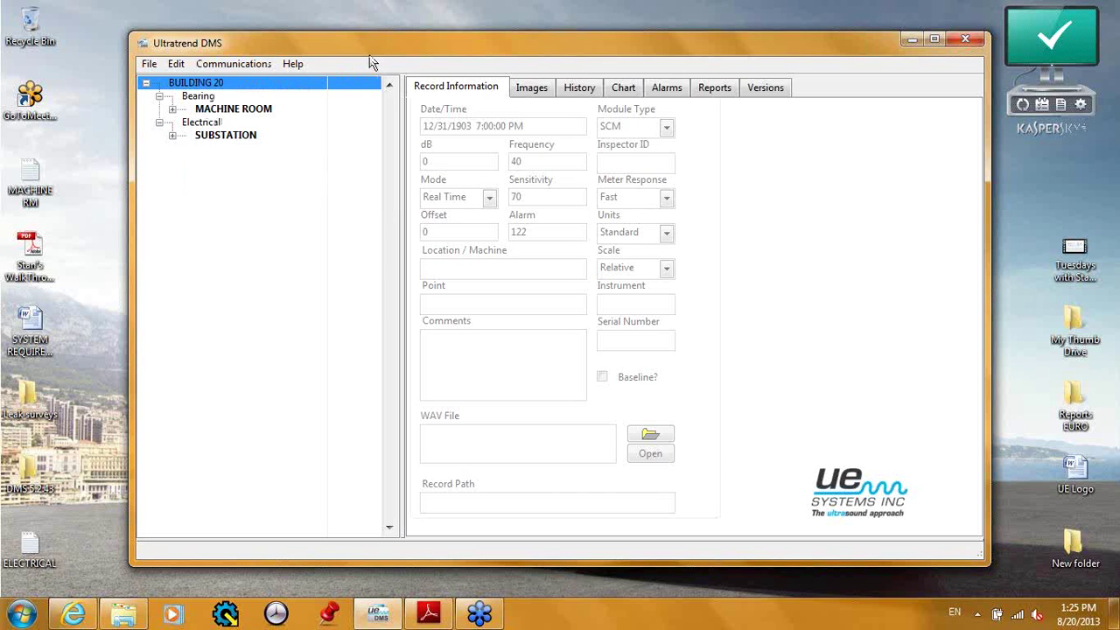
{"action": "left_click", "coordinate": [211, 112]}
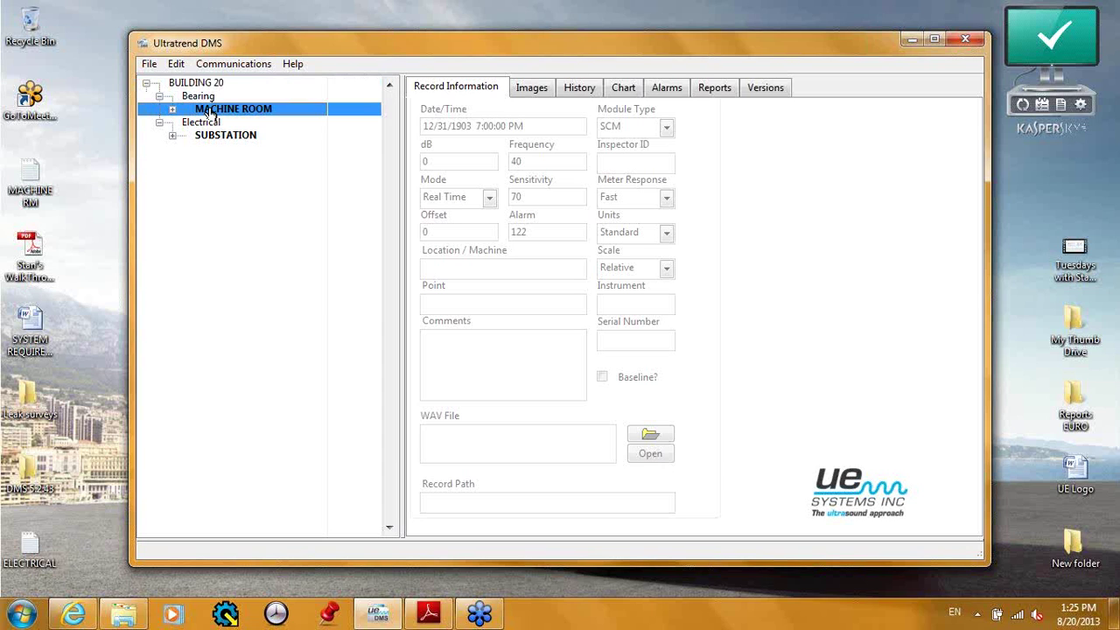
{"action": "left_click", "coordinate": [233, 64]}
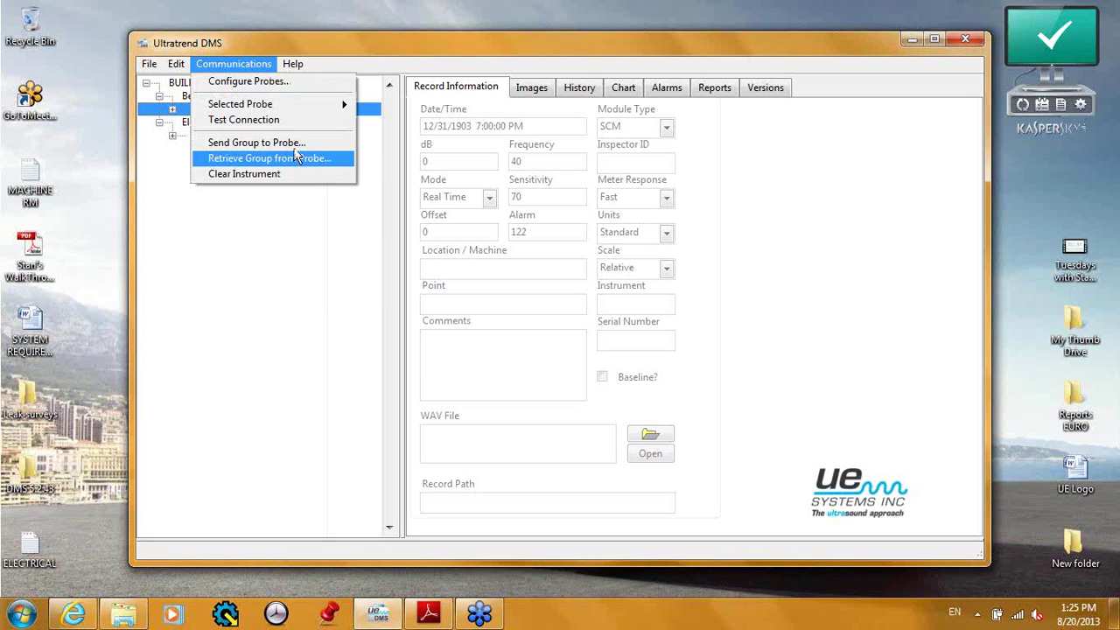
{"action": "left_click", "coordinate": [332, 62]}
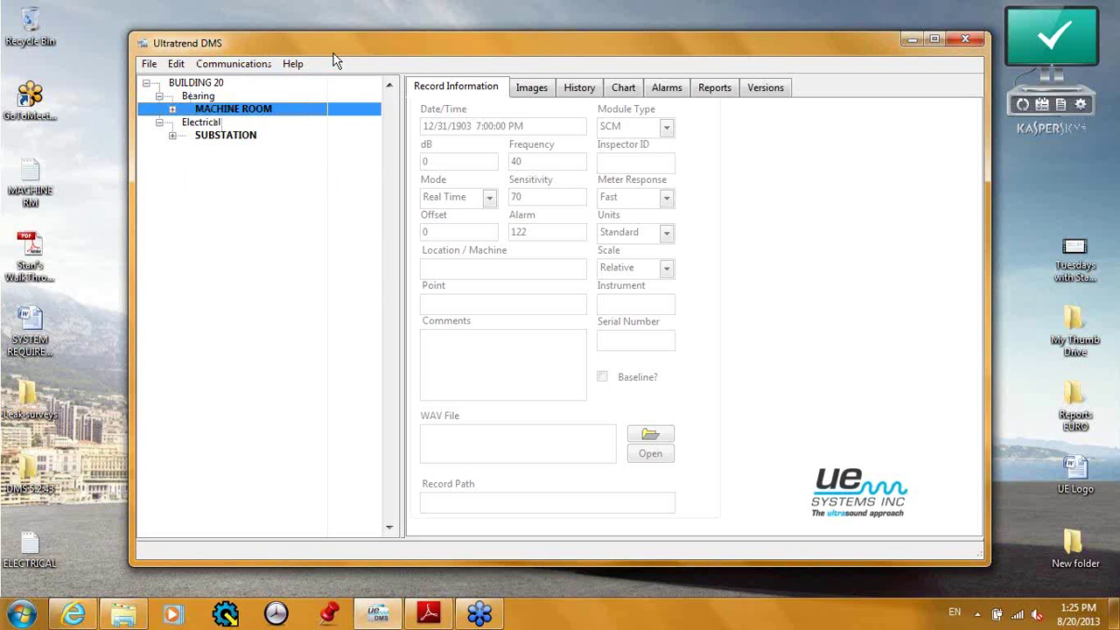
{"action": "left_click", "coordinate": [203, 96]}
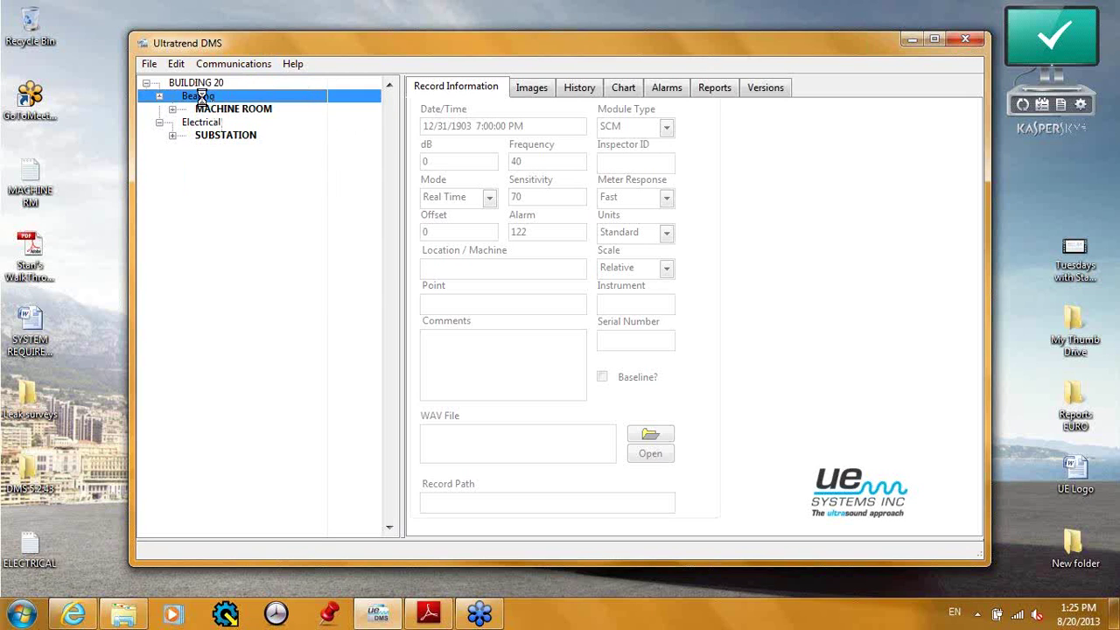
{"action": "left_click", "coordinate": [233, 64]}
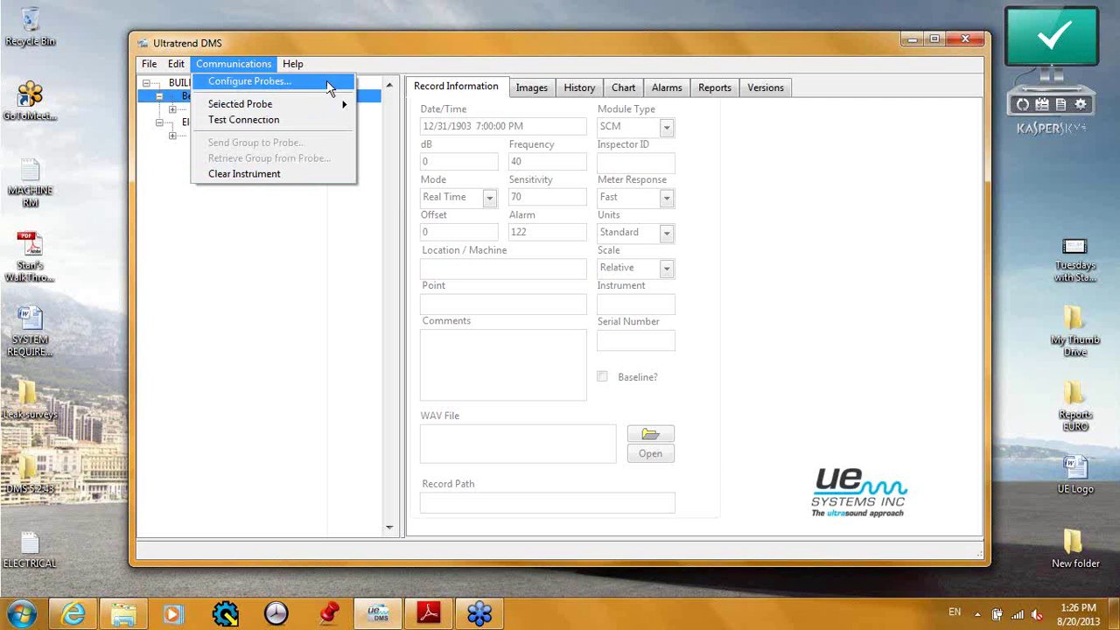
{"action": "left_click", "coordinate": [357, 70]}
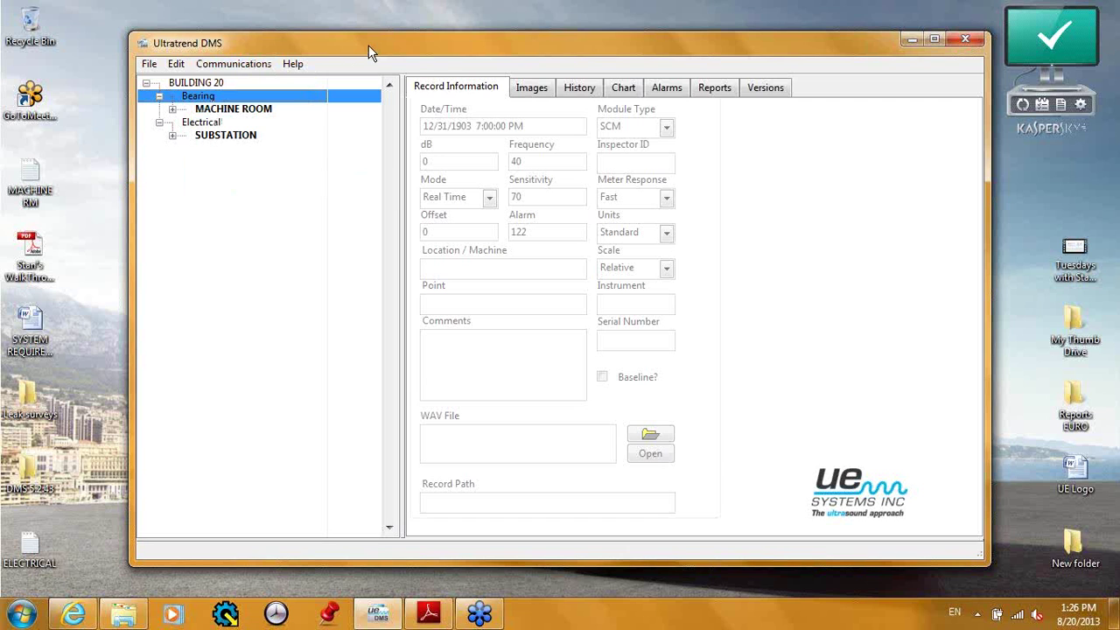
Permanently delete all files and folders from the SD (E:) card, and close the file window.
{"action": "left_click", "coordinate": [33, 618]}
{"action": "left_click", "coordinate": [259, 377]}
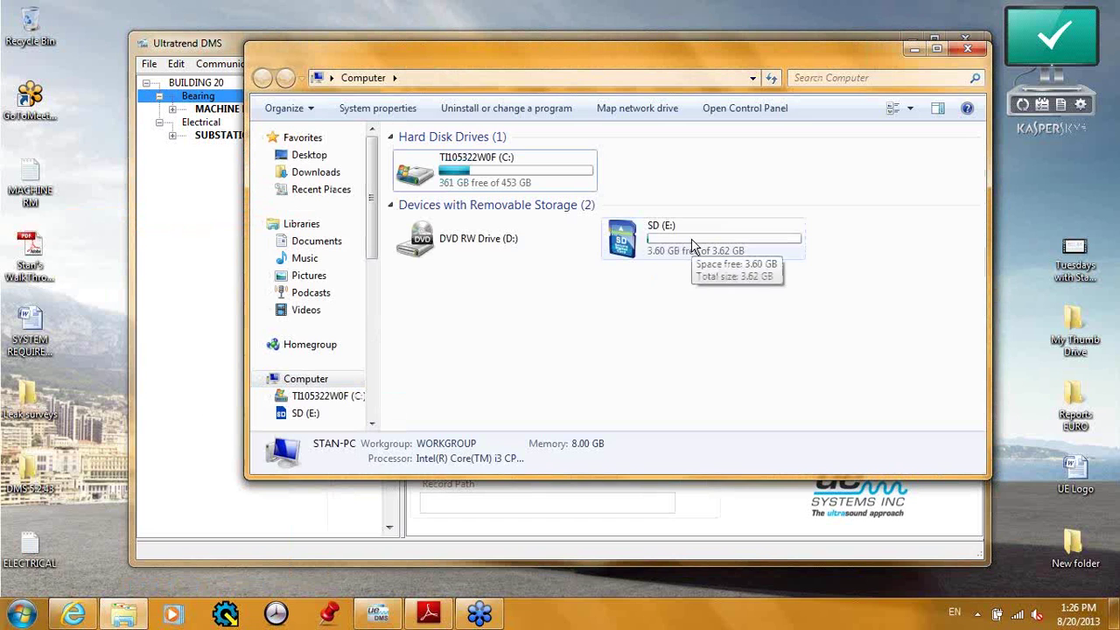
{"action": "double_click", "coordinate": [691, 247]}
{"action": "left_click_drag", "start_coordinate": [439, 354], "coordinate": [477, 153]}
{"action": "right_click", "coordinate": [500, 195]}
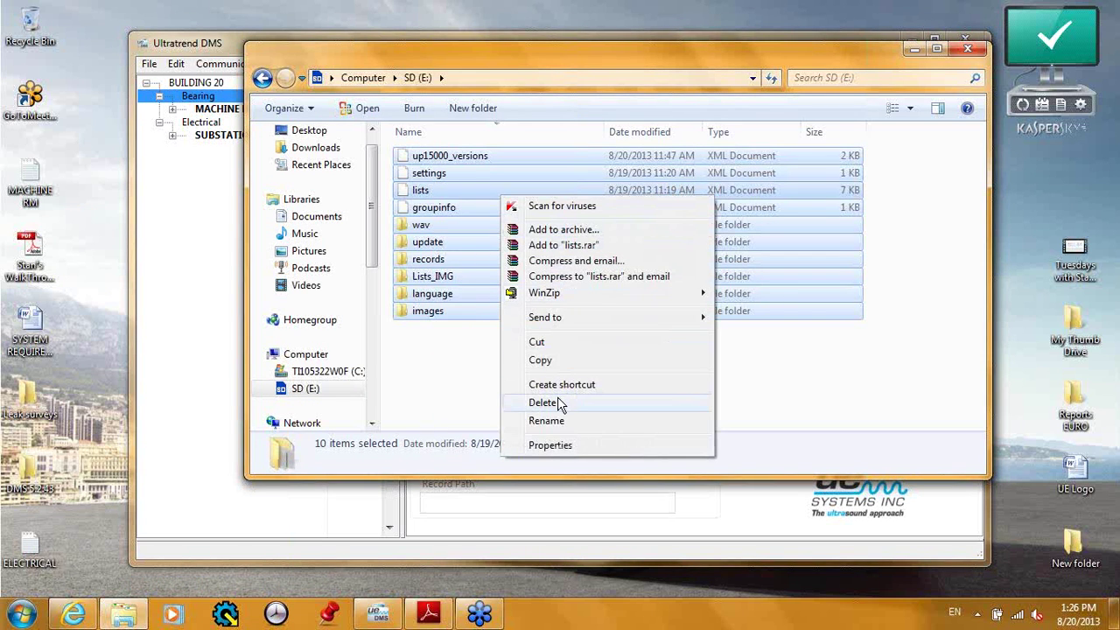
{"action": "left_click", "coordinate": [557, 401]}
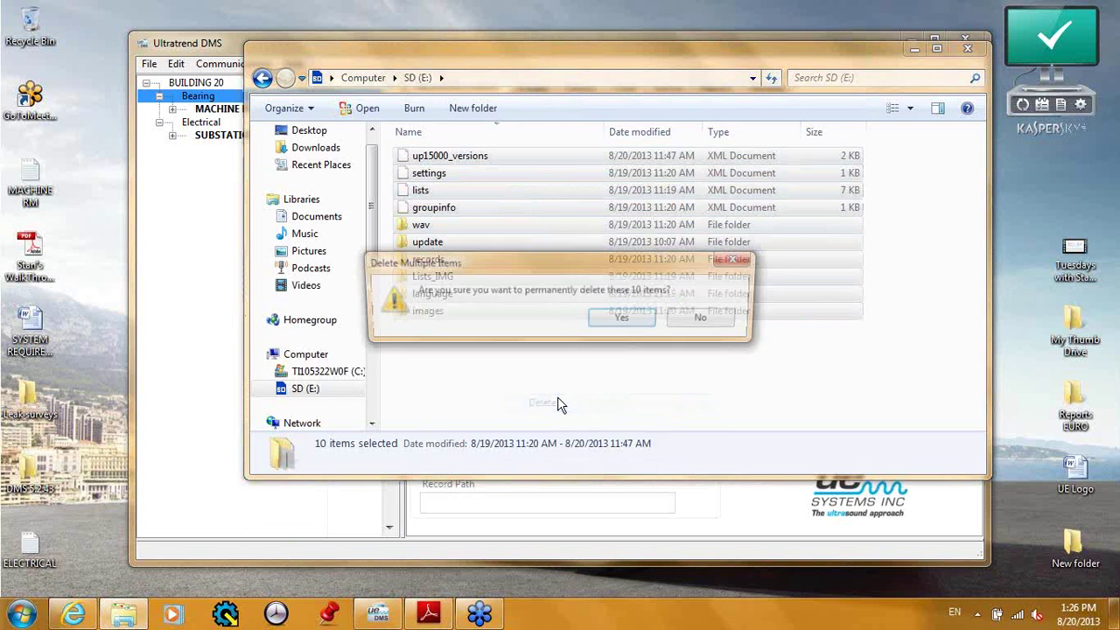
{"action": "left_click", "coordinate": [628, 320]}
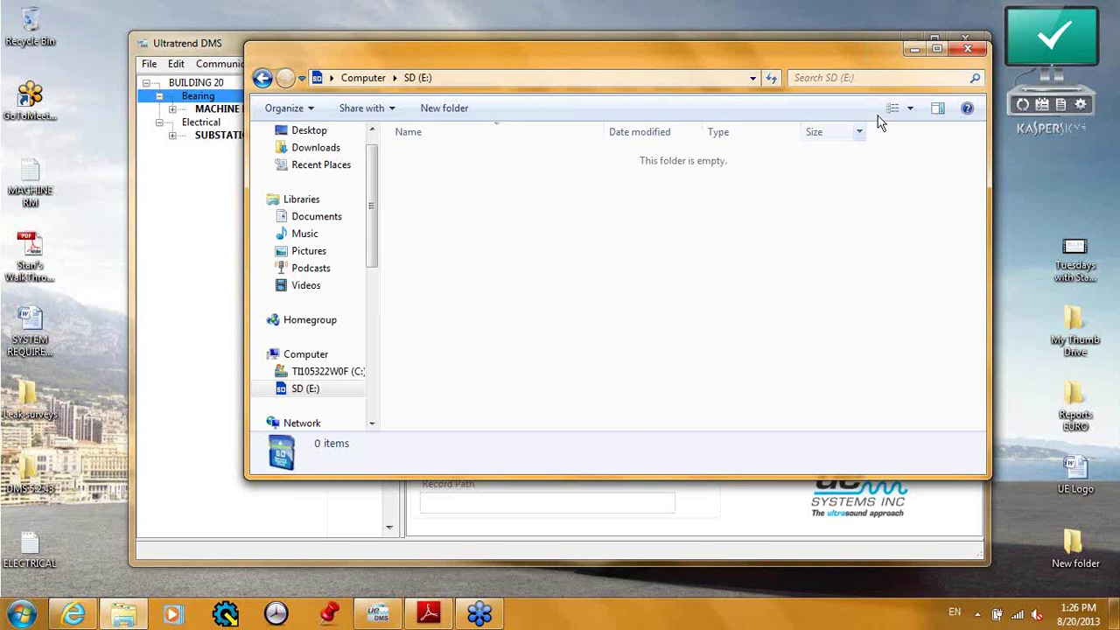
{"action": "left_click", "coordinate": [969, 50]}
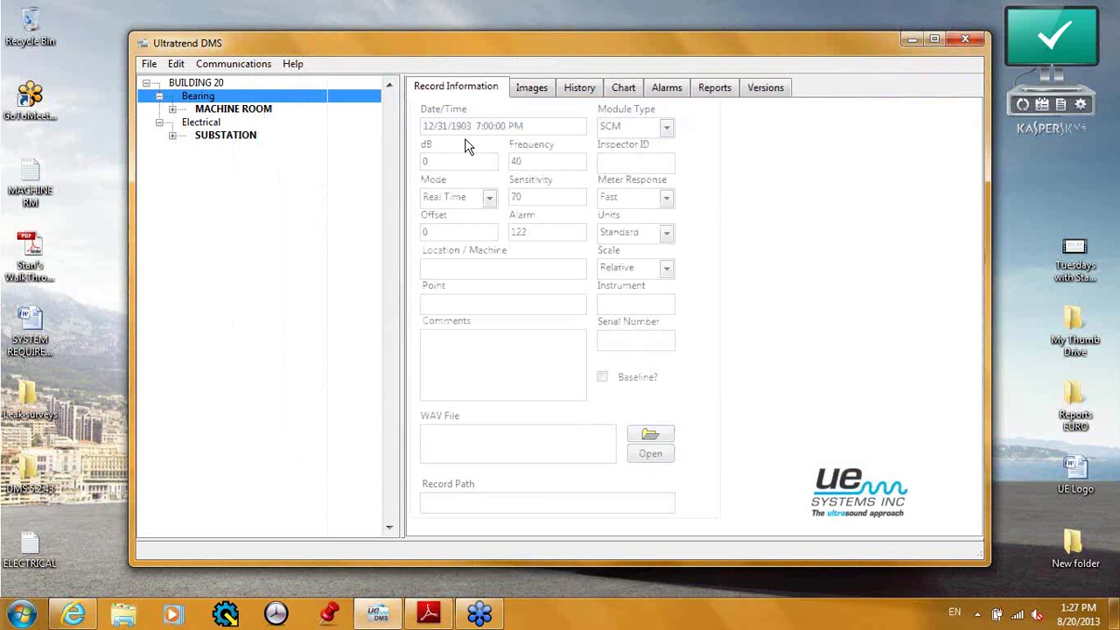
Test the UP15000 probe connection and send the MACHINE ROOM group to the probe.
{"action": "left_click", "coordinate": [243, 112]}
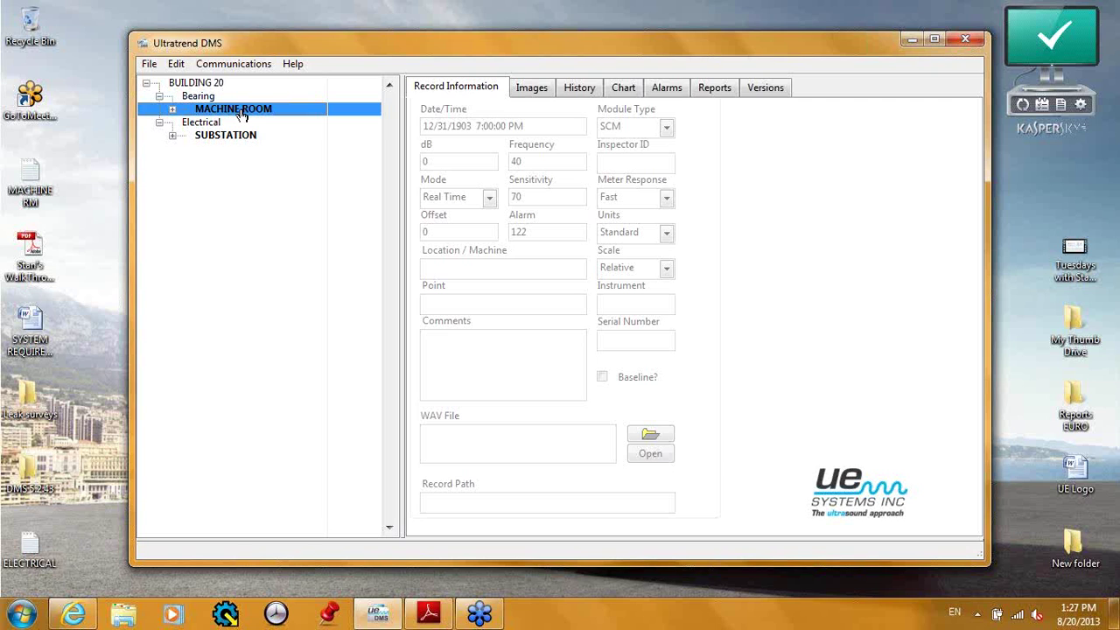
{"action": "left_click", "coordinate": [231, 65]}
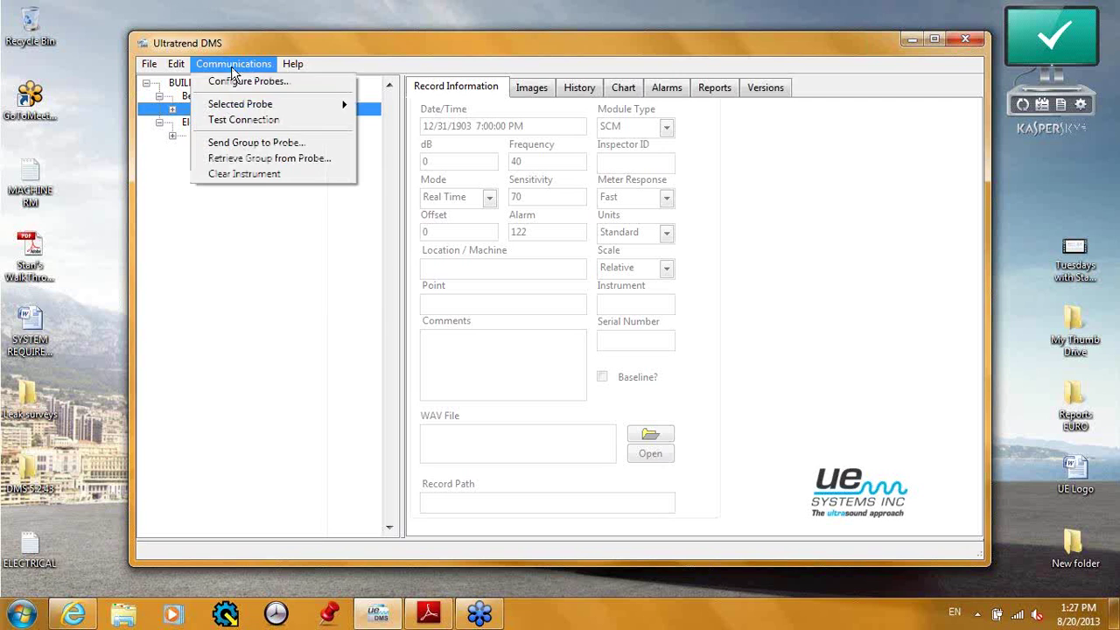
{"action": "left_click", "coordinate": [242, 121]}
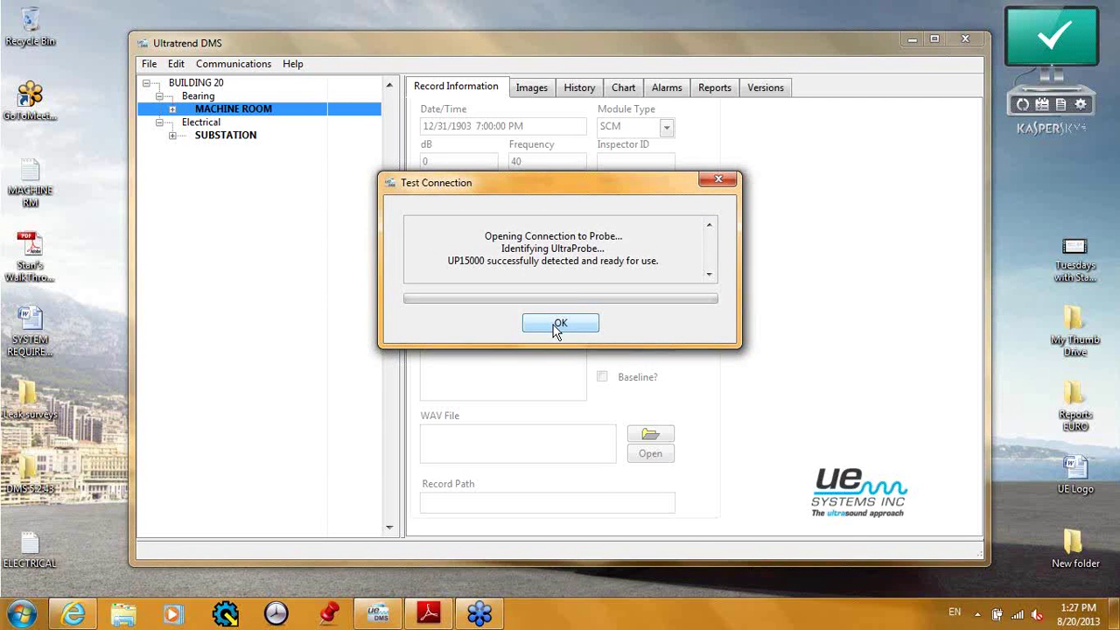
{"action": "left_click", "coordinate": [560, 324]}
{"action": "left_click", "coordinate": [243, 70]}
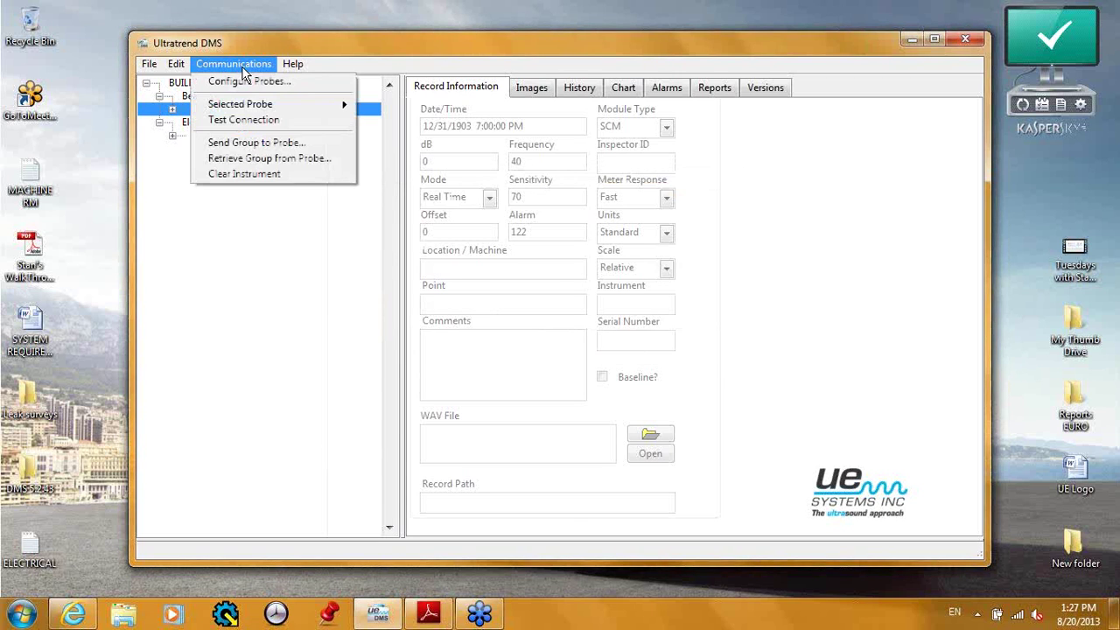
{"action": "left_click", "coordinate": [260, 145]}
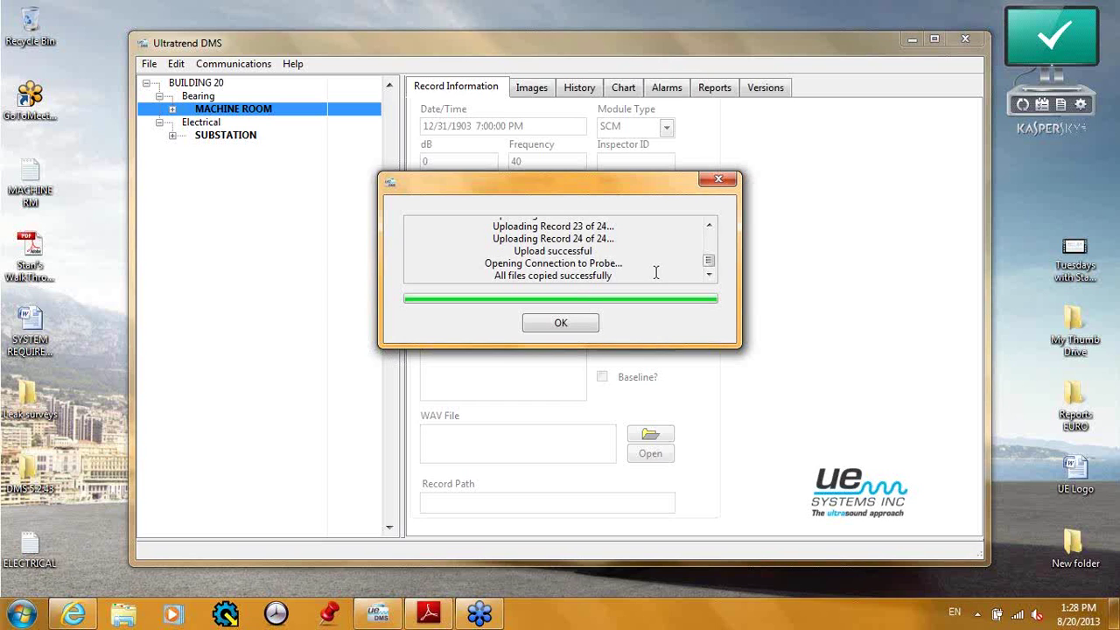
{"action": "left_click", "coordinate": [560, 326]}
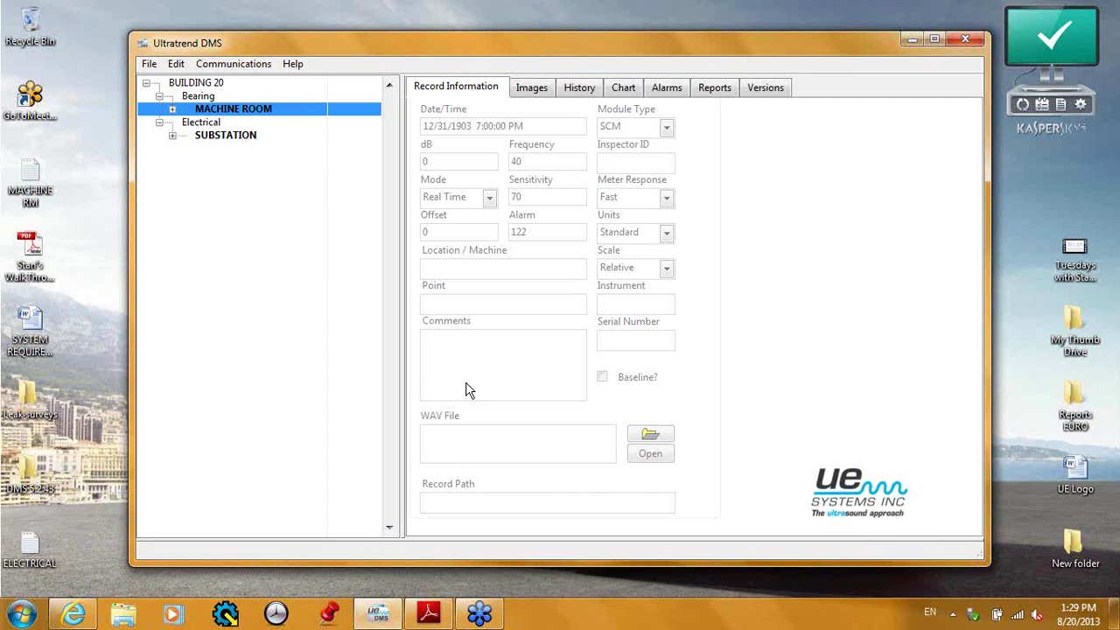
{"action": "left_click", "coordinate": [909, 540]}
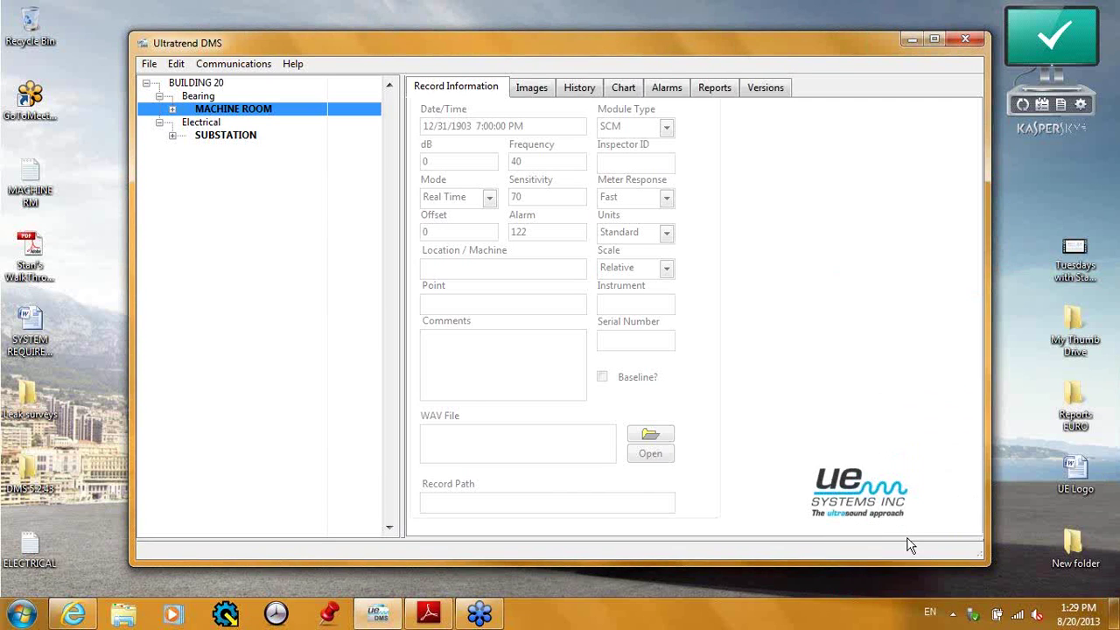
Test the probe connection again and retrieve the group's records into BUILDING 20, Bearing, MACHINE ROOM.
{"action": "left_click", "coordinate": [235, 68]}
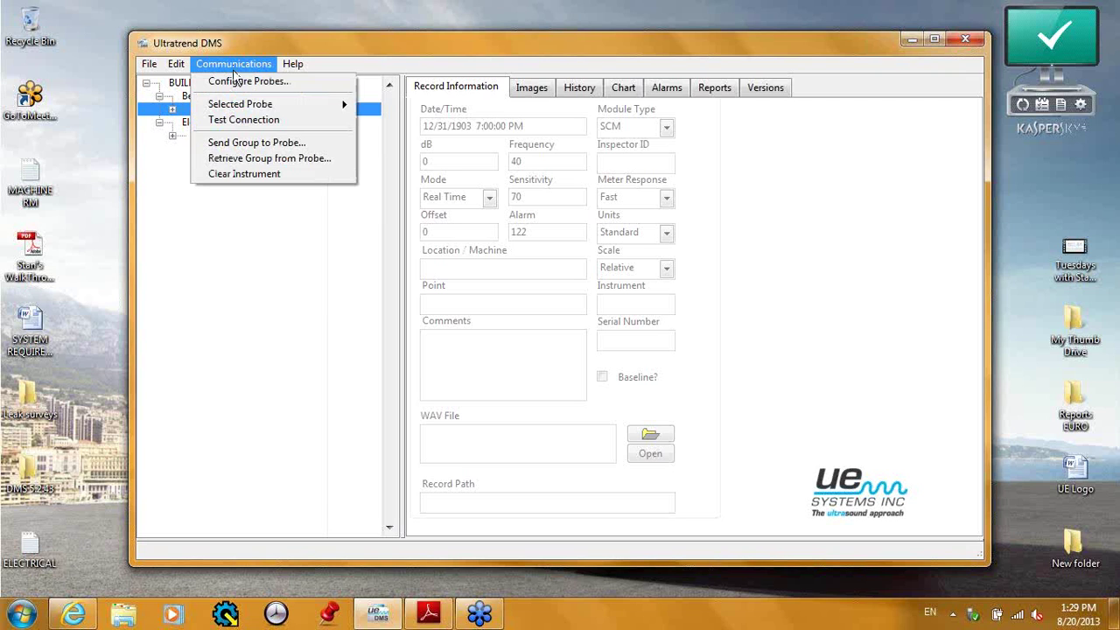
{"action": "left_click", "coordinate": [244, 123]}
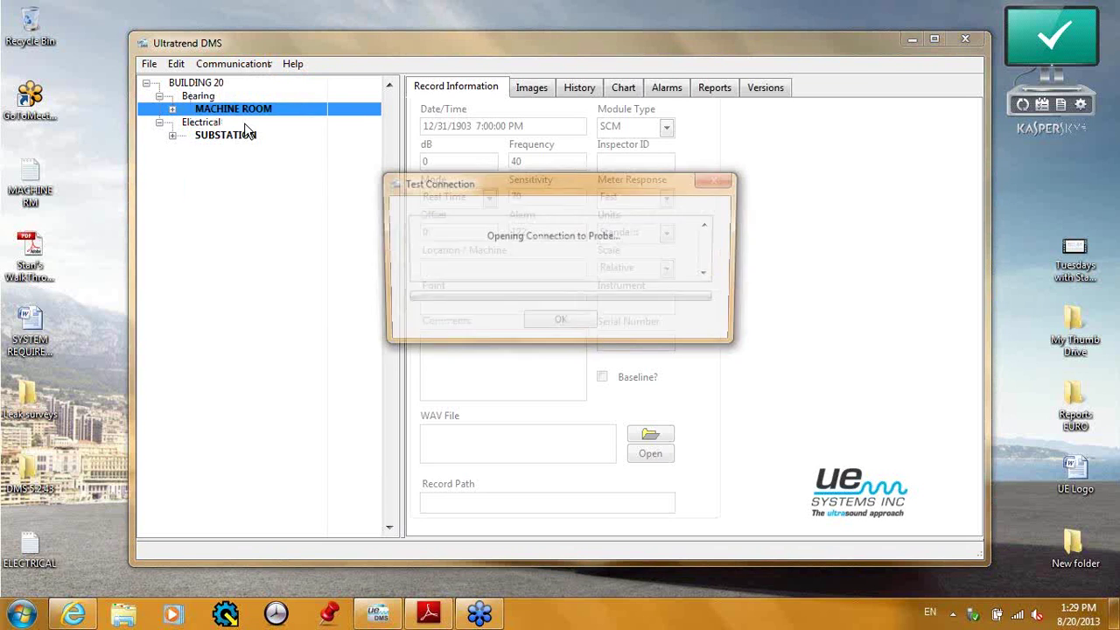
{"action": "left_click", "coordinate": [561, 324]}
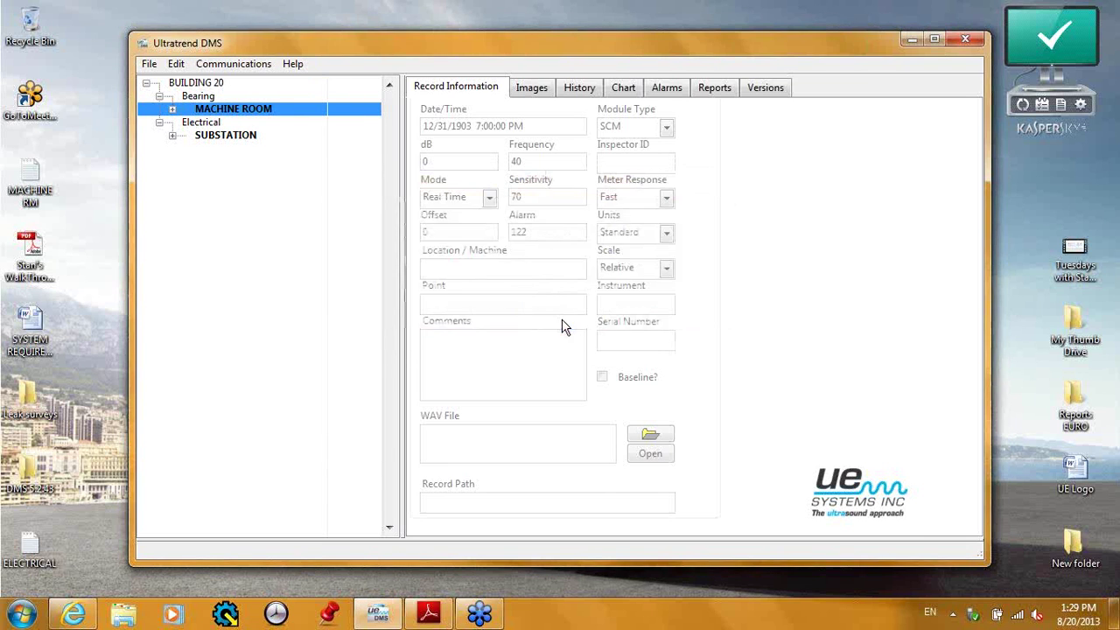
{"action": "left_click", "coordinate": [231, 66]}
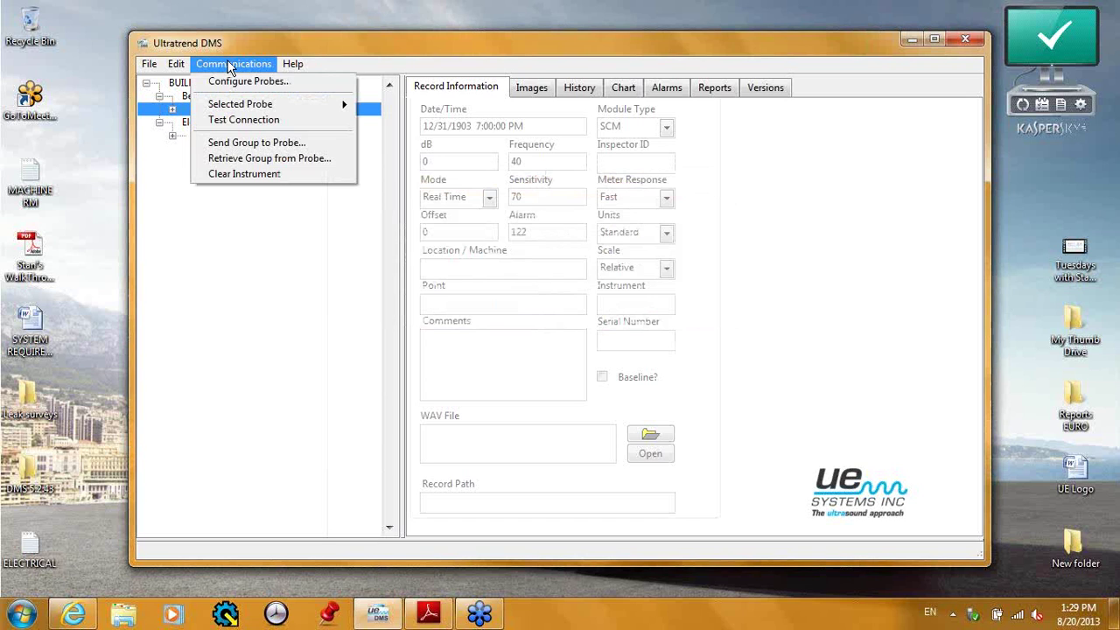
{"action": "left_click", "coordinate": [249, 163]}
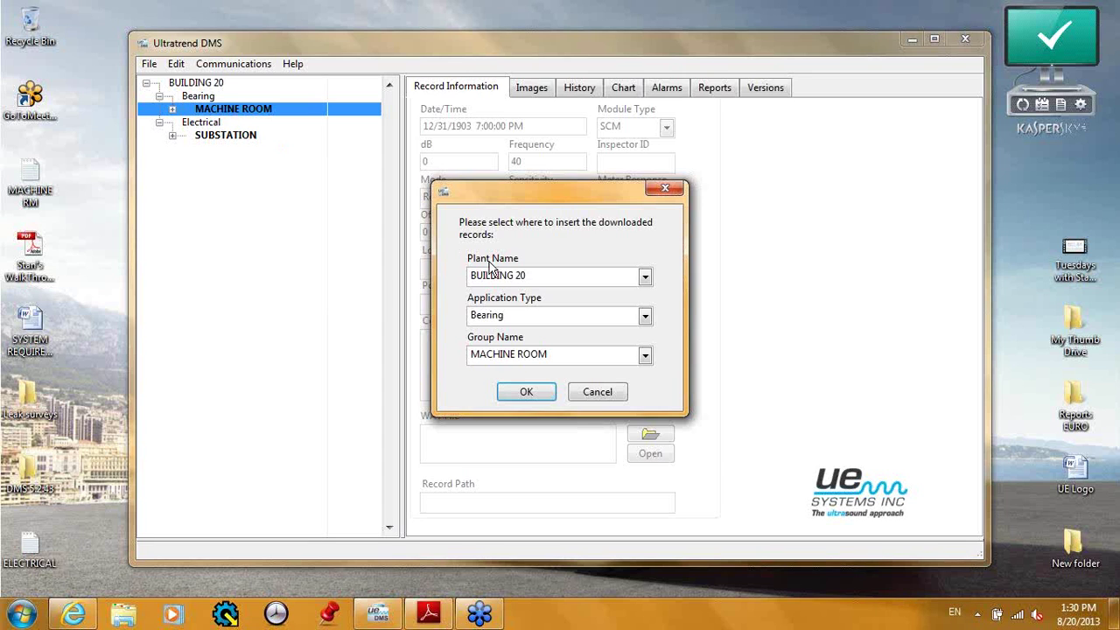
{"action": "left_click", "coordinate": [645, 357]}
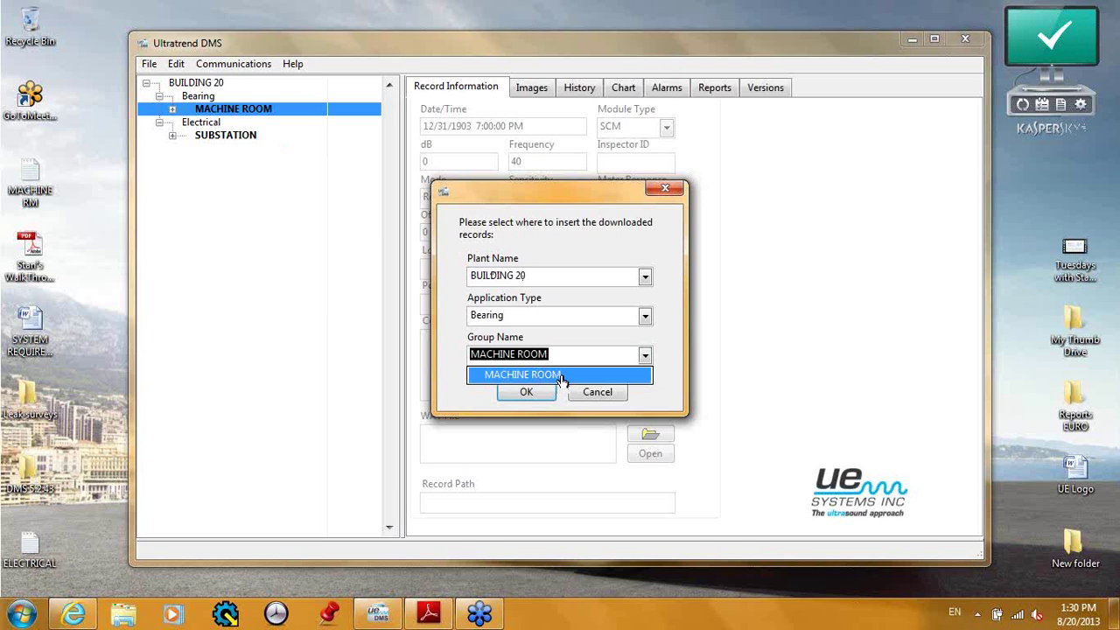
{"action": "left_click", "coordinate": [645, 355]}
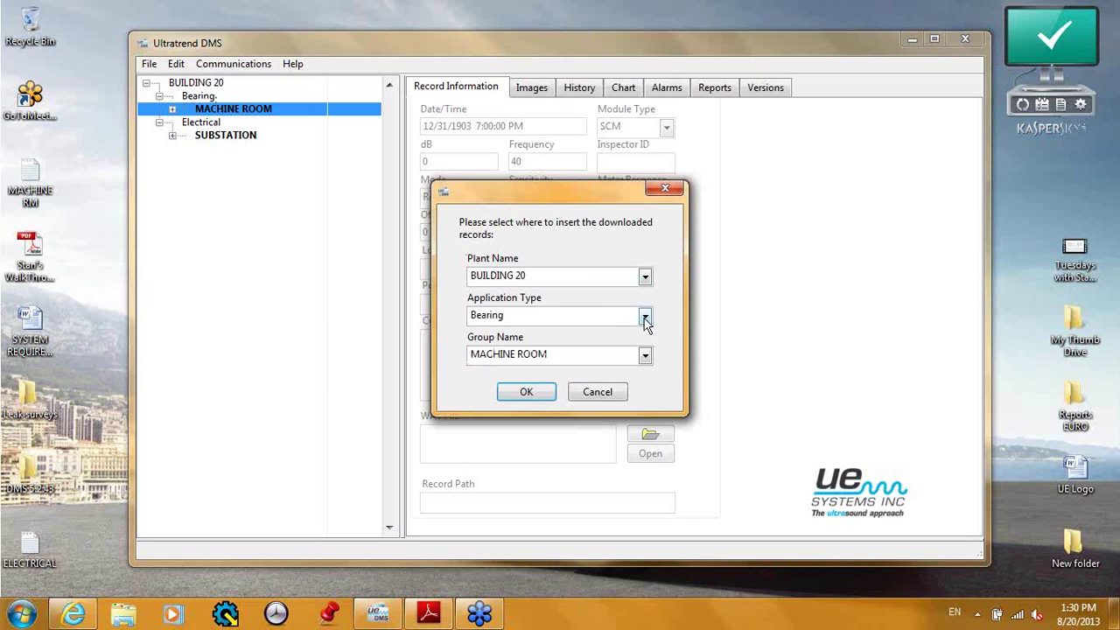
{"action": "left_click", "coordinate": [526, 392]}
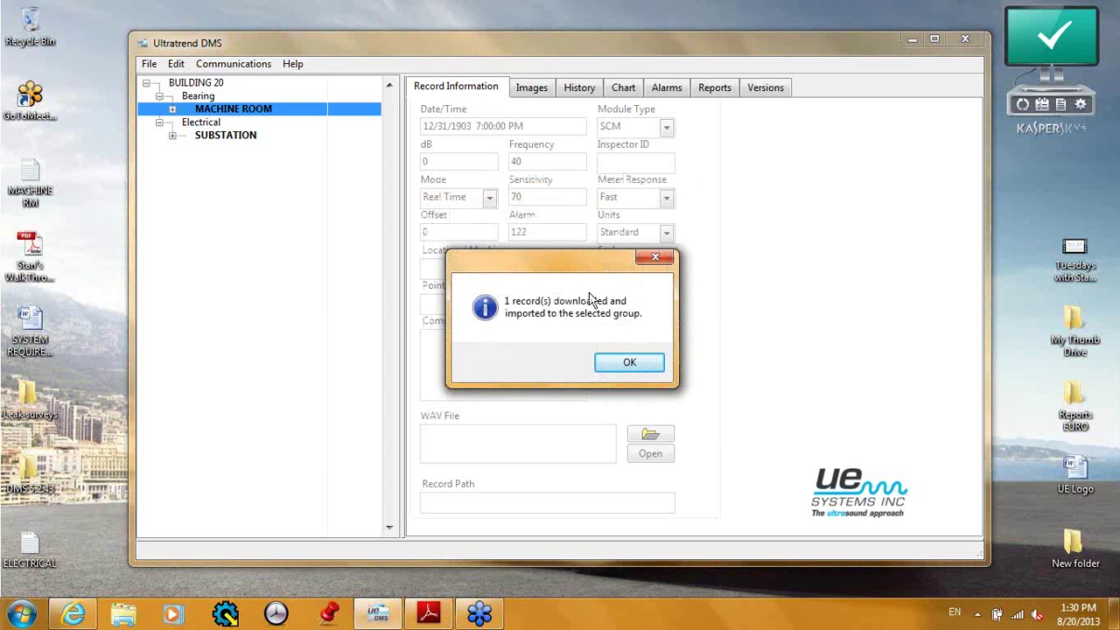
{"action": "left_click", "coordinate": [629, 365]}
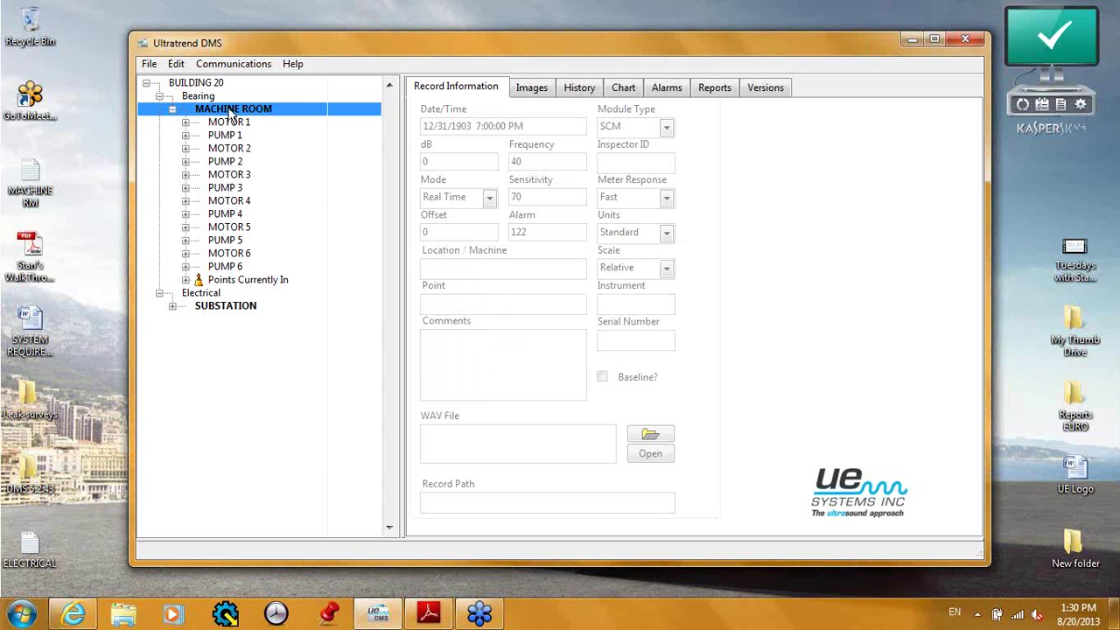
Examine the record information and WAV file path of the 8/20/2013 record under MOTOR 1, MOB 001.
{"action": "left_click", "coordinate": [186, 122]}
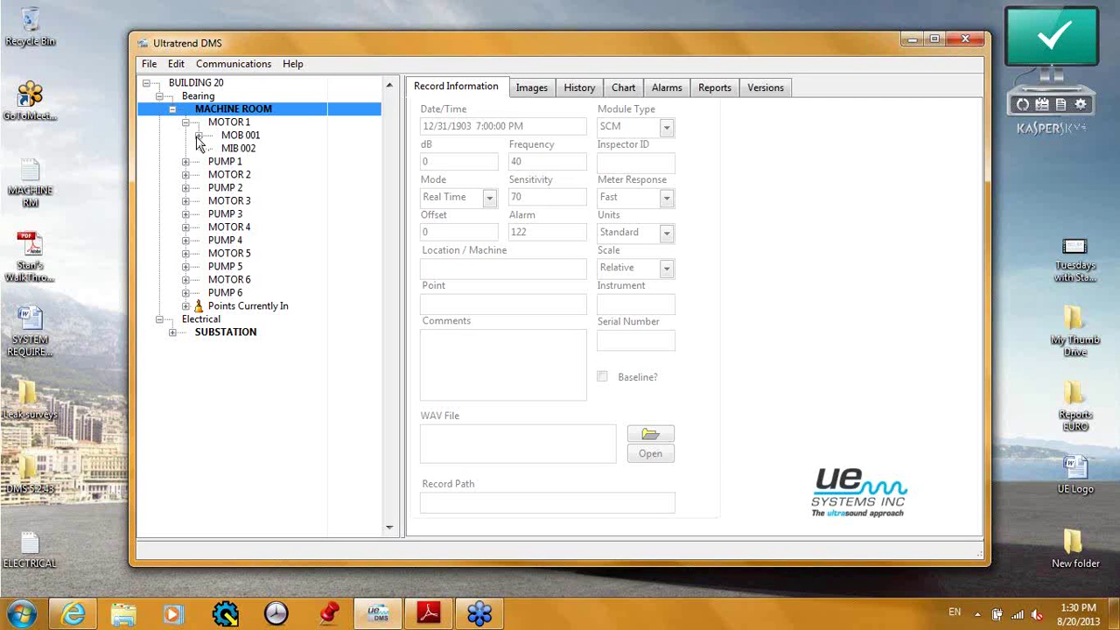
{"action": "left_click", "coordinate": [199, 137]}
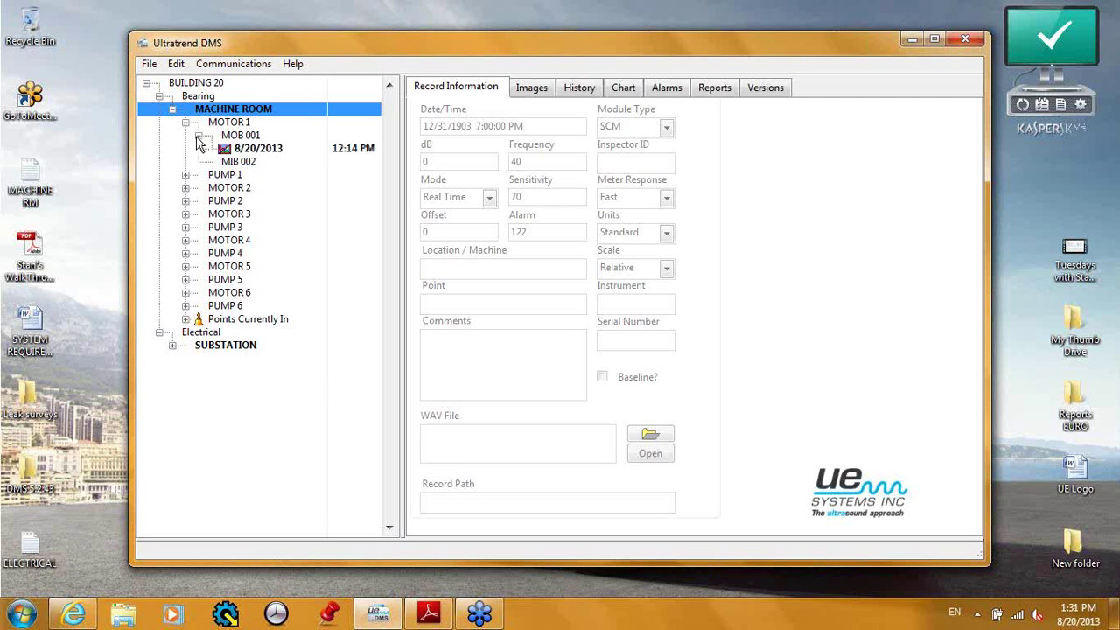
{"action": "left_click", "coordinate": [262, 151]}
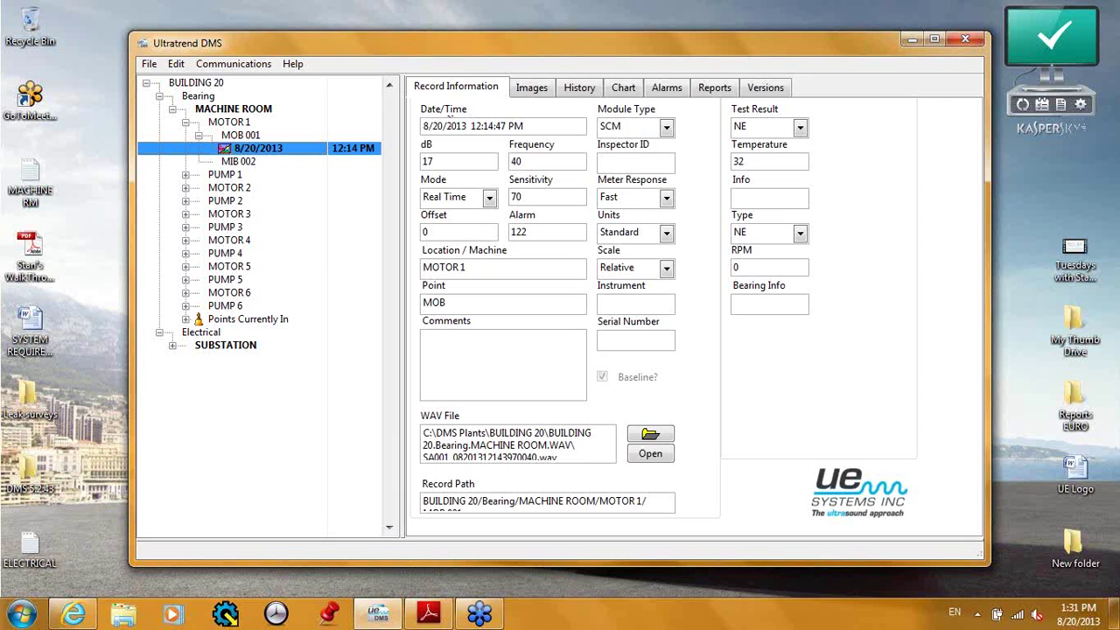
{"action": "left_click", "coordinate": [527, 126]}
{"action": "left_click", "coordinate": [459, 433]}
View the image attached to the 8/20/2013 record of MOB 001, and return to its record information.
{"action": "left_click", "coordinate": [535, 91]}
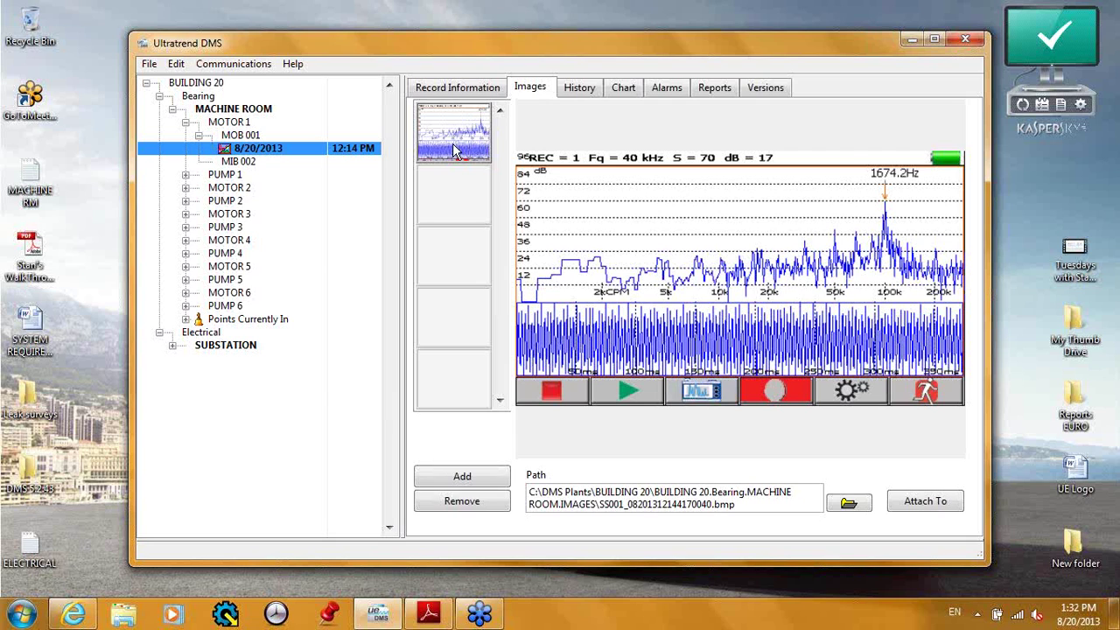
{"action": "left_click", "coordinate": [232, 136]}
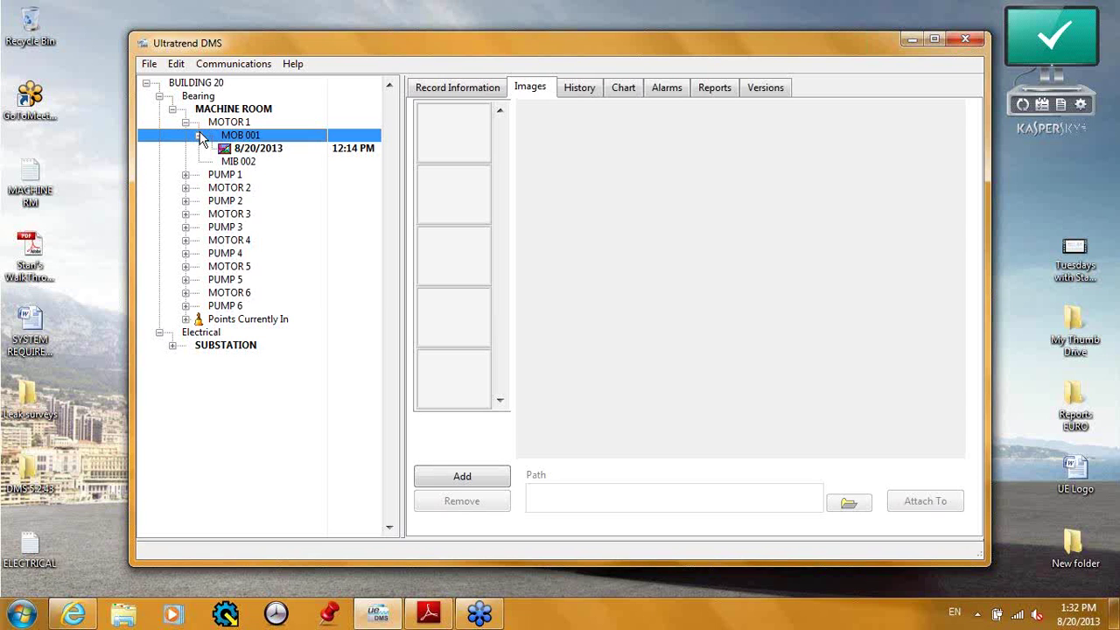
{"action": "left_click", "coordinate": [466, 91]}
{"action": "left_click", "coordinate": [266, 152]}
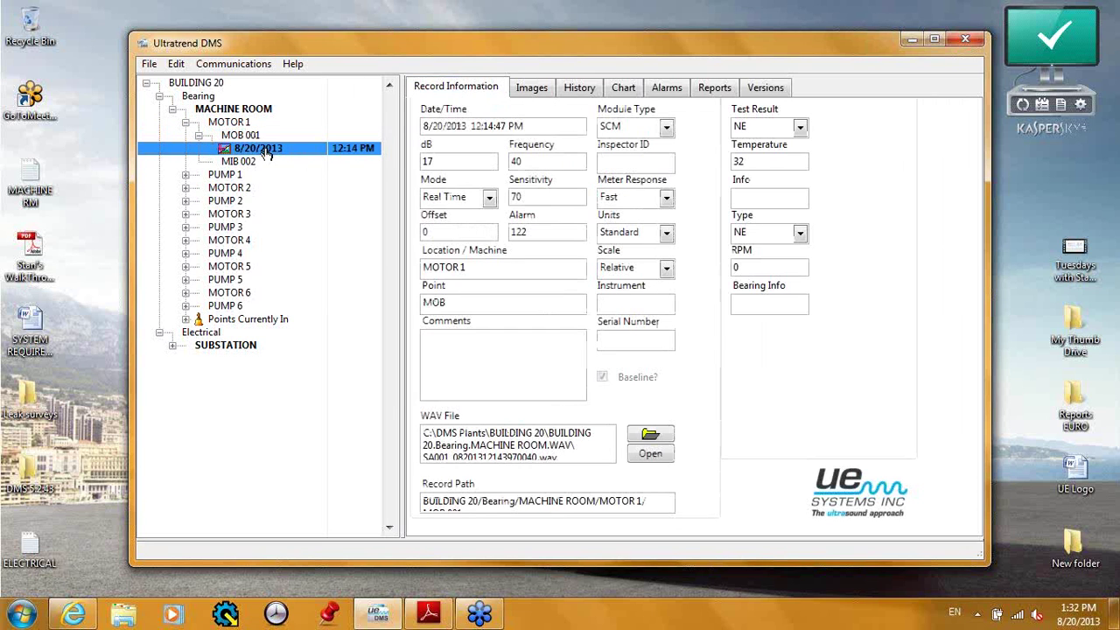
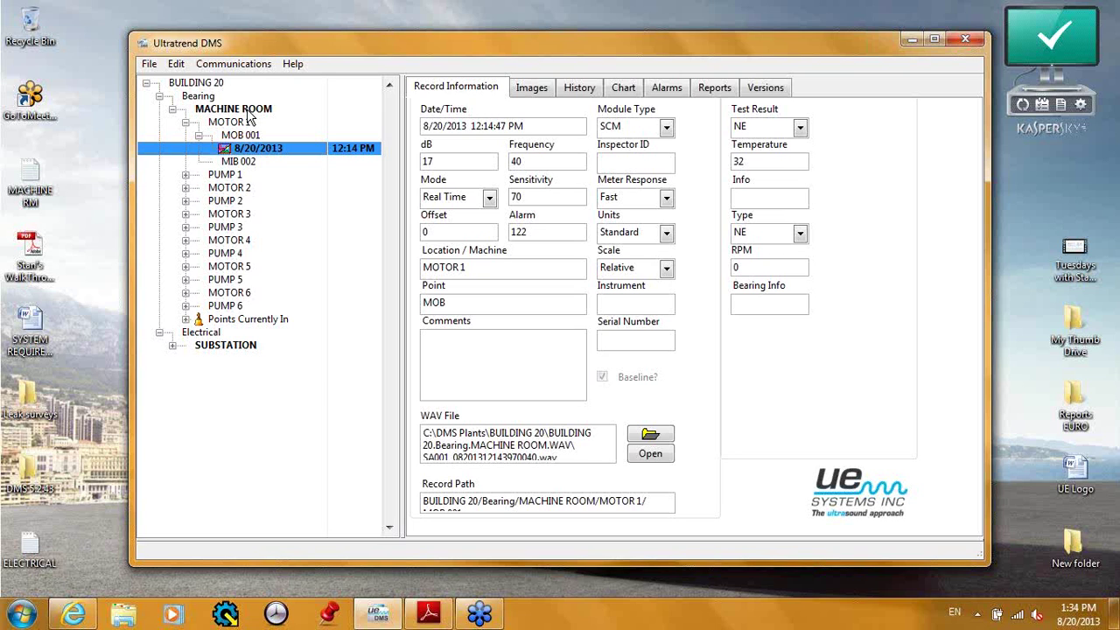
{"action": "left_click", "coordinate": [235, 65]}
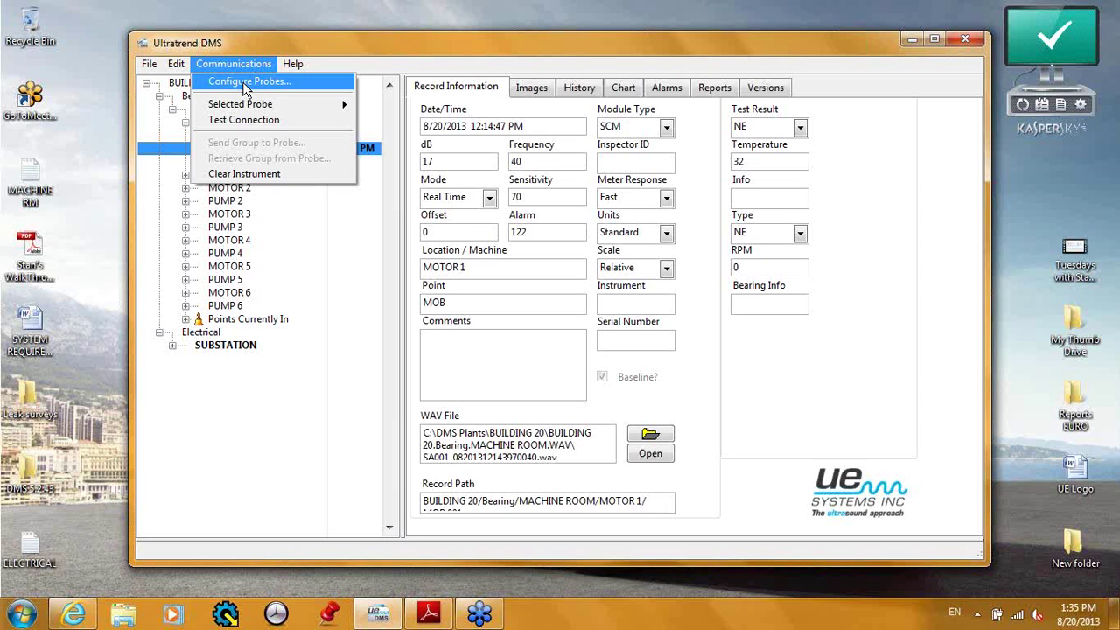
{"action": "left_click", "coordinate": [357, 67]}
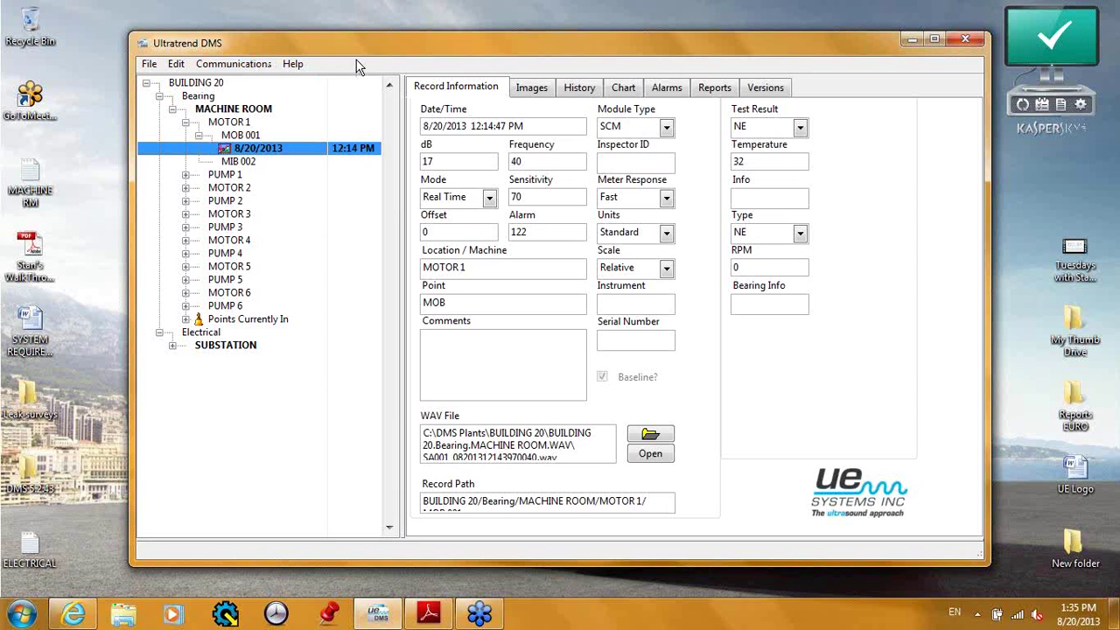